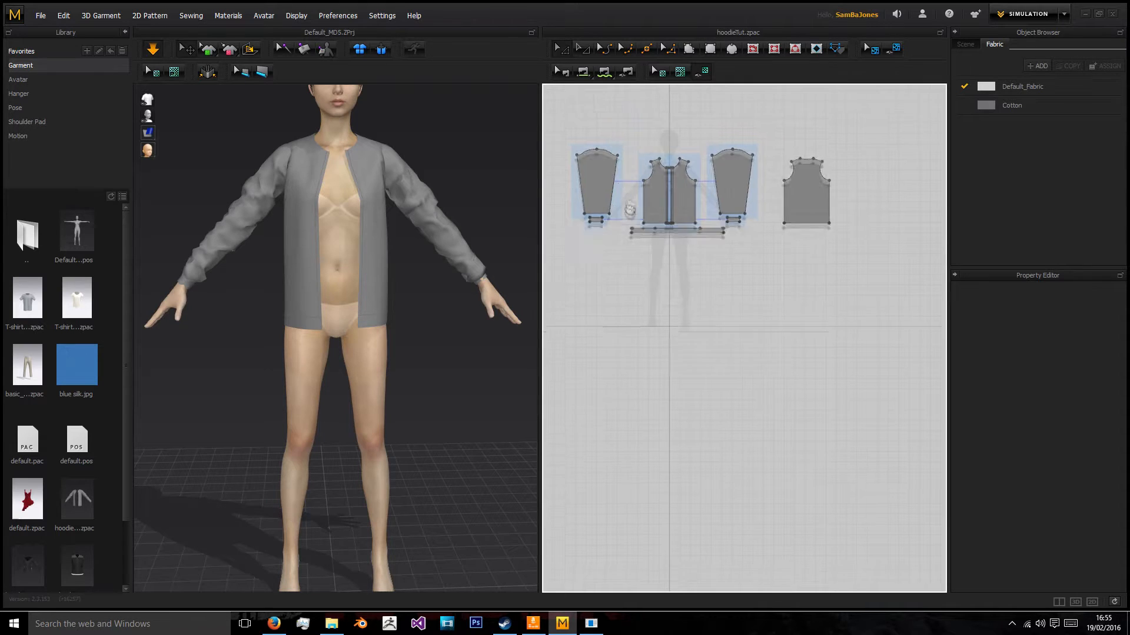
- Create a 150 mm by 150 mm internal rectangle on the lower part of the left-hand front panel
{"action": "middle_click_drag", "start_coordinate": [663, 194], "coordinate": [658, 159]}
{"action": "scroll", "coordinate": [662, 163], "scroll_direction": "up", "scroll_amount": 4}
{"action": "middle_click_drag", "start_coordinate": [696, 244], "coordinate": [708, 284]}
{"action": "scroll", "coordinate": [704, 277], "scroll_direction": "down", "scroll_amount": 4}
{"action": "scroll", "coordinate": [685, 231], "scroll_direction": "up", "scroll_amount": 4}
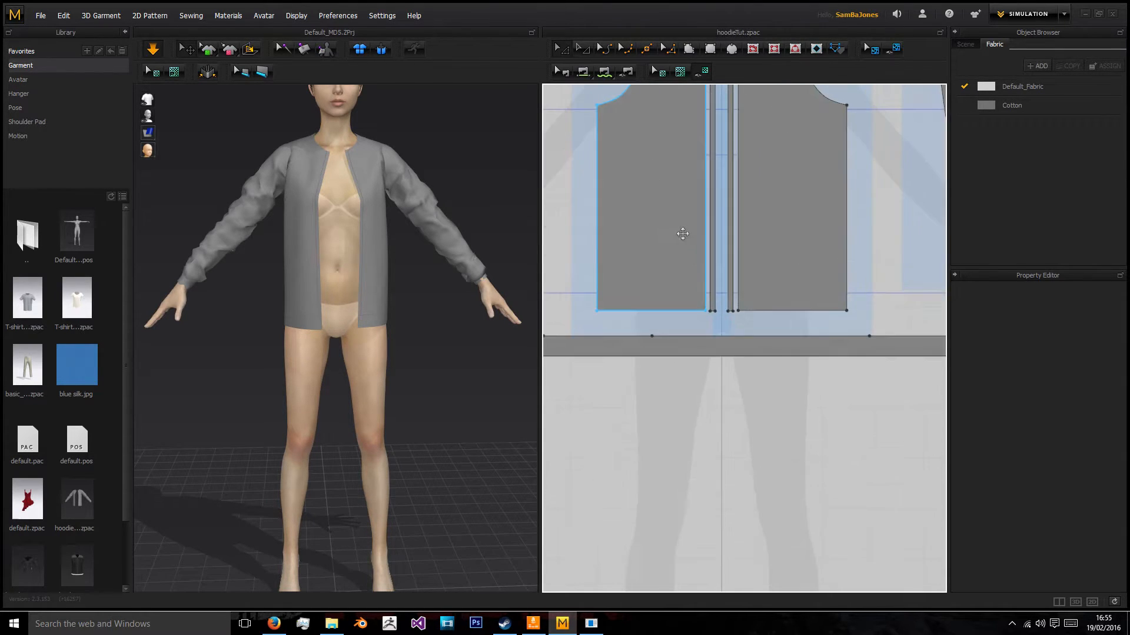
{"action": "left_click", "coordinate": [774, 50]}
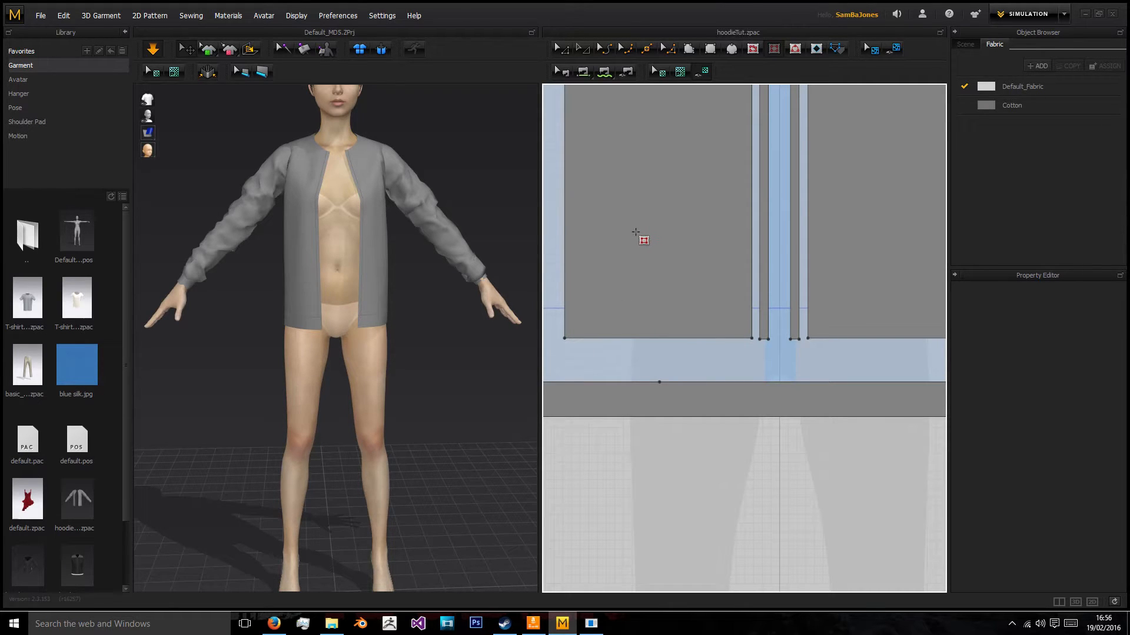
{"action": "left_click", "coordinate": [644, 241]}
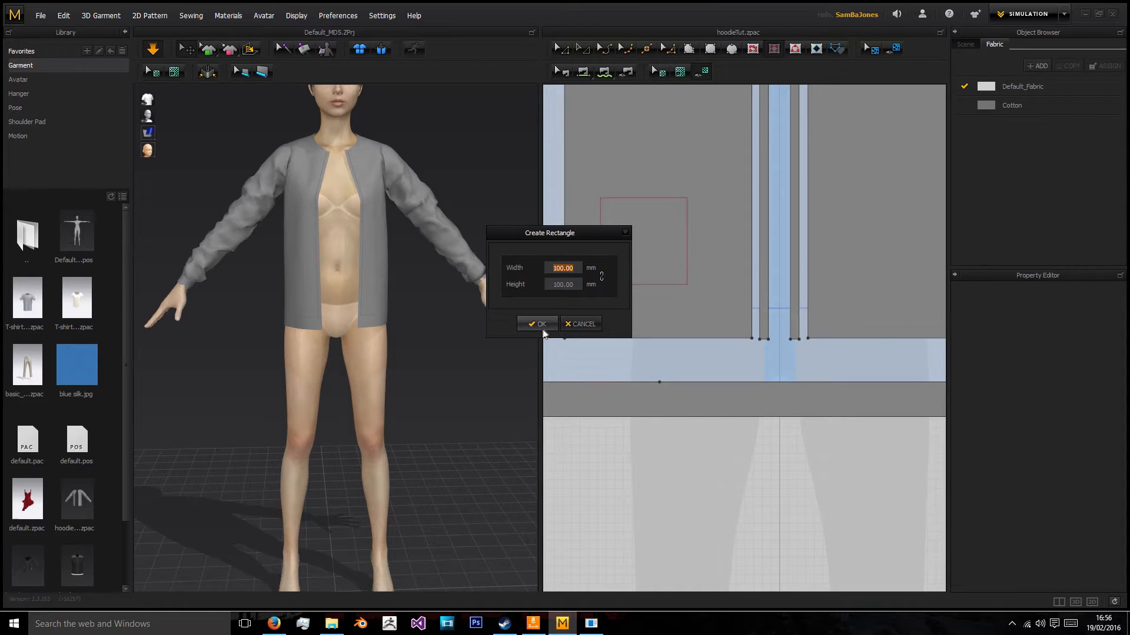
{"action": "type", "text": "200"}
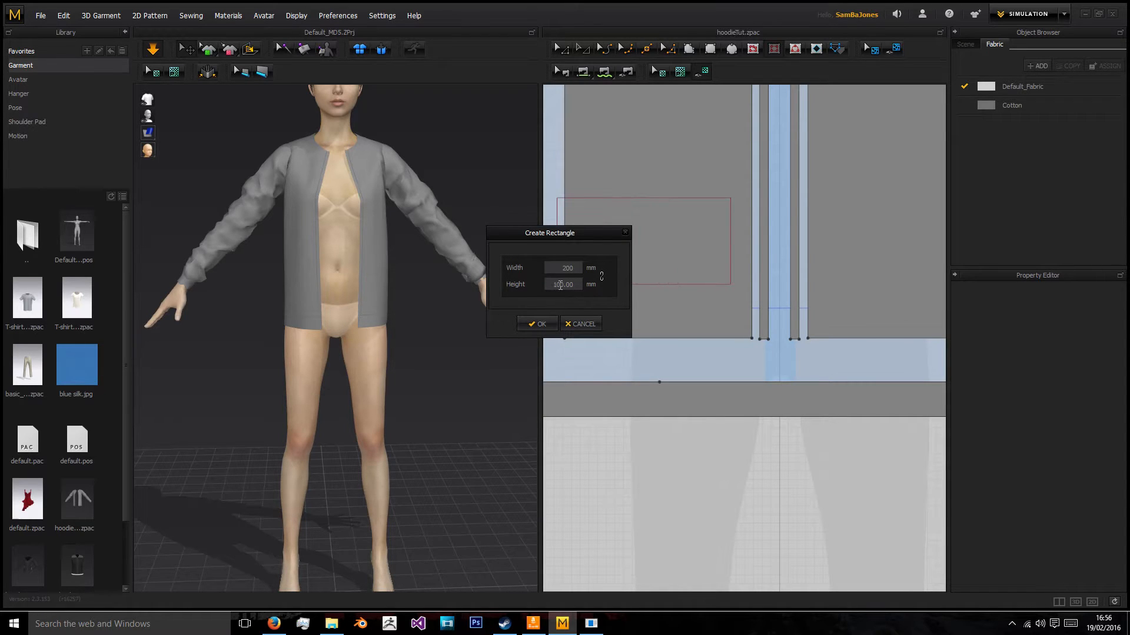
{"action": "left_click", "coordinate": [563, 286]}
{"action": "type", "text": "200"}
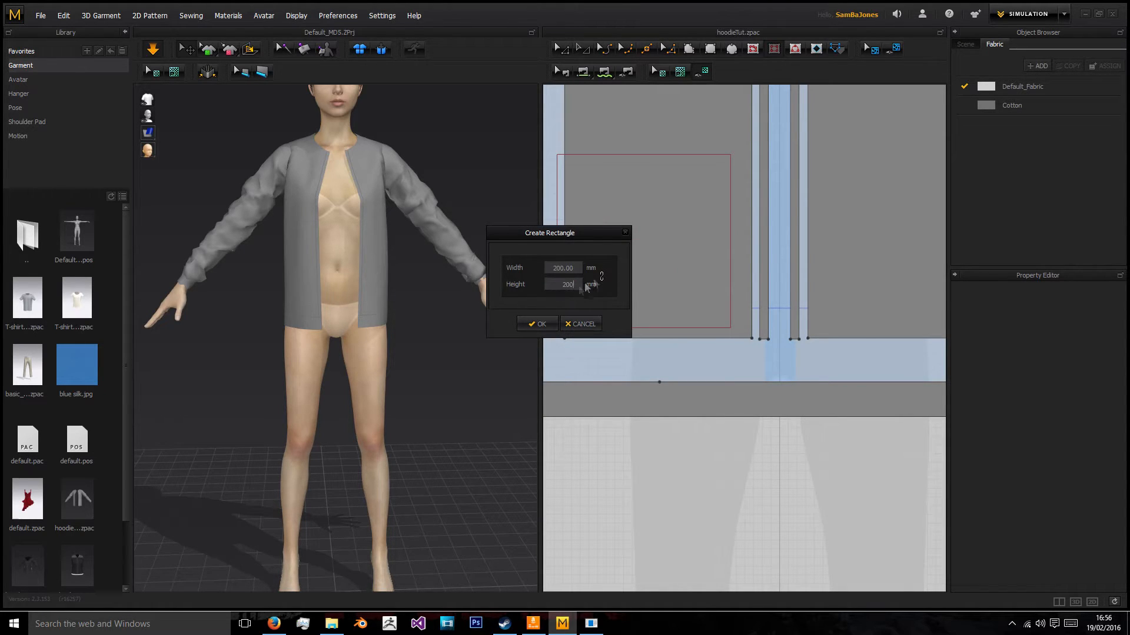
{"action": "left_click", "coordinate": [564, 268]}
{"action": "type", "text": "150"}
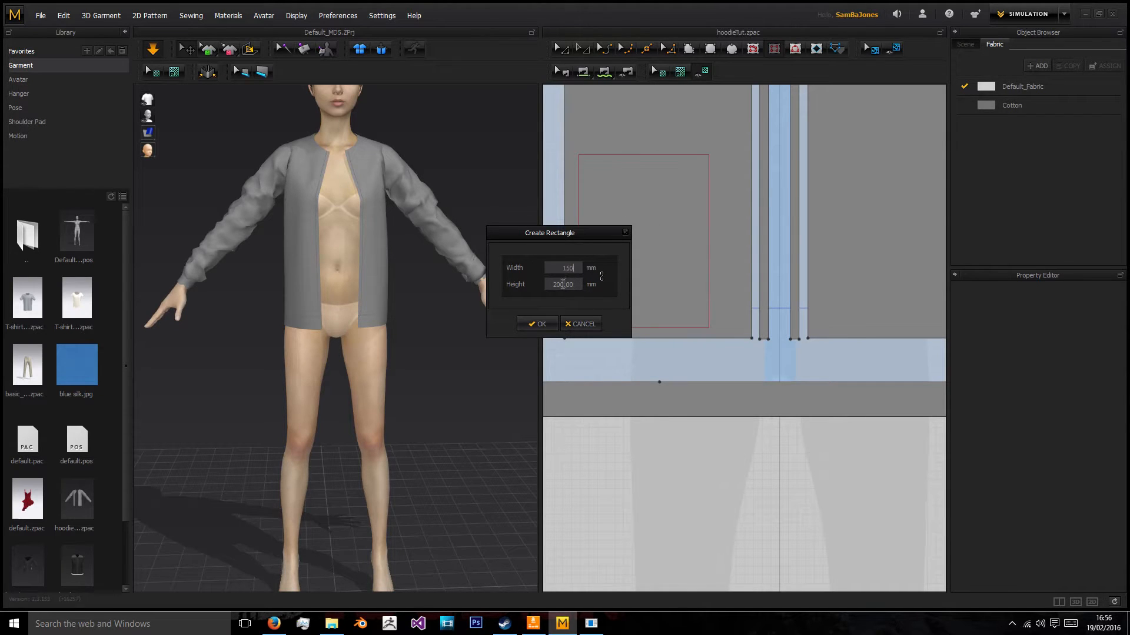
{"action": "left_click", "coordinate": [569, 287]}
{"action": "type", "text": "150"}
{"action": "left_click", "coordinate": [536, 324]}
- Move the 150 mm rectangle into the front panel's bottom corner beside the front opening
{"action": "left_click", "coordinate": [560, 69]}
{"action": "left_click_drag", "start_coordinate": [635, 264], "coordinate": [678, 297]}
{"action": "left_click", "coordinate": [678, 352]}
{"action": "right_click_drag", "start_coordinate": [412, 287], "coordinate": [272, 301]}
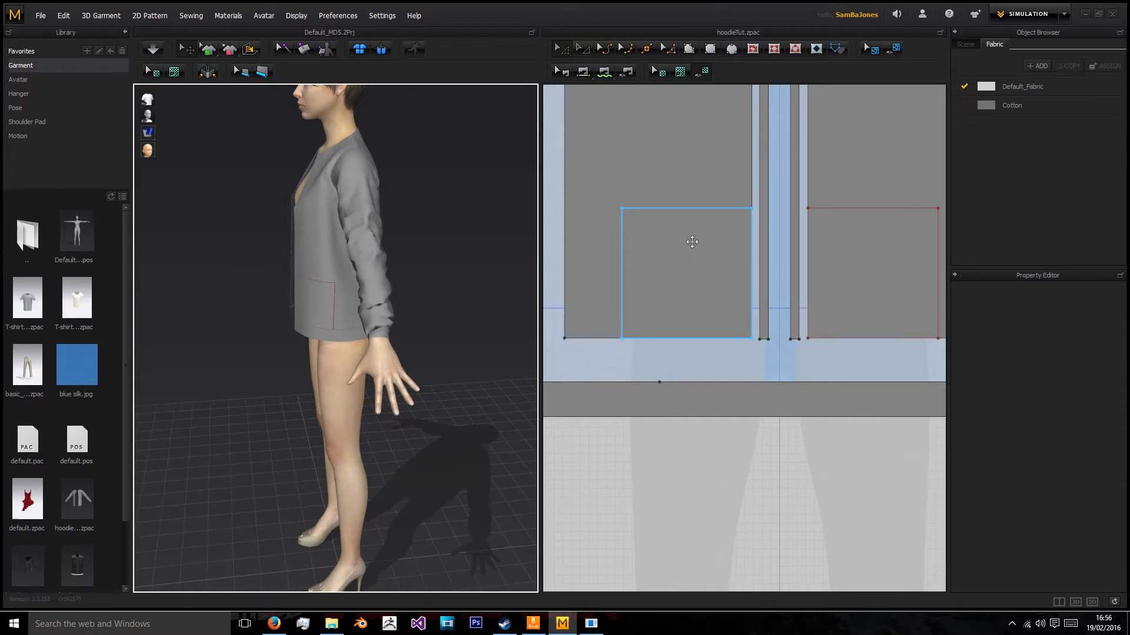
- Delete the 150 mm rectangle from the front panel
{"action": "left_click", "coordinate": [681, 242]}
{"action": "right_click_drag", "start_coordinate": [312, 242], "coordinate": [363, 238]}
{"action": "left_click_drag", "start_coordinate": [700, 236], "coordinate": [682, 195]}
{"action": "key", "text": "Delete"}
- Create a 125 mm by 125 mm internal rectangle on the left-hand front panel as the pocket shape
{"action": "left_click", "coordinate": [774, 50]}
{"action": "left_click", "coordinate": [682, 220]}
{"action": "type", "text": "125"}
{"action": "key", "text": "Tab"}
{"action": "type", "text": "125"}
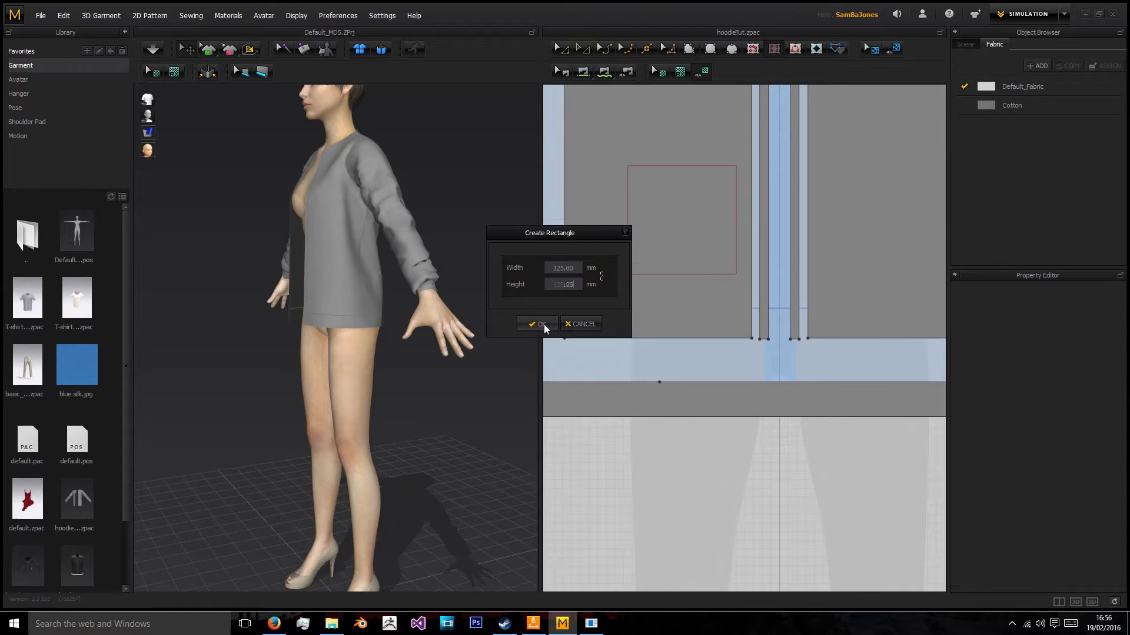
{"action": "left_click", "coordinate": [540, 324]}
- Move the 125 mm pocket rectangle into the panel's bottom corner against the front opening and hem edges
{"action": "right_click_drag", "start_coordinate": [441, 234], "coordinate": [500, 235]}
{"action": "left_click_drag", "start_coordinate": [693, 295], "coordinate": [701, 319]}
{"action": "right_click_drag", "start_coordinate": [397, 323], "coordinate": [471, 328]}
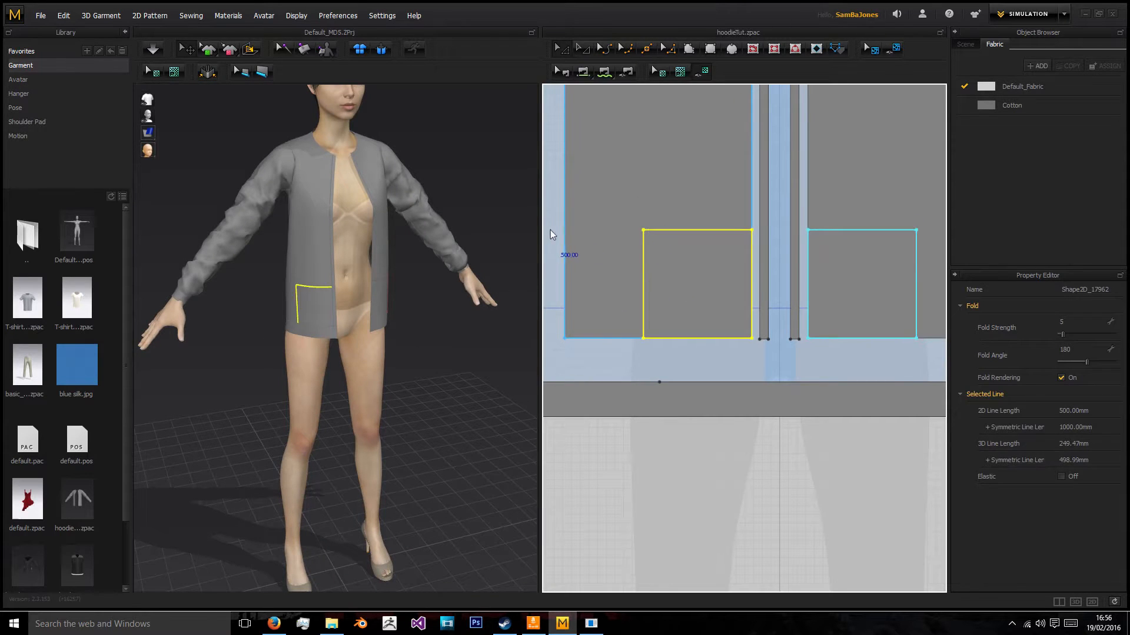
{"action": "left_click", "coordinate": [549, 231]}
- Split the pocket rectangle's top edge into two lines, with the shorter line 50 mm long
{"action": "scroll", "coordinate": [649, 242], "scroll_direction": "up", "scroll_amount": 3}
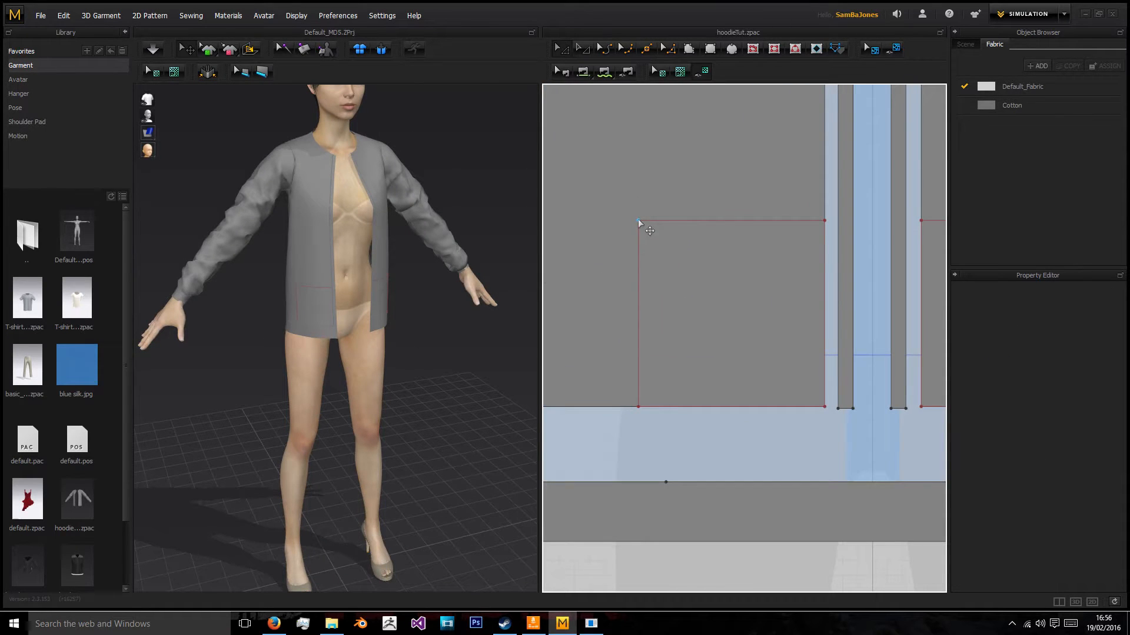
{"action": "left_click", "coordinate": [640, 238]}
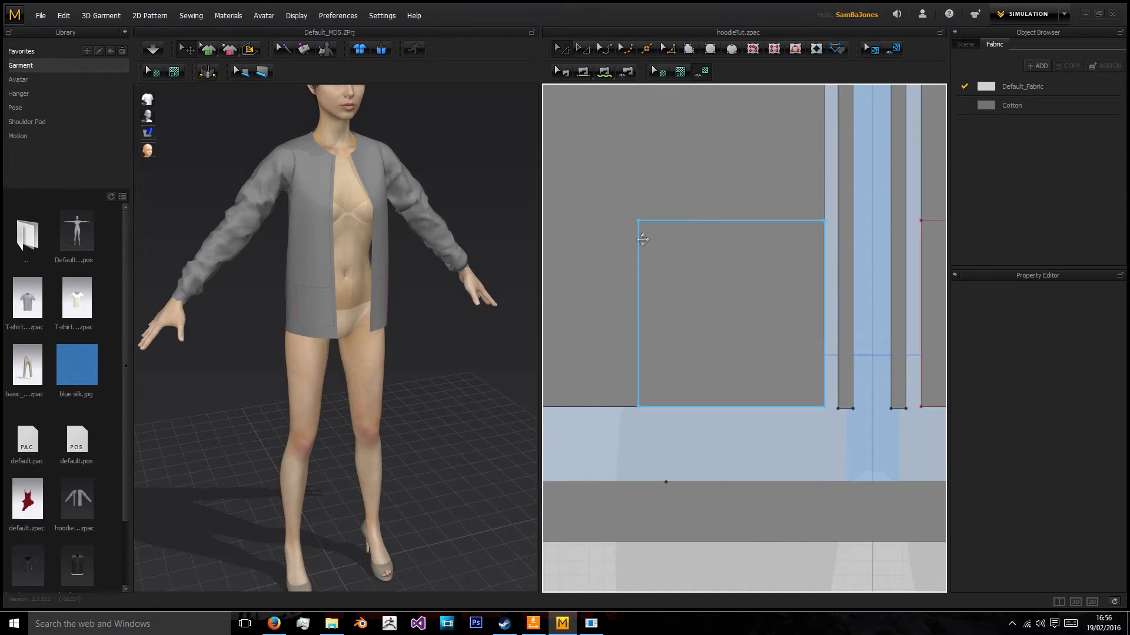
{"action": "right_click", "coordinate": [781, 220]}
{"action": "left_click", "coordinate": [821, 281]}
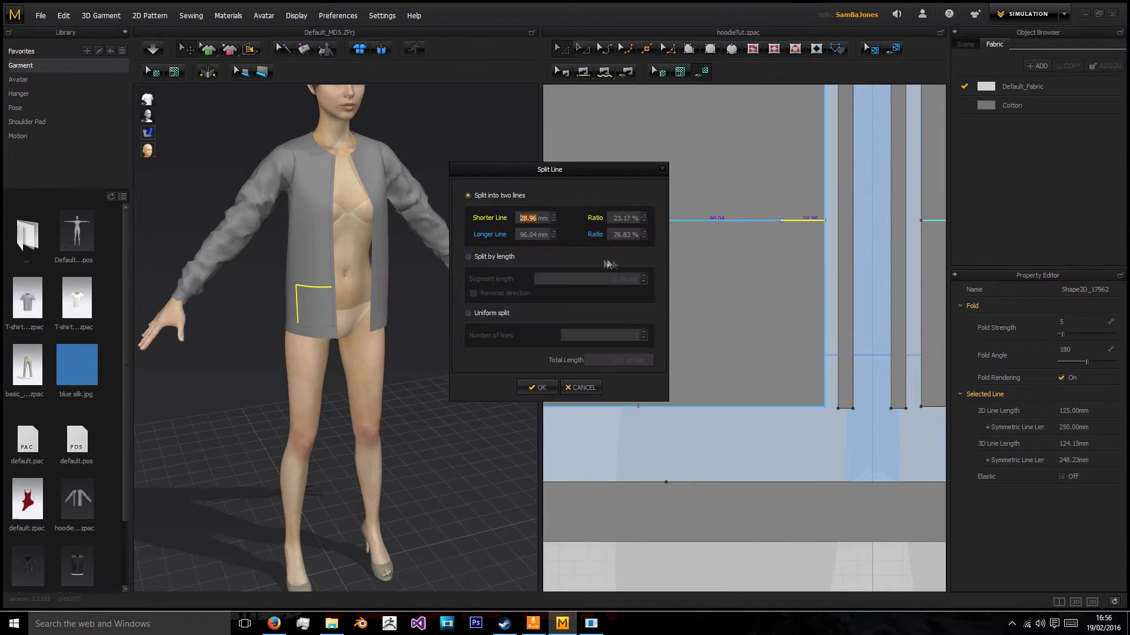
{"action": "type", "text": "50"}
{"action": "left_click", "coordinate": [533, 388]}
- Split the pocket rectangle's outer side edge into two lines, with the shorter one at the hem end
{"action": "right_click", "coordinate": [638, 351]}
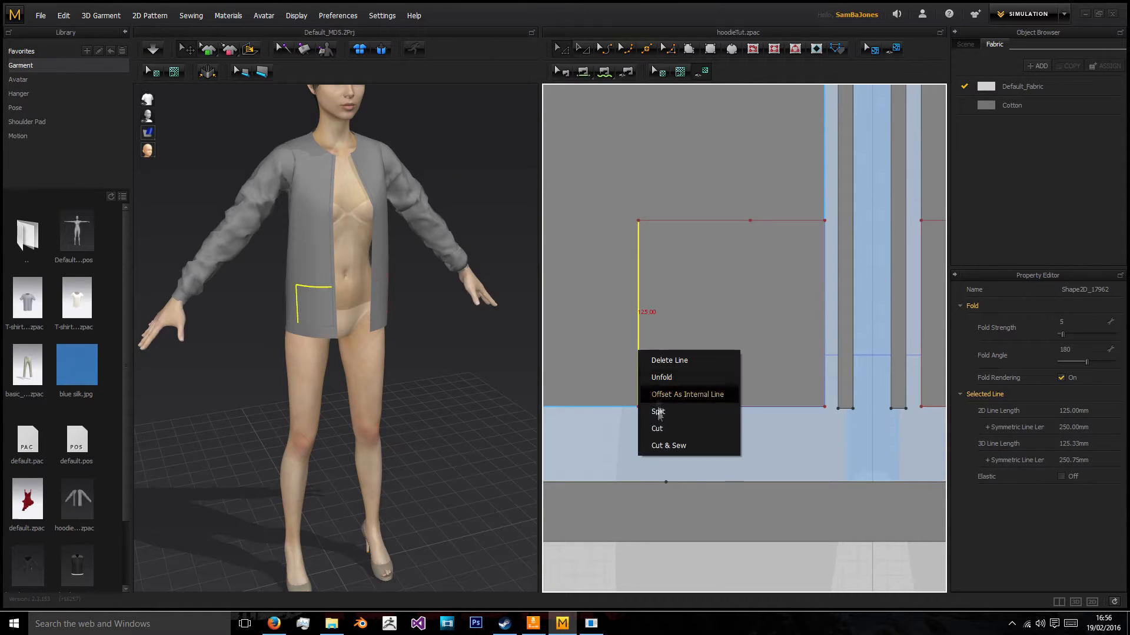
{"action": "left_click", "coordinate": [668, 413]}
{"action": "left_click", "coordinate": [535, 234]}
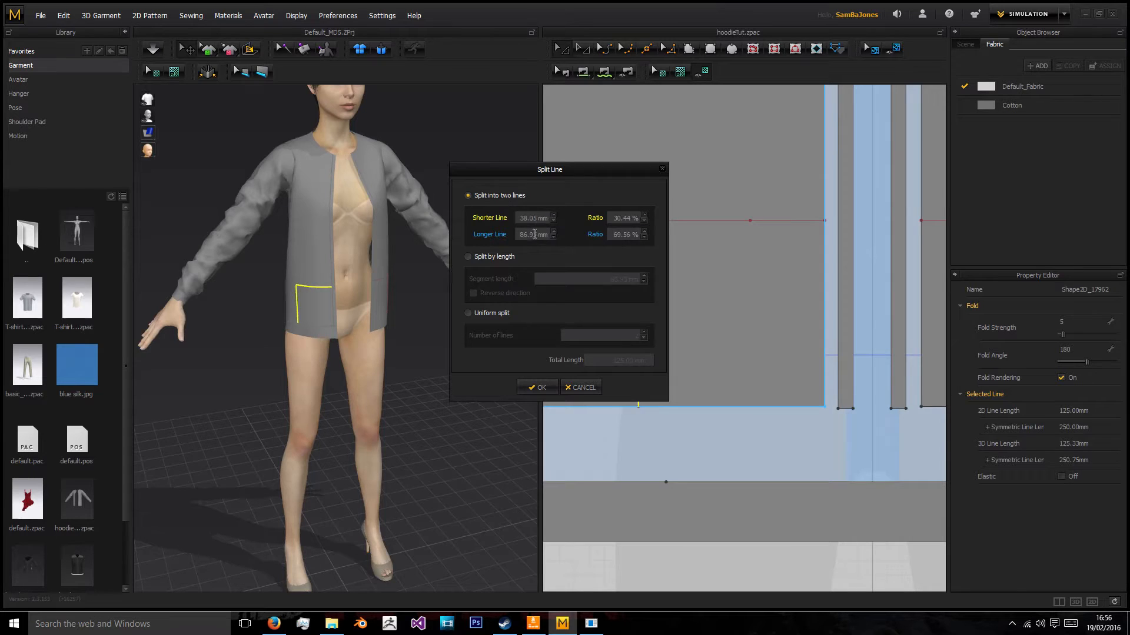
{"action": "left_click", "coordinate": [536, 387]}
- Delete the pocket rectangle's upper outer corner point to leave a diagonal edge
{"action": "left_click", "coordinate": [639, 223]}
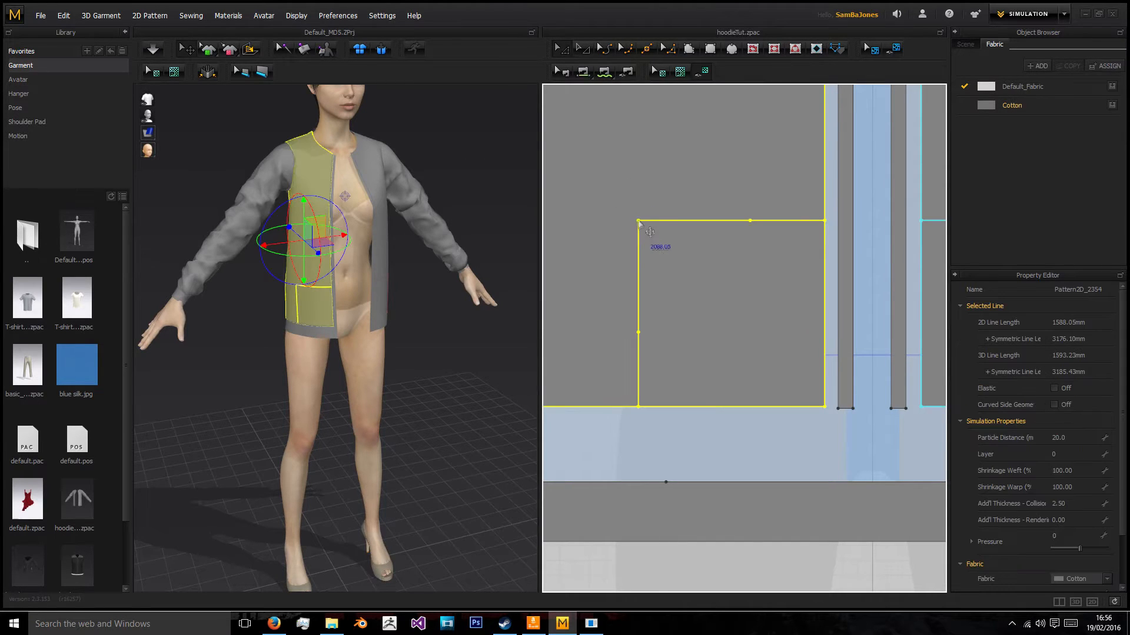
{"action": "left_click", "coordinate": [695, 457]}
{"action": "left_click", "coordinate": [639, 221]}
{"action": "key", "text": "Delete"}
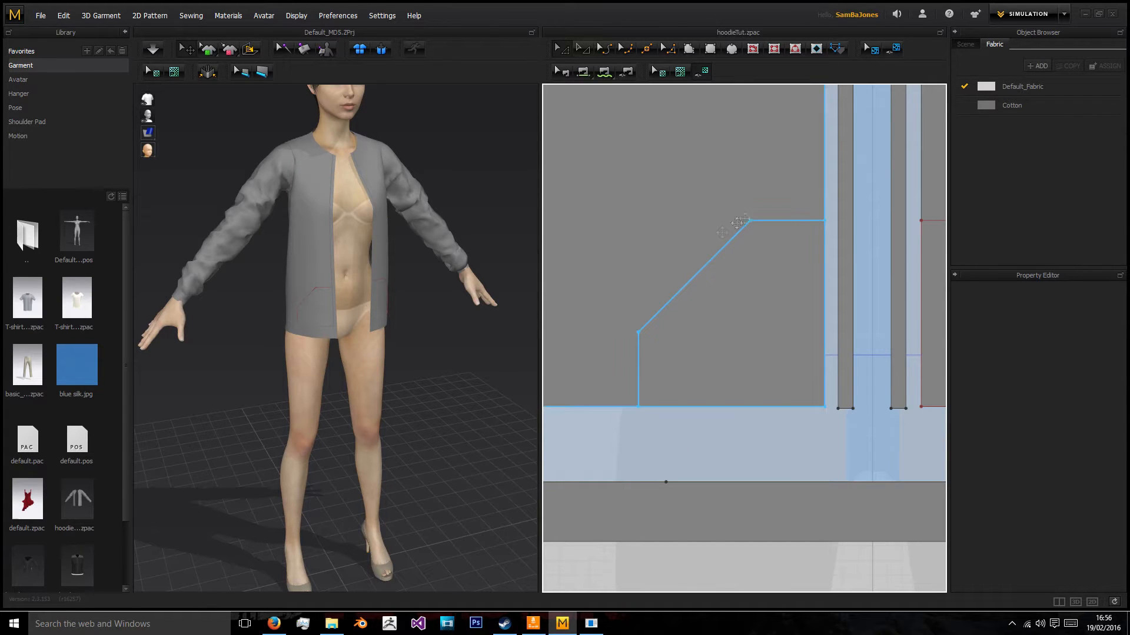
- Split the pocket's diagonal edge uniformly into four lines
{"action": "right_click_drag", "start_coordinate": [410, 354], "coordinate": [386, 348]}
{"action": "scroll", "coordinate": [386, 348], "scroll_direction": "up", "scroll_amount": 3}
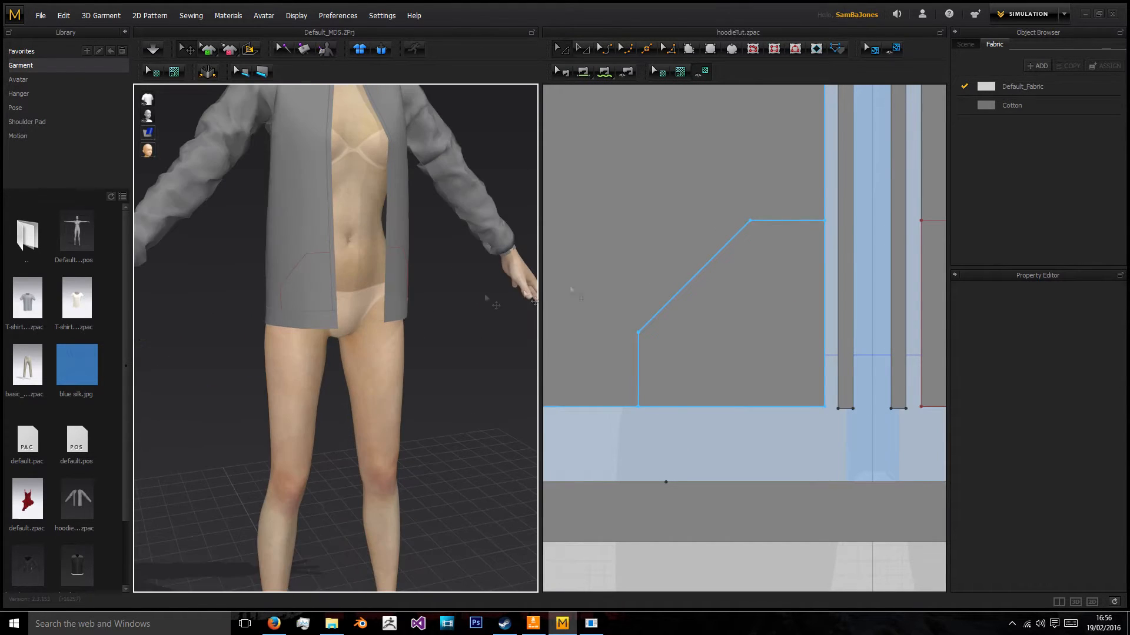
{"action": "right_click", "coordinate": [699, 276]}
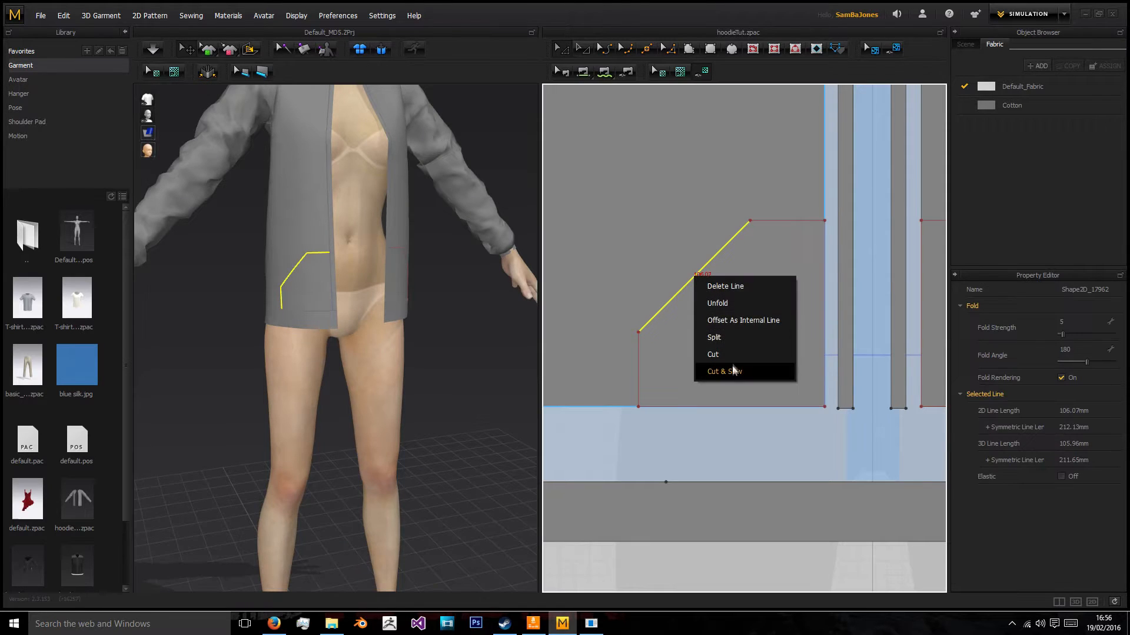
{"action": "left_click", "coordinate": [735, 348]}
{"action": "left_click", "coordinate": [491, 315]}
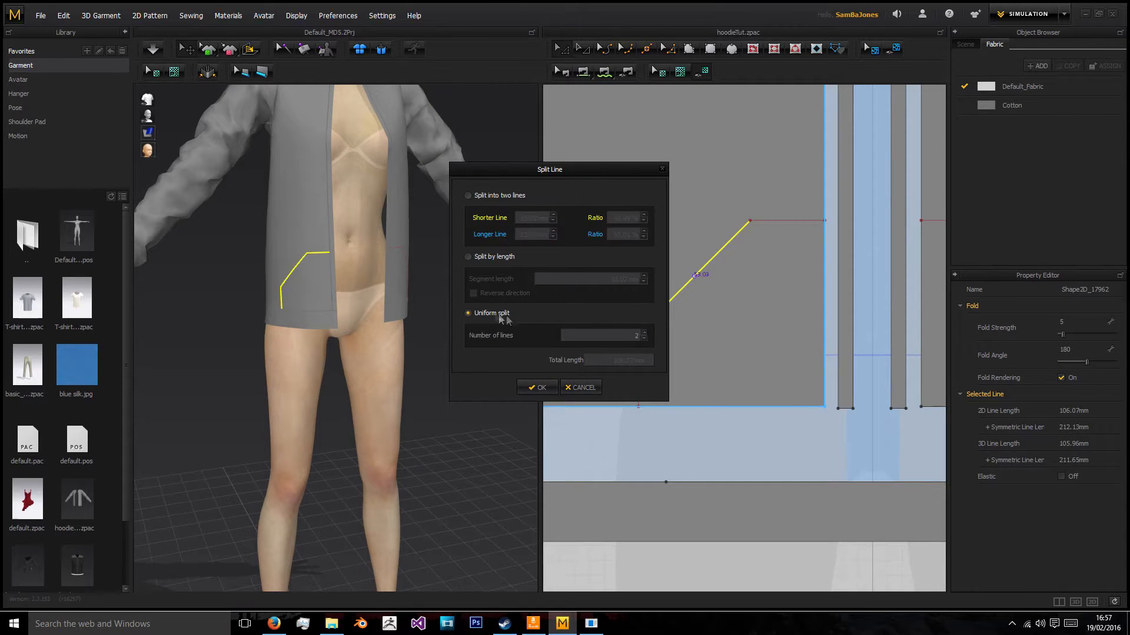
{"action": "left_click", "coordinate": [540, 388]}
- Shift the three intermediate points on the pocket's diagonal edge inward to form a concave hand opening
{"action": "left_click_drag", "start_coordinate": [667, 306], "coordinate": [671, 312]}
{"action": "left_click_drag", "start_coordinate": [694, 276], "coordinate": [703, 287]}
{"action": "left_click_drag", "start_coordinate": [725, 246], "coordinate": [703, 290]}
{"action": "left_click", "coordinate": [719, 430]}
{"action": "left_click", "coordinate": [715, 442]}
{"action": "mouse_move", "coordinate": [422, 389]}
{"action": "right_mouse_down"}
{"action": "mouse_move", "coordinate": [460, 383]}
{"action": "mouse_move", "coordinate": [441, 383]}
{"action": "right_mouse_up"}
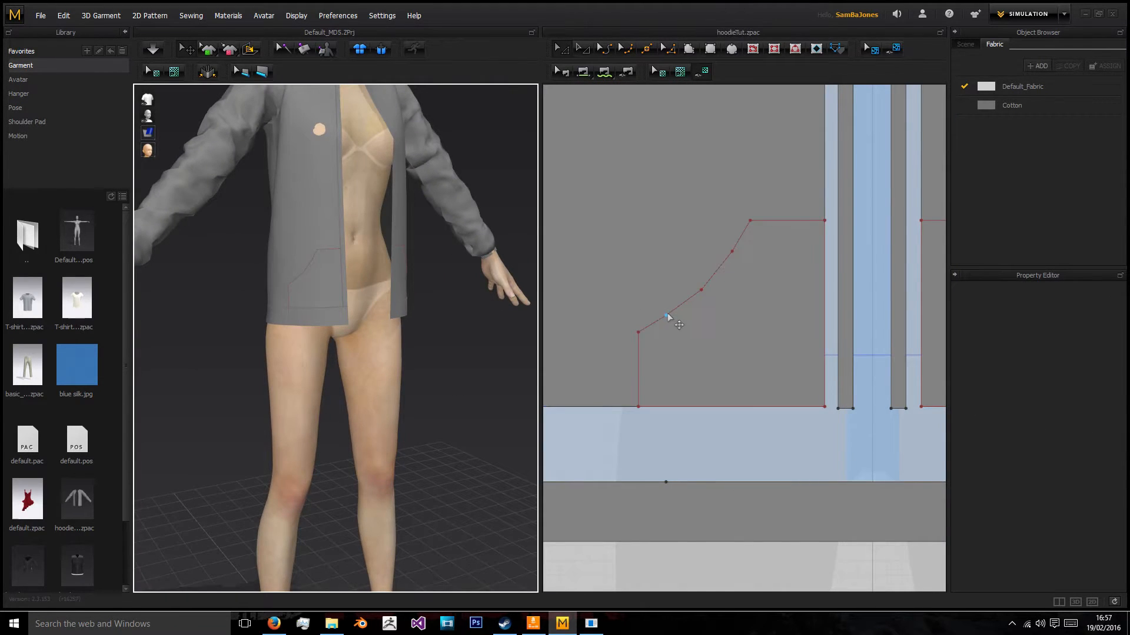
- Convert the three intermediate points of the pocket's hand opening into smooth curve points
{"action": "left_click", "coordinate": [666, 317]}
{"action": "left_click", "coordinate": [708, 411]}
{"action": "right_click", "coordinate": [666, 317]}
{"action": "left_click", "coordinate": [700, 346]}
{"action": "right_click", "coordinate": [701, 290]}
{"action": "left_click", "coordinate": [734, 318]}
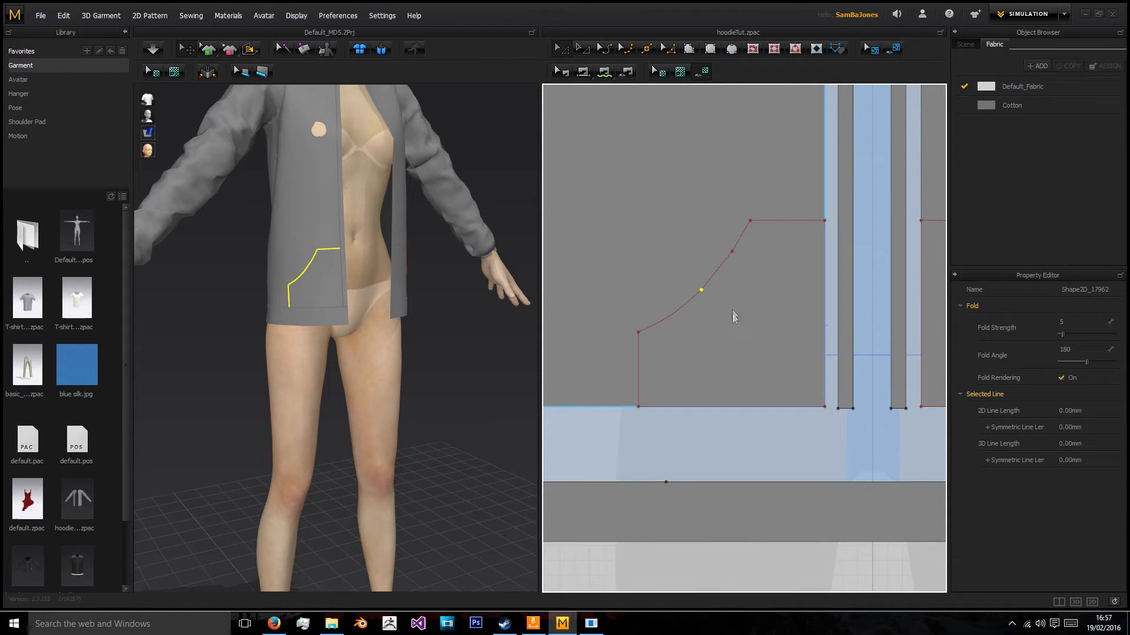
{"action": "right_click", "coordinate": [732, 252]}
{"action": "left_click", "coordinate": [762, 280]}
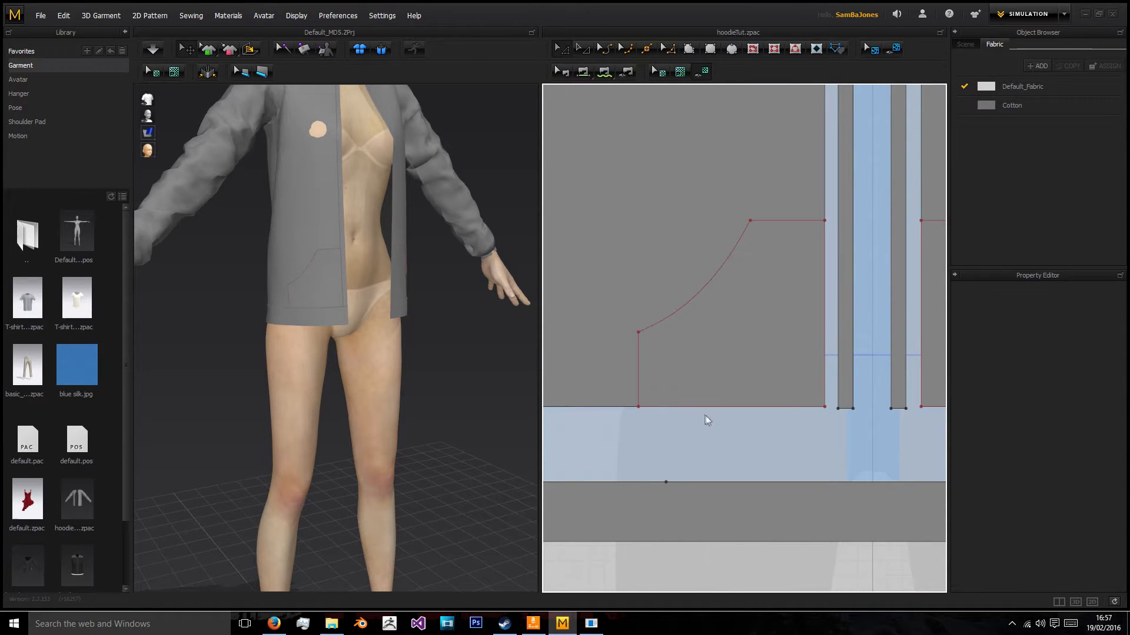
- Examine the lengths of the pocket's bottom edge and the front panel's hem and opening edges
{"action": "left_click", "coordinate": [687, 407]}
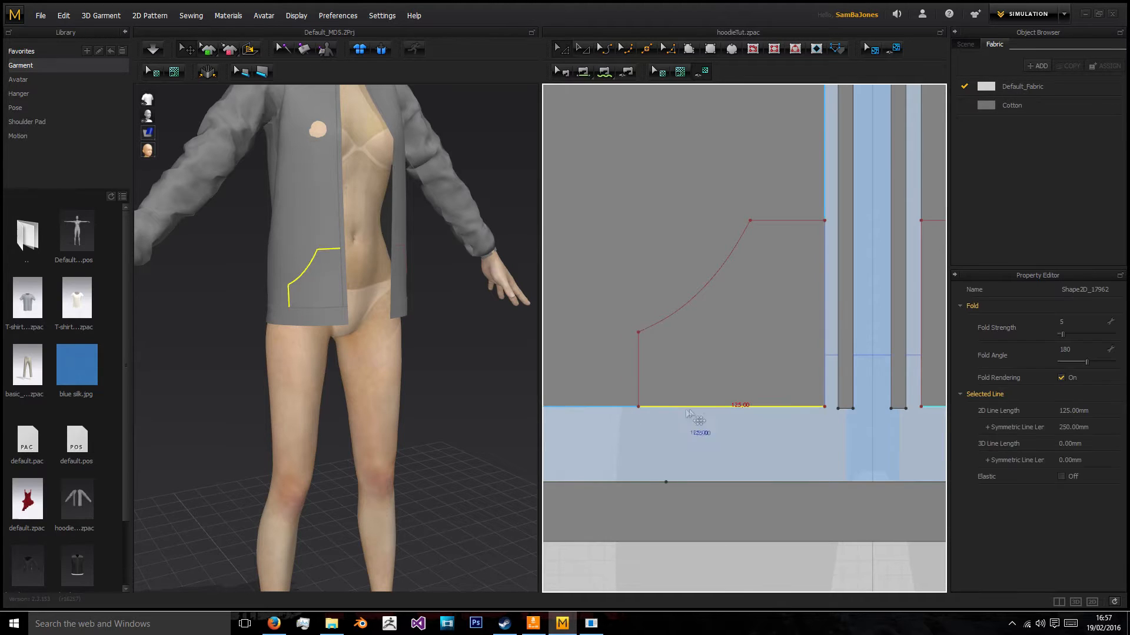
{"action": "left_click", "coordinate": [631, 406]}
{"action": "scroll", "coordinate": [631, 406], "scroll_direction": "up", "scroll_amount": 4}
{"action": "scroll", "coordinate": [633, 406], "scroll_direction": "down", "scroll_amount": 9}
{"action": "scroll", "coordinate": [675, 379], "scroll_direction": "up", "scroll_amount": 4}
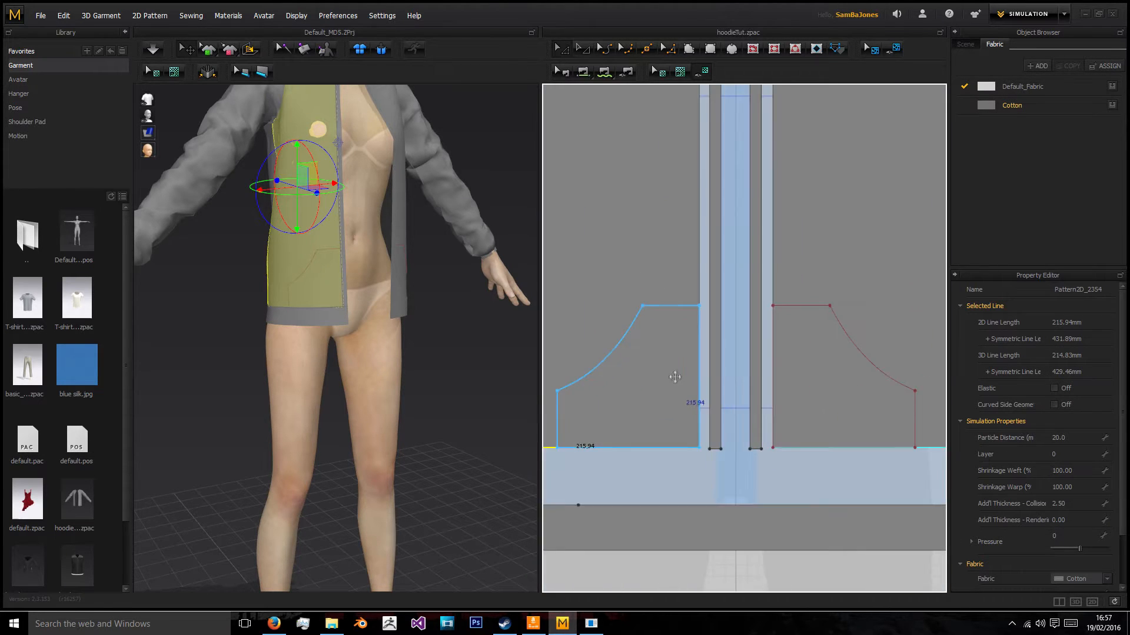
{"action": "scroll", "coordinate": [675, 377], "scroll_direction": "up", "scroll_amount": 5}
{"action": "scroll", "coordinate": [769, 242], "scroll_direction": "down", "scroll_amount": 7}
{"action": "left_click", "coordinate": [768, 187]}
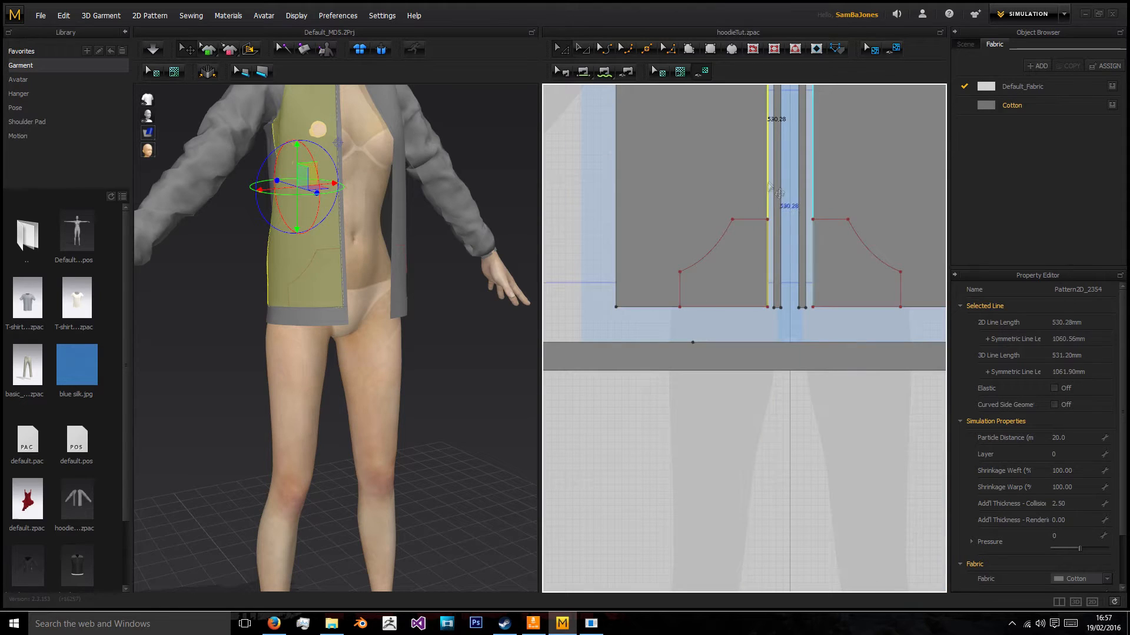
{"action": "scroll", "coordinate": [674, 332], "scroll_direction": "up", "scroll_amount": 2}
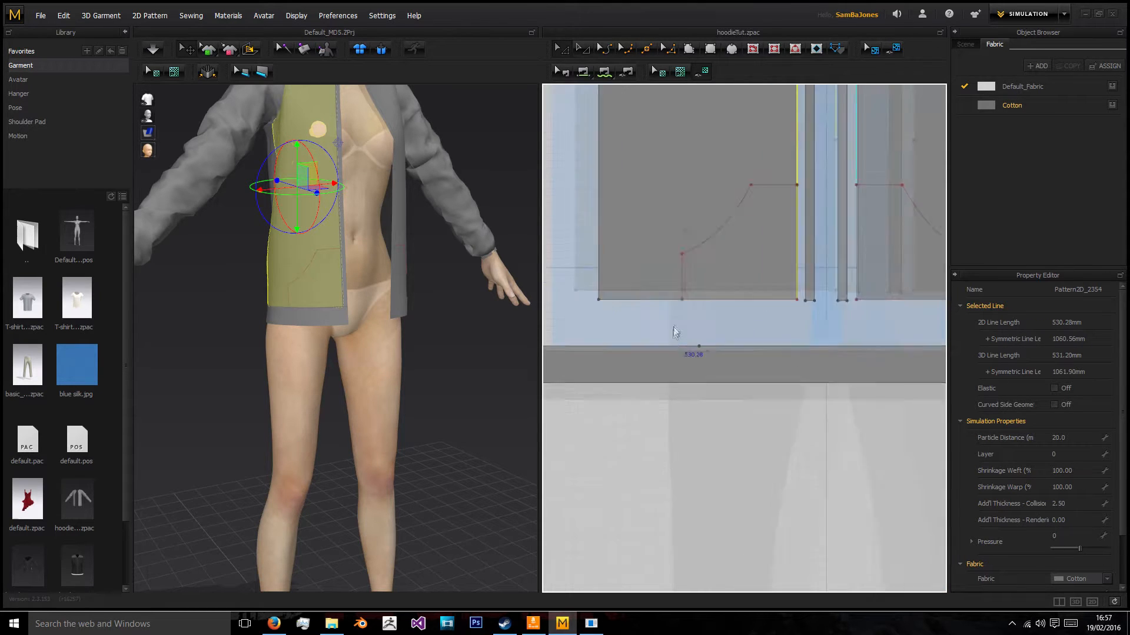
{"action": "scroll", "coordinate": [674, 332], "scroll_direction": "up", "scroll_amount": 2}
{"action": "left_click", "coordinate": [760, 278]}
{"action": "left_click", "coordinate": [657, 278]}
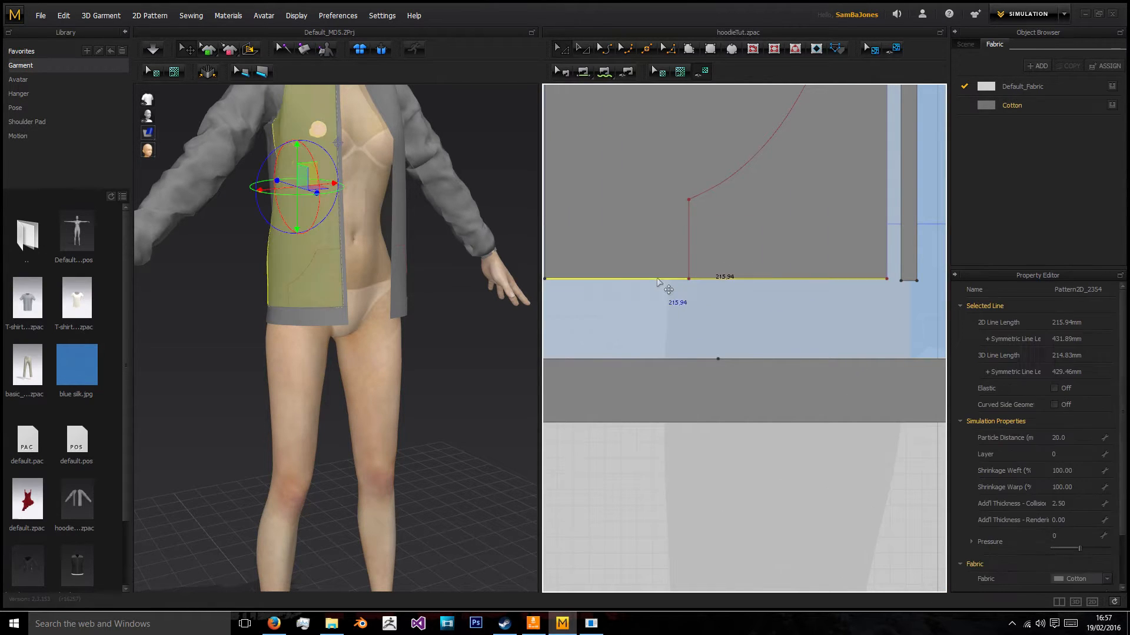
{"action": "scroll", "coordinate": [736, 285], "scroll_direction": "down", "scroll_amount": 3}
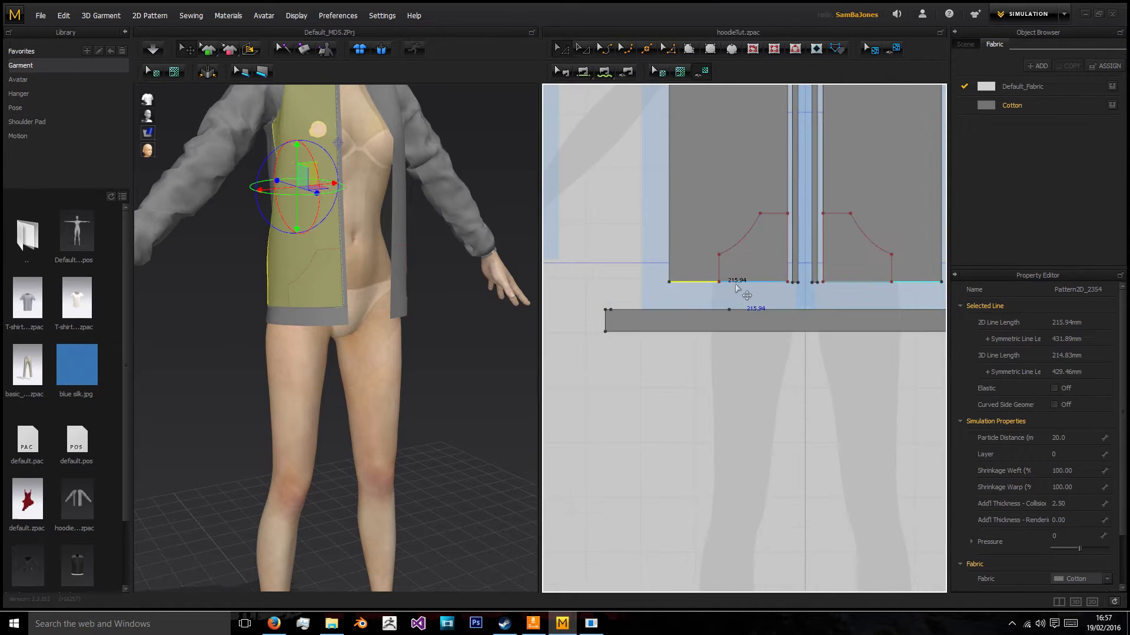
{"action": "scroll", "coordinate": [736, 285], "scroll_direction": "up", "scroll_amount": 3}
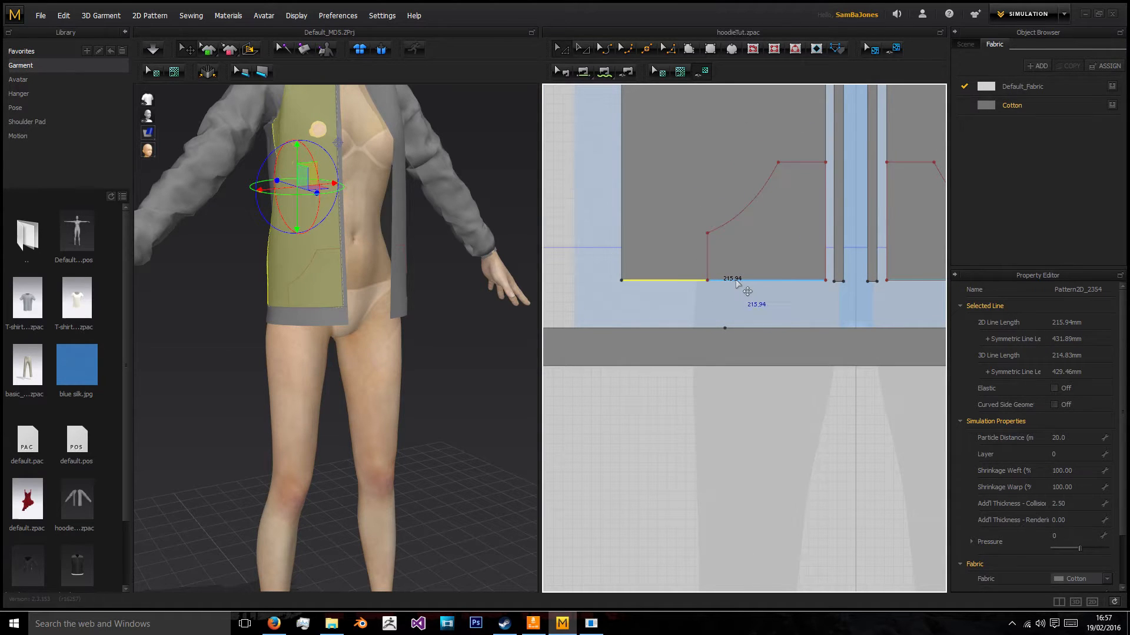
- Split the front panel's hem edge at the pocket's lower outer corner, using a 125 mm segment
{"action": "left_click", "coordinate": [736, 280]}
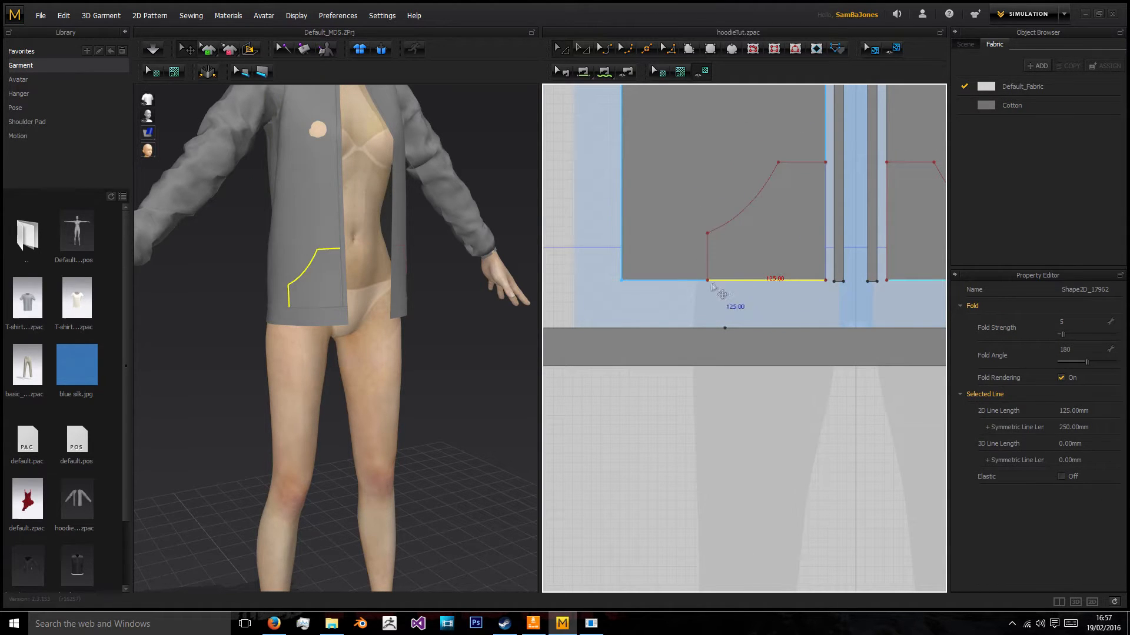
{"action": "left_click", "coordinate": [686, 281]}
{"action": "left_click", "coordinate": [705, 282]}
{"action": "right_click", "coordinate": [705, 283]}
{"action": "left_click", "coordinate": [719, 340]}
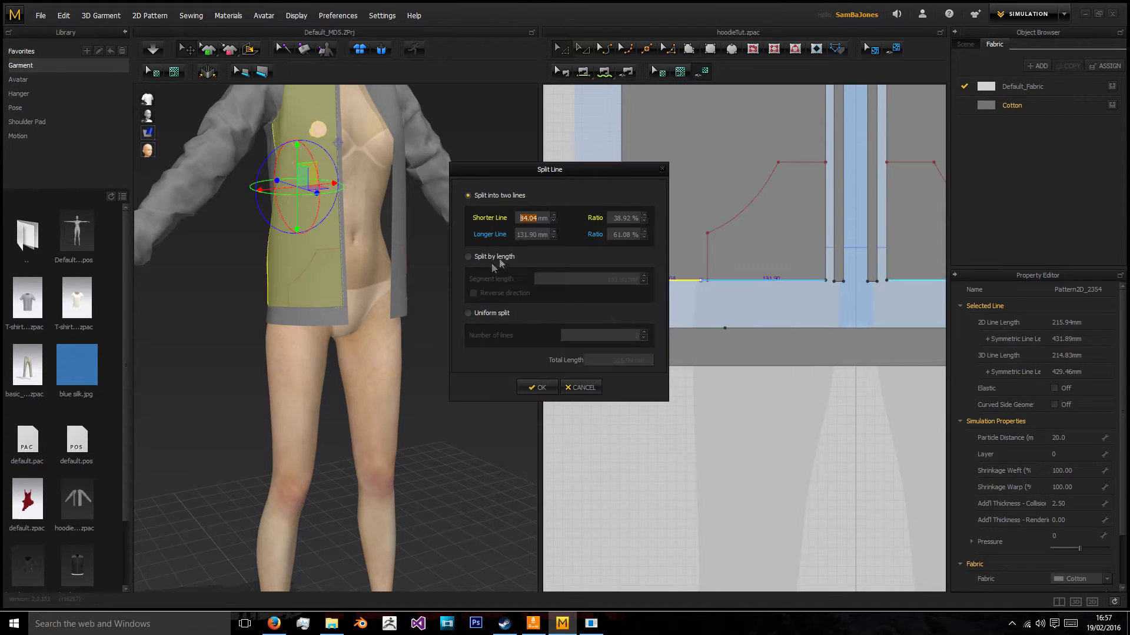
{"action": "type", "text": "125"}
{"action": "key", "text": "Return"}
- Split the front panel's opening edge into two lines level with the pocket's top edge
{"action": "right_click", "coordinate": [826, 156]}
{"action": "left_click", "coordinate": [848, 216]}
{"action": "type", "text": "1"}
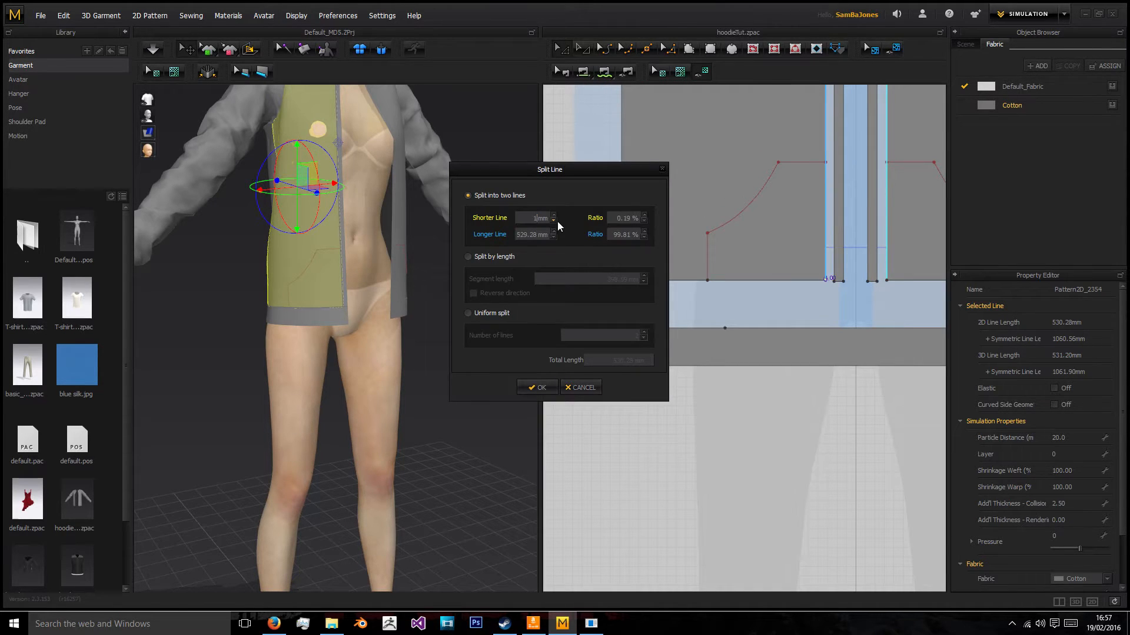
{"action": "left_click", "coordinate": [537, 387]}
{"action": "left_click", "coordinate": [812, 309]}
- Trace the pocket outline on the front panel as a new polygon piece and place it below the hem band
{"action": "scroll", "coordinate": [801, 292], "scroll_direction": "down", "scroll_amount": 4}
{"action": "scroll", "coordinate": [778, 288], "scroll_direction": "up", "scroll_amount": 6}
{"action": "scroll", "coordinate": [779, 297], "scroll_direction": "down", "scroll_amount": 5}
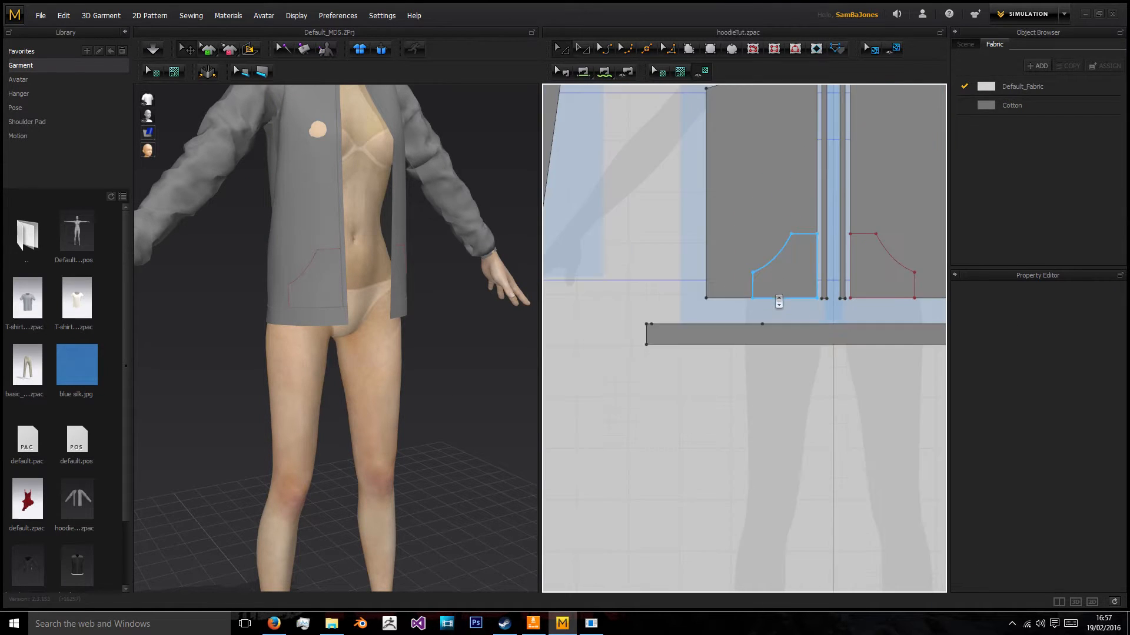
{"action": "scroll", "coordinate": [779, 302], "scroll_direction": "up", "scroll_amount": 3}
{"action": "left_click", "coordinate": [708, 49]}
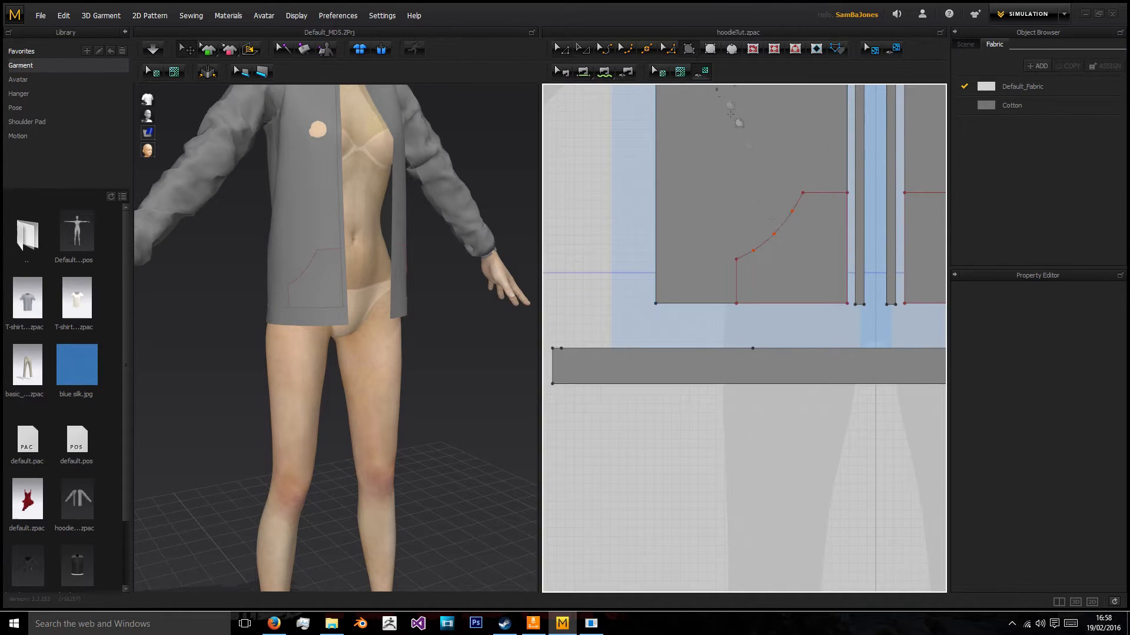
{"action": "scroll", "coordinate": [798, 288], "scroll_direction": "up", "scroll_amount": 3}
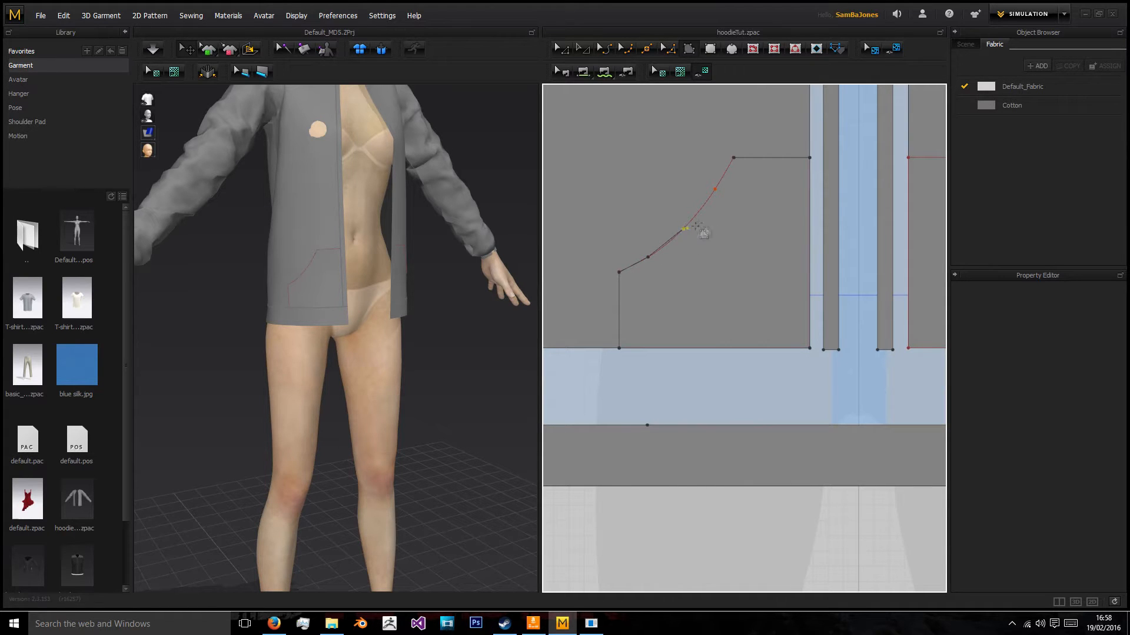
{"action": "scroll", "coordinate": [706, 206], "scroll_direction": "down", "scroll_amount": 2}
{"action": "scroll", "coordinate": [723, 191], "scroll_direction": "up", "scroll_amount": 8}
{"action": "left_click_drag", "start_coordinate": [713, 159], "coordinate": [714, 151]}
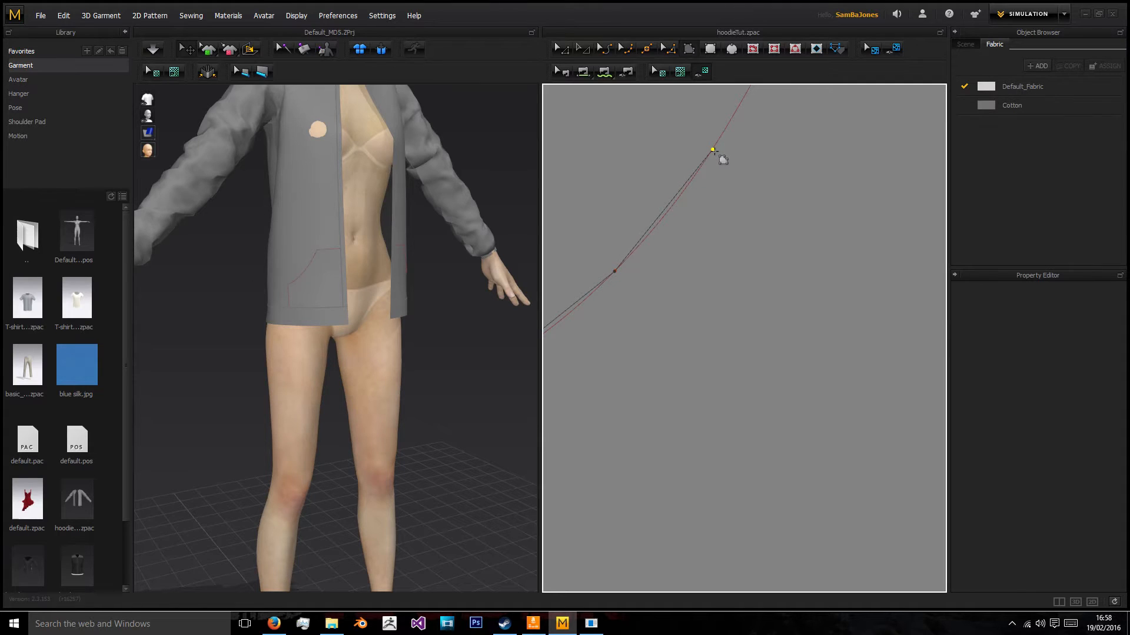
{"action": "scroll", "coordinate": [733, 200], "scroll_direction": "down", "scroll_amount": 5}
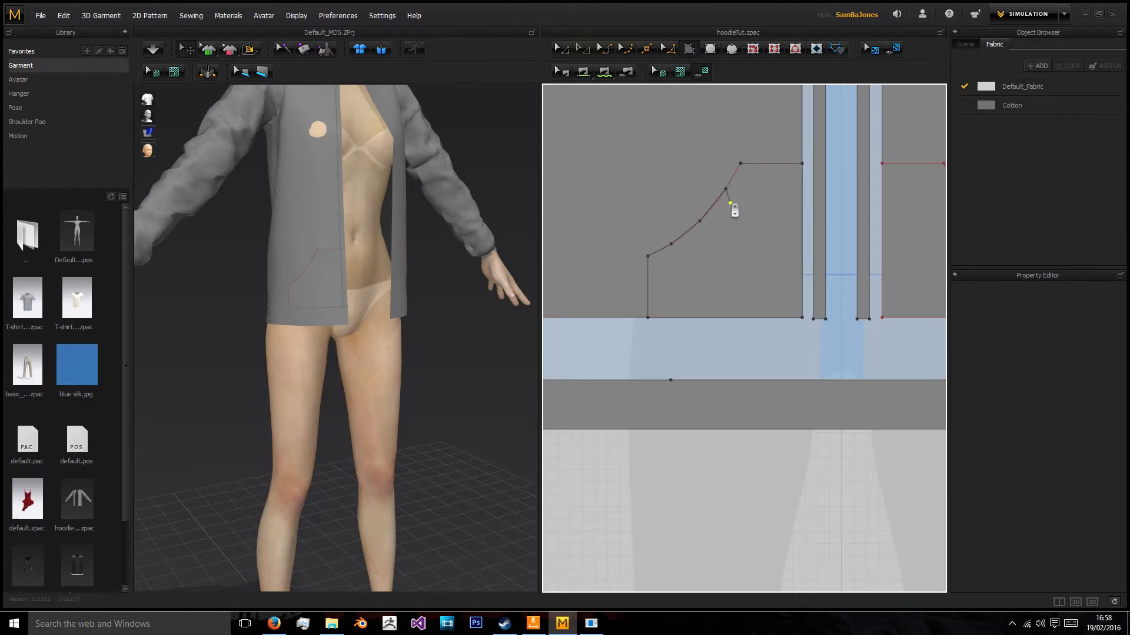
{"action": "left_click", "coordinate": [752, 173]}
{"action": "scroll", "coordinate": [743, 365], "scroll_direction": "down", "scroll_amount": 5}
{"action": "left_click_drag", "start_coordinate": [740, 347], "coordinate": [743, 432]}
- Convert the three intermediate points of the new pocket piece's hand opening into smooth curve points
{"action": "scroll", "coordinate": [727, 406], "scroll_direction": "up", "scroll_amount": 5}
{"action": "right_click", "coordinate": [710, 395]}
{"action": "left_click", "coordinate": [736, 417]}
{"action": "right_click", "coordinate": [728, 372]}
{"action": "left_click", "coordinate": [753, 395]}
{"action": "right_click", "coordinate": [752, 342]}
{"action": "left_click", "coordinate": [784, 371]}
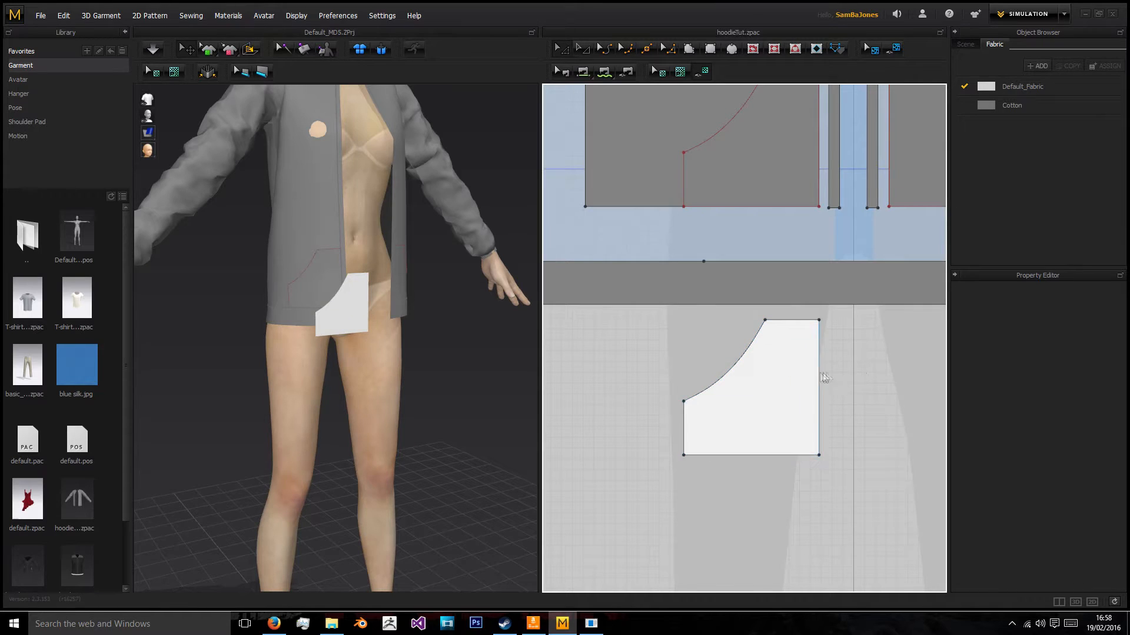
- Sew the pocket's top, centre, bottom and outer side edges to the matching lines on the front panel
{"action": "scroll", "coordinate": [822, 375], "scroll_direction": "down", "scroll_amount": 5}
{"action": "key", "text": "n"}
{"action": "left_click", "coordinate": [740, 328]}
{"action": "left_click", "coordinate": [738, 203]}
{"action": "left_click", "coordinate": [757, 219]}
{"action": "left_click", "coordinate": [759, 362]}
{"action": "left_click", "coordinate": [724, 395]}
{"action": "left_click", "coordinate": [713, 270]}
{"action": "left_click", "coordinate": [690, 376]}
{"action": "left_click", "coordinate": [691, 257]}
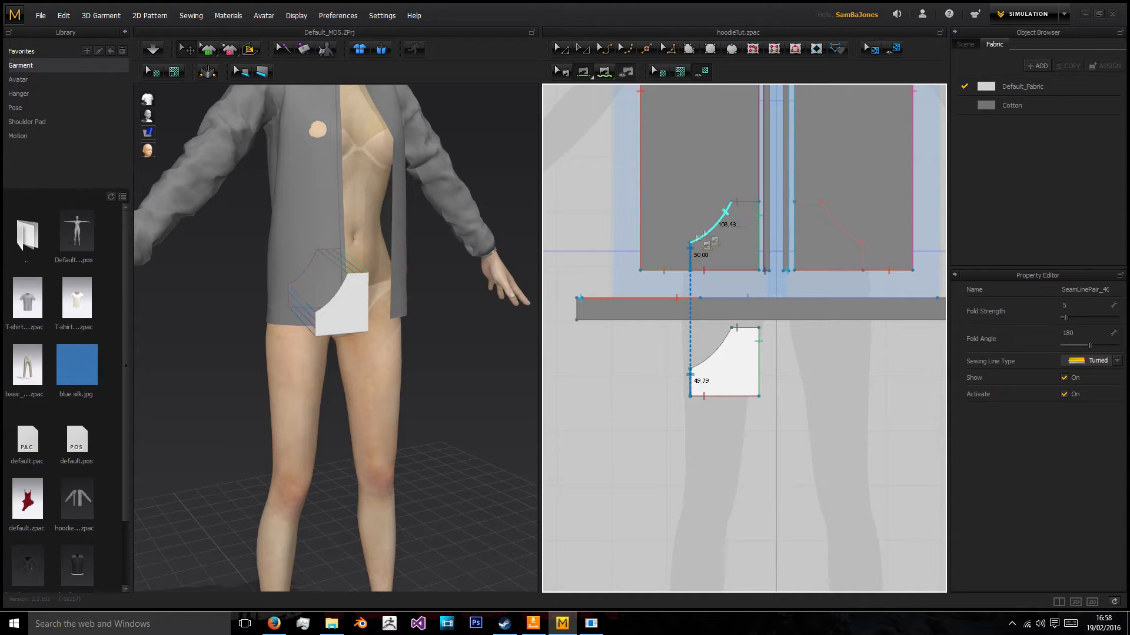
- Simulate the garment to drape the sewn pocket onto the front panel
{"action": "right_click", "coordinate": [821, 384]}
{"action": "left_click", "coordinate": [429, 367]}
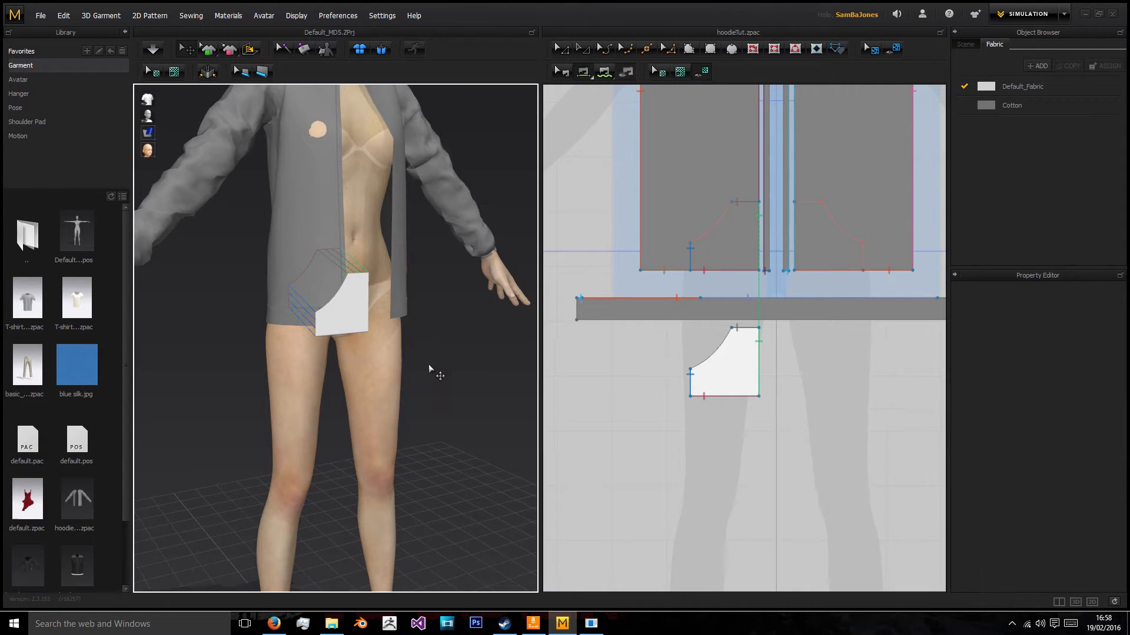
{"action": "left_click", "coordinate": [152, 46]}
{"action": "right_click_drag", "start_coordinate": [444, 336], "coordinate": [351, 377]}
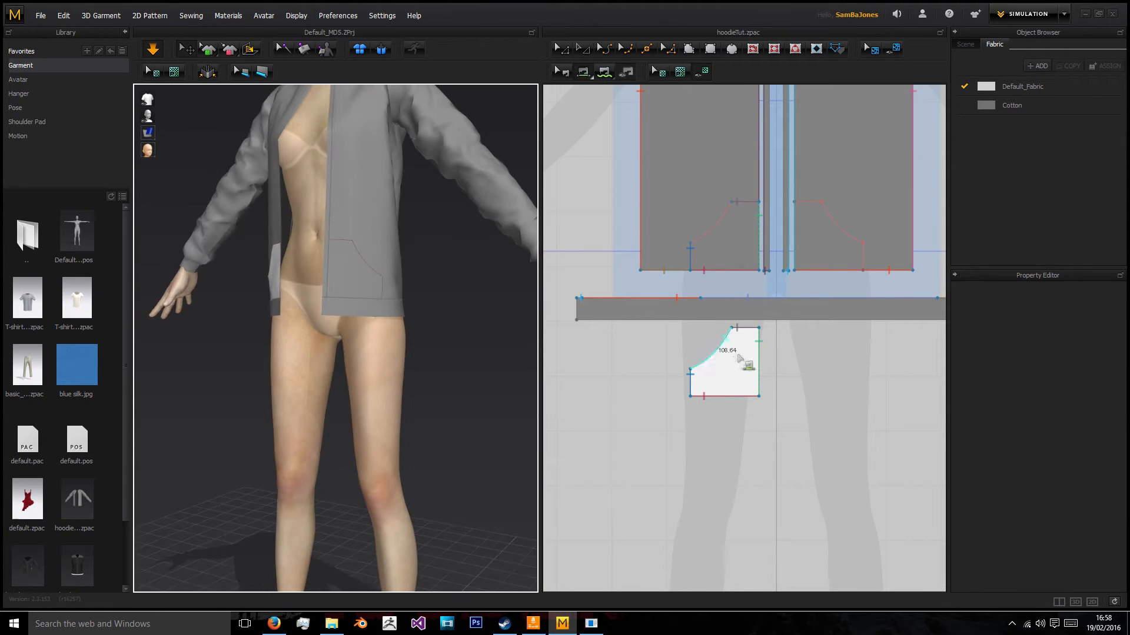
- Assign the Cotton fabric to the pocket piece
{"action": "left_click", "coordinate": [583, 72]}
{"action": "left_click", "coordinate": [752, 364]}
{"action": "left_click", "coordinate": [1097, 547]}
{"action": "left_click", "coordinate": [1098, 560]}
{"action": "left_click", "coordinate": [503, 375]}
{"action": "mouse_move", "coordinate": [503, 376]}
{"action": "right_mouse_down"}
{"action": "mouse_move", "coordinate": [639, 398]}
{"action": "mouse_move", "coordinate": [500, 389]}
{"action": "right_mouse_up"}
- Copy the pocket piece and place a mirrored copy beside it under the other front panel
{"action": "left_click", "coordinate": [721, 373]}
{"action": "scroll", "coordinate": [721, 374], "scroll_direction": "down", "scroll_amount": 3}
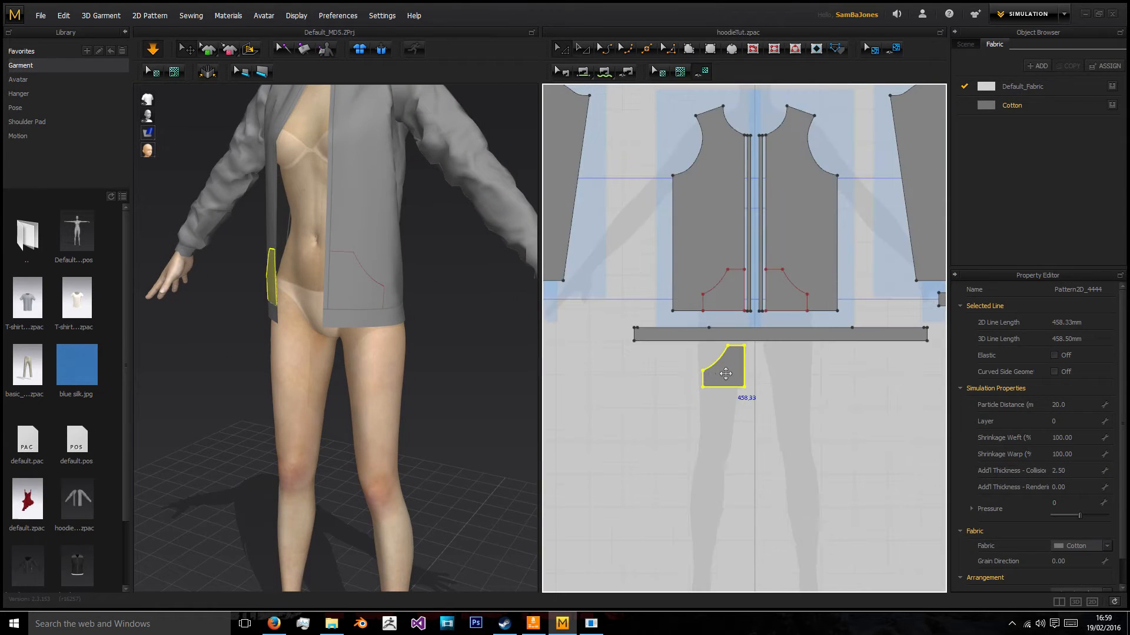
{"action": "right_click", "coordinate": [757, 373]}
{"action": "left_click", "coordinate": [804, 402]}
{"action": "left_click", "coordinate": [792, 371]}
{"action": "left_click", "coordinate": [833, 423]}
- Sew the mirrored pocket's top, outer side, bottom and centre edges to the other front panel, and simulate the garment
{"action": "left_click", "coordinate": [584, 72]}
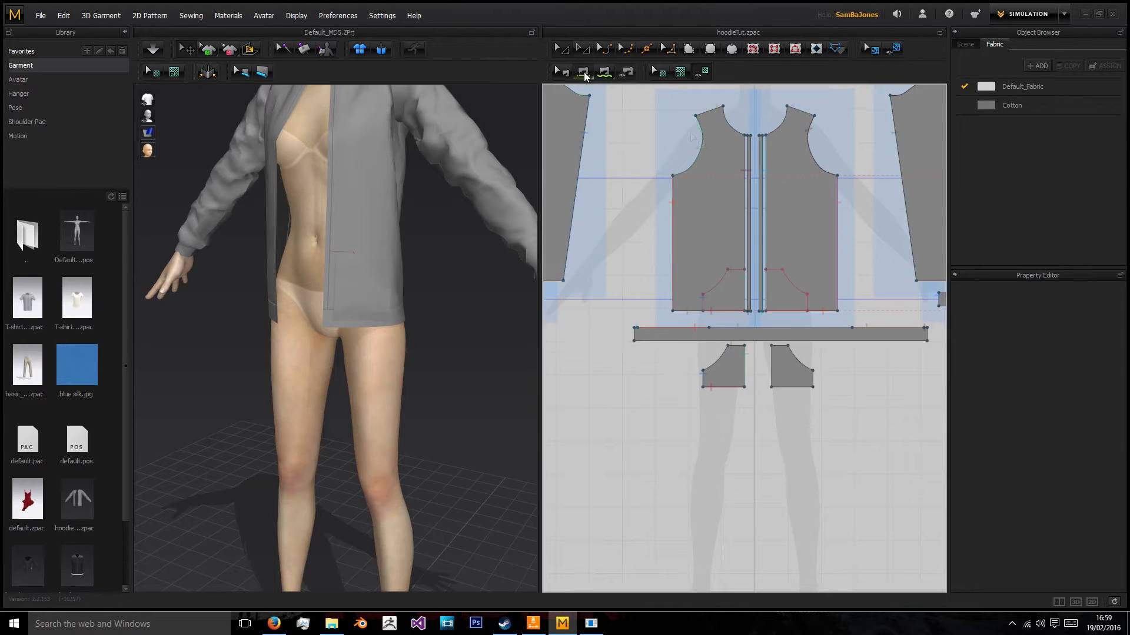
{"action": "scroll", "coordinate": [787, 322], "scroll_direction": "up", "scroll_amount": 2}
{"action": "left_click", "coordinate": [781, 352]}
{"action": "left_click", "coordinate": [778, 356]}
{"action": "key", "text": "ctrl+z"}
{"action": "left_click", "coordinate": [781, 355]}
{"action": "left_click", "coordinate": [779, 255]}
{"action": "left_click", "coordinate": [815, 407]}
{"action": "left_click", "coordinate": [821, 393]}
{"action": "left_click", "coordinate": [814, 293]}
{"action": "left_click", "coordinate": [767, 379]}
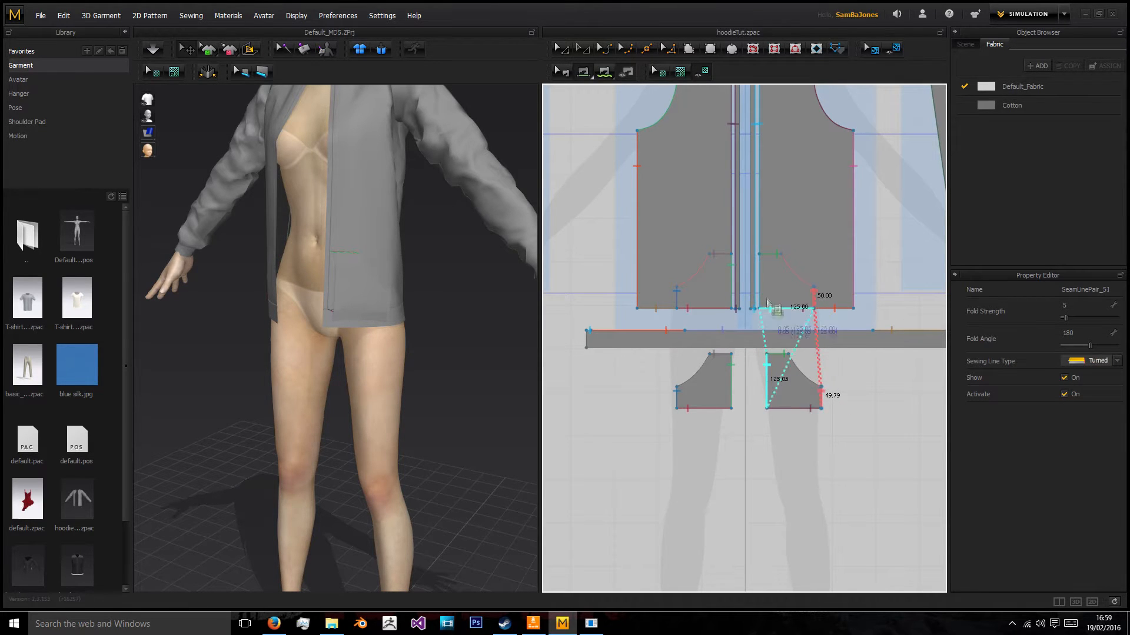
{"action": "left_click", "coordinate": [761, 277]}
{"action": "left_click", "coordinate": [153, 49]}
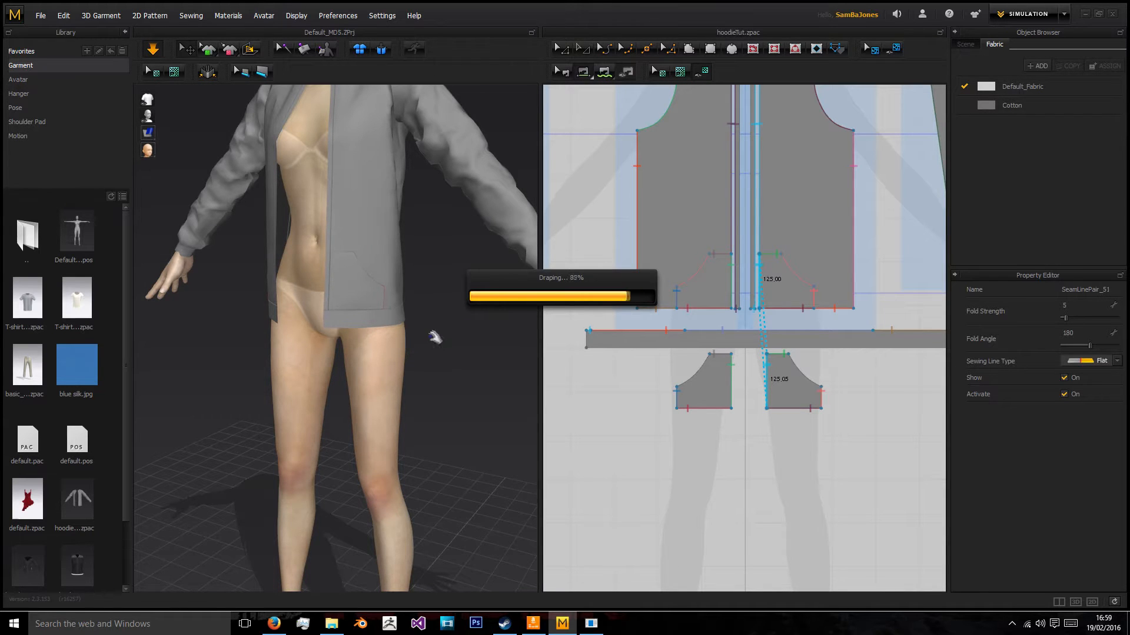
- Sew the two narrow centre-front strips together along their facing long edges and simulate to close the front
{"action": "scroll", "coordinate": [465, 339], "scroll_direction": "up", "scroll_amount": 2}
{"action": "scroll", "coordinate": [750, 263], "scroll_direction": "up", "scroll_amount": 2}
{"action": "middle_click_drag", "start_coordinate": [751, 262], "coordinate": [738, 303]}
{"action": "left_click", "coordinate": [724, 279]}
{"action": "left_click", "coordinate": [738, 279]}
{"action": "left_click", "coordinate": [155, 52]}
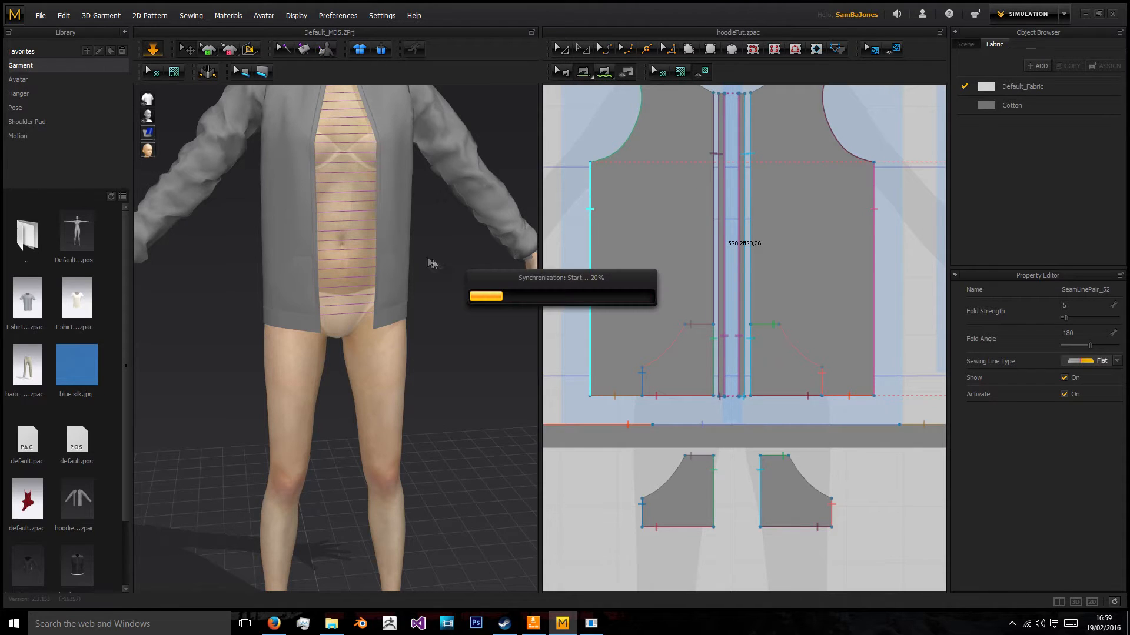
{"action": "middle_click_drag", "start_coordinate": [399, 334], "coordinate": [416, 427]}
{"action": "mouse_move", "coordinate": [416, 427]}
{"action": "right_mouse_down"}
{"action": "mouse_move", "coordinate": [728, 426]}
{"action": "mouse_move", "coordinate": [418, 427]}
{"action": "right_mouse_up"}
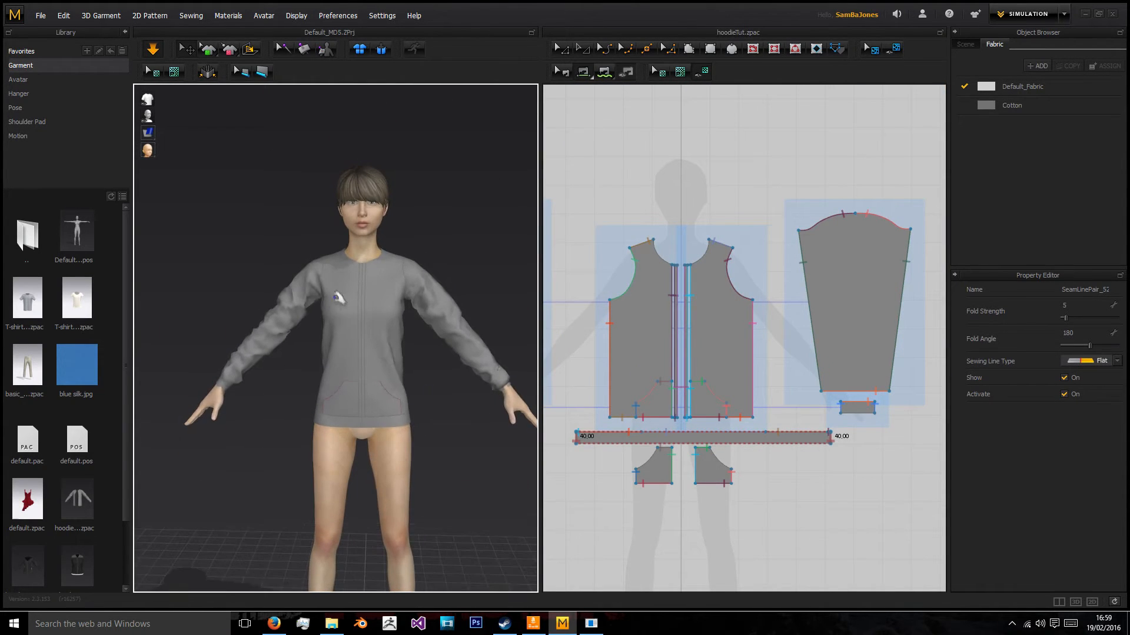
{"action": "right_click_drag", "start_coordinate": [453, 329], "coordinate": [450, 381]}
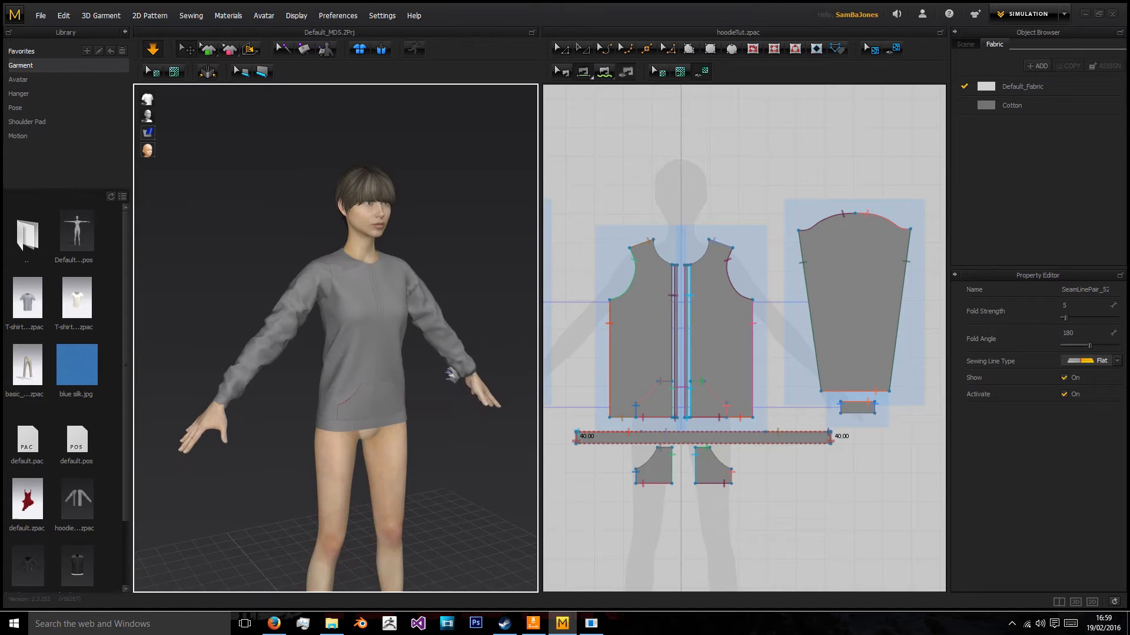
- Examine the neckline lengths of both front panels and the back panel
{"action": "scroll", "coordinate": [660, 210], "scroll_direction": "up", "scroll_amount": 5}
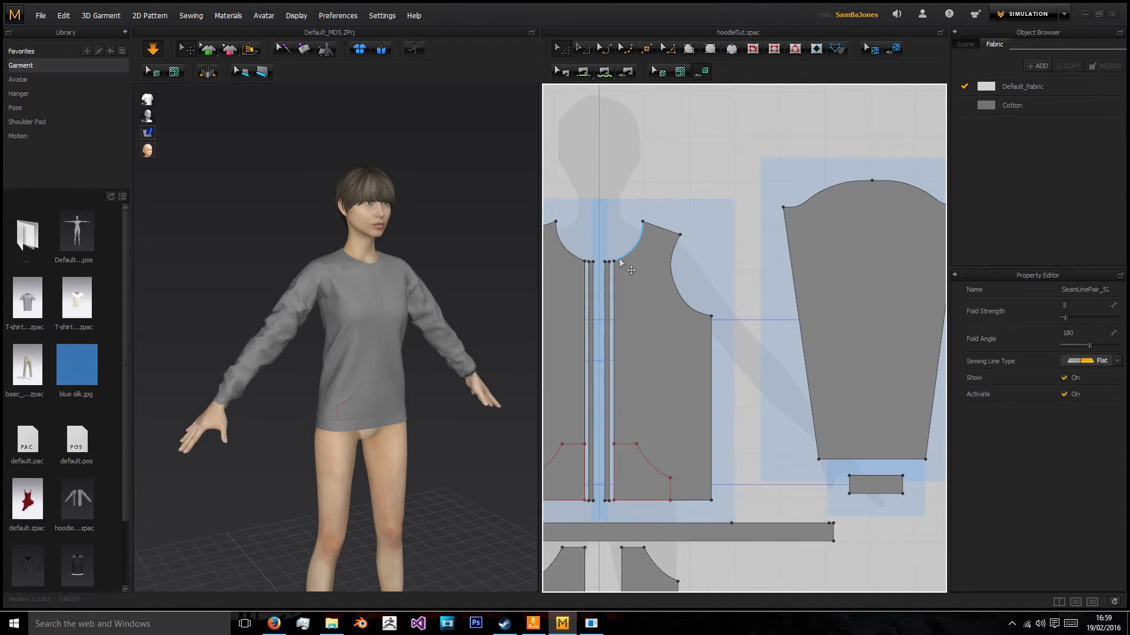
{"action": "left_click", "coordinate": [637, 268]}
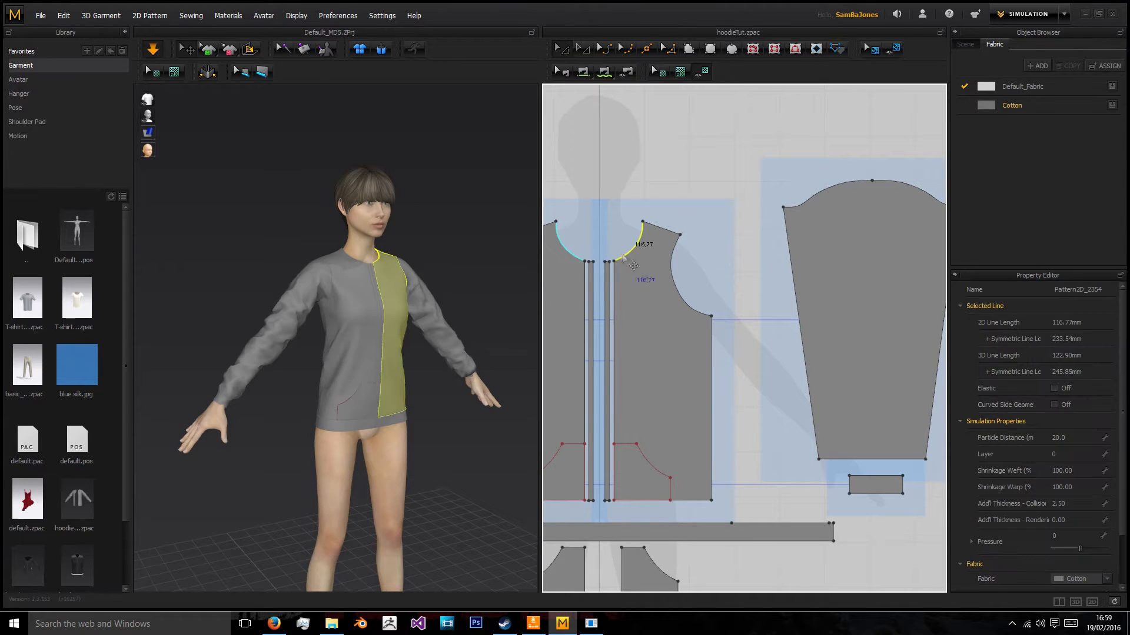
{"action": "left_click", "coordinate": [570, 252]}
{"action": "scroll", "coordinate": [570, 252], "scroll_direction": "down", "scroll_amount": 3}
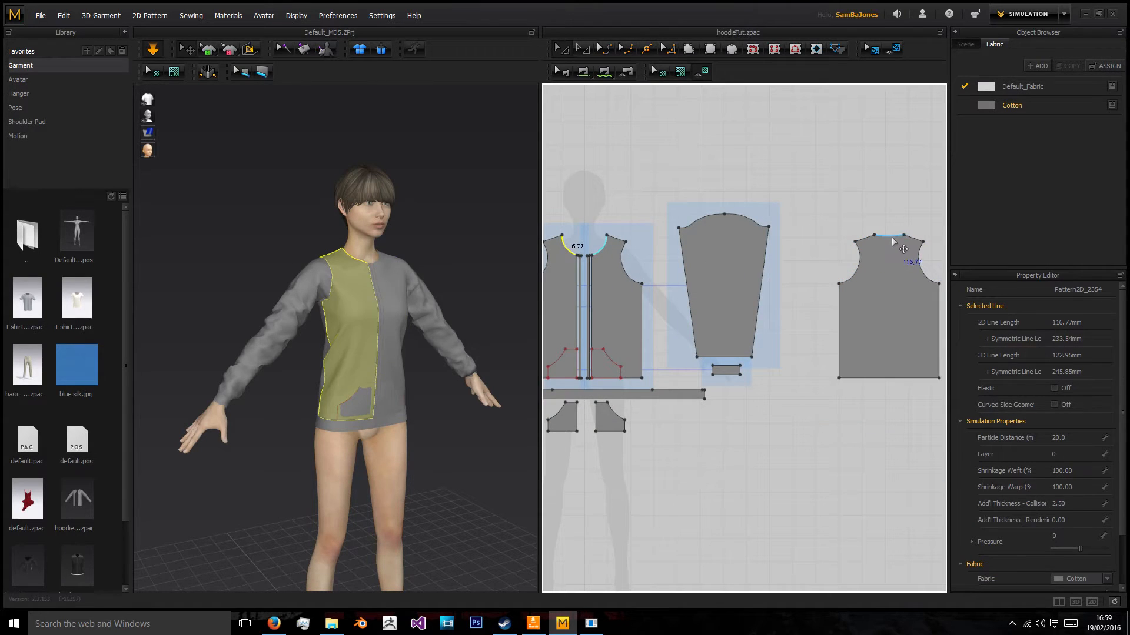
{"action": "left_click", "coordinate": [875, 236]}
{"action": "left_click", "coordinate": [848, 212]}
{"action": "scroll", "coordinate": [848, 212], "scroll_direction": "down", "scroll_amount": 1}
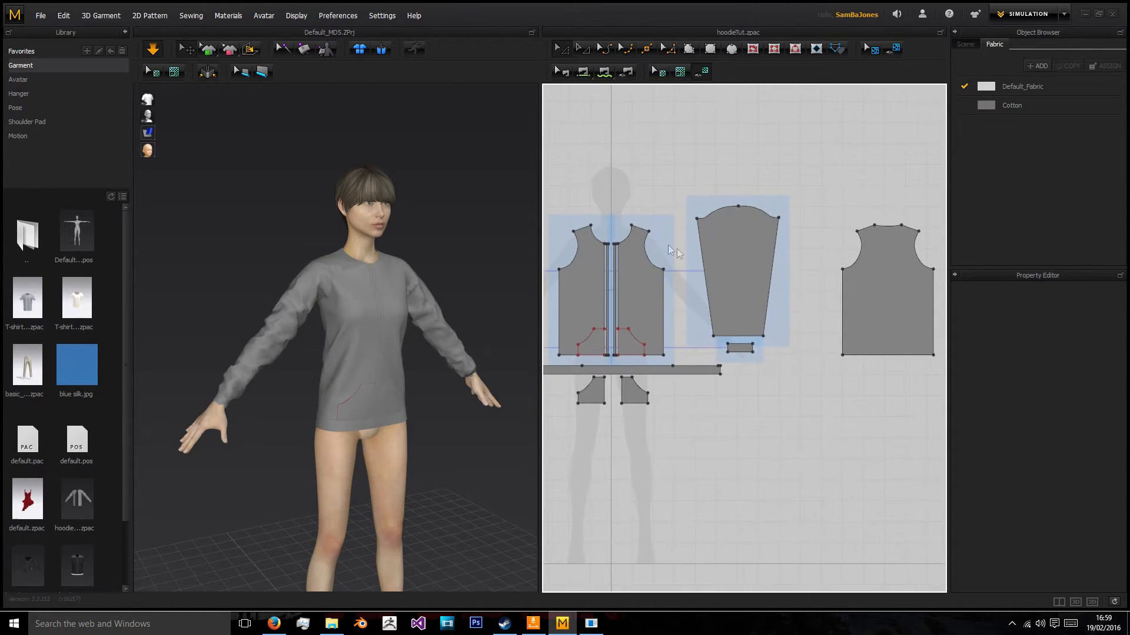
- Open Calculator and add the back neckline length of 128.5 to the front neckline length of 116.77
{"action": "left_click", "coordinate": [102, 628]}
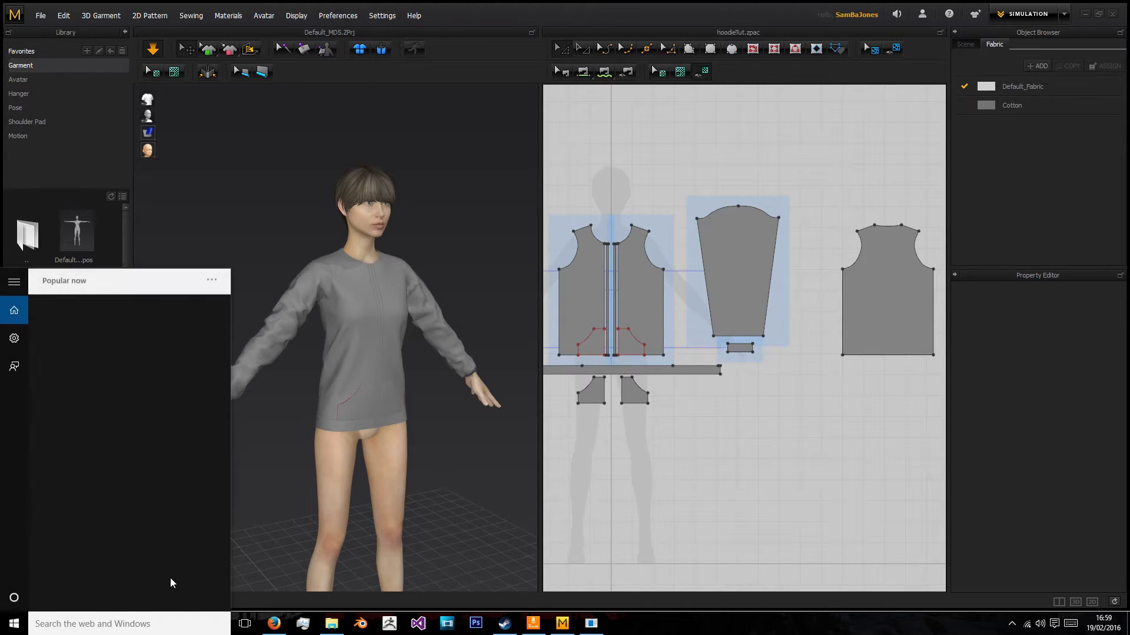
{"action": "type", "text": "calcu"}
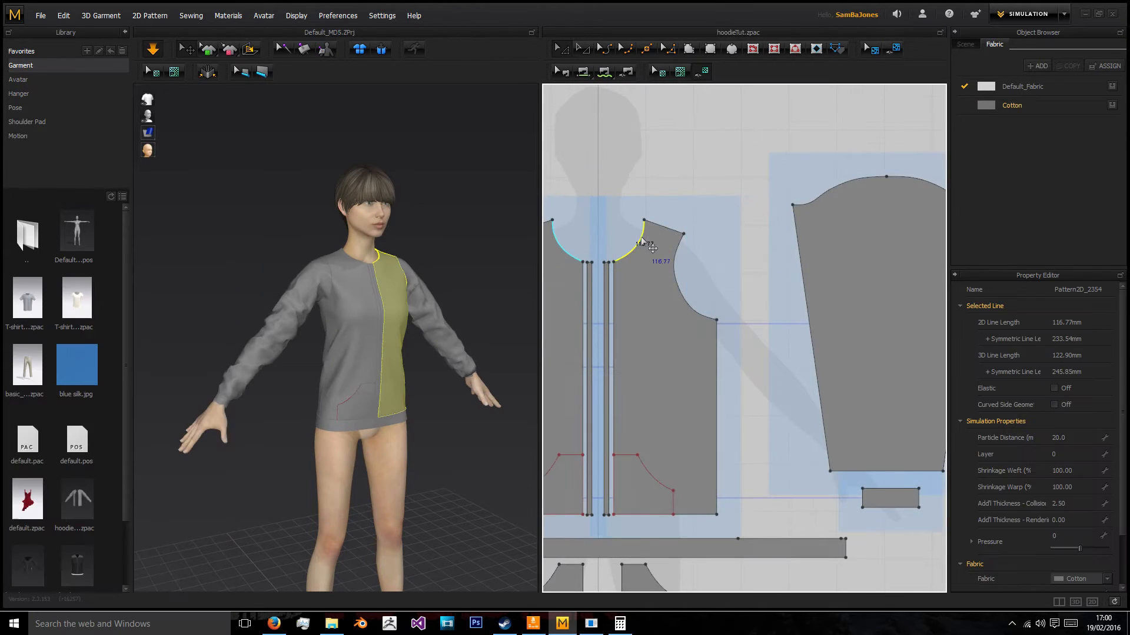
{"action": "left_click", "coordinate": [620, 624]}
{"action": "left_click", "coordinate": [287, 460]}
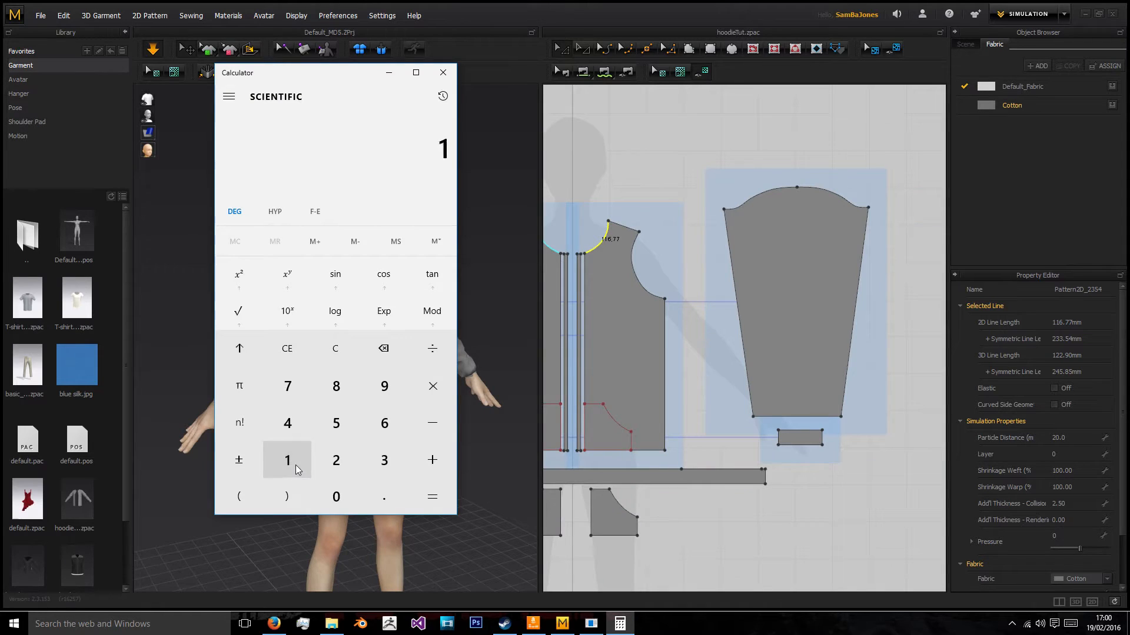
{"action": "left_click", "coordinate": [287, 460]}
{"action": "left_click", "coordinate": [384, 423]}
{"action": "left_click", "coordinate": [384, 497]}
{"action": "left_click", "coordinate": [287, 386]}
{"action": "left_click", "coordinate": [287, 386]}
{"action": "left_click", "coordinate": [432, 460]}
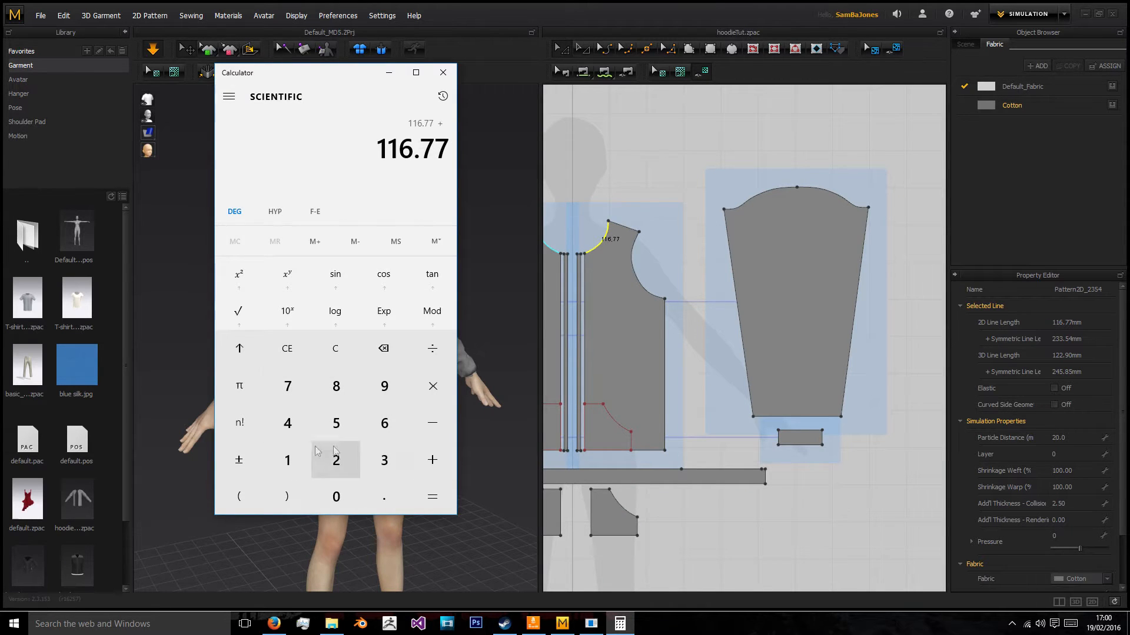
{"action": "left_click", "coordinate": [282, 453]}
{"action": "left_click", "coordinate": [330, 464]}
{"action": "left_click", "coordinate": [336, 386]}
{"action": "left_click", "coordinate": [384, 497]}
{"action": "left_click", "coordinate": [336, 423]}
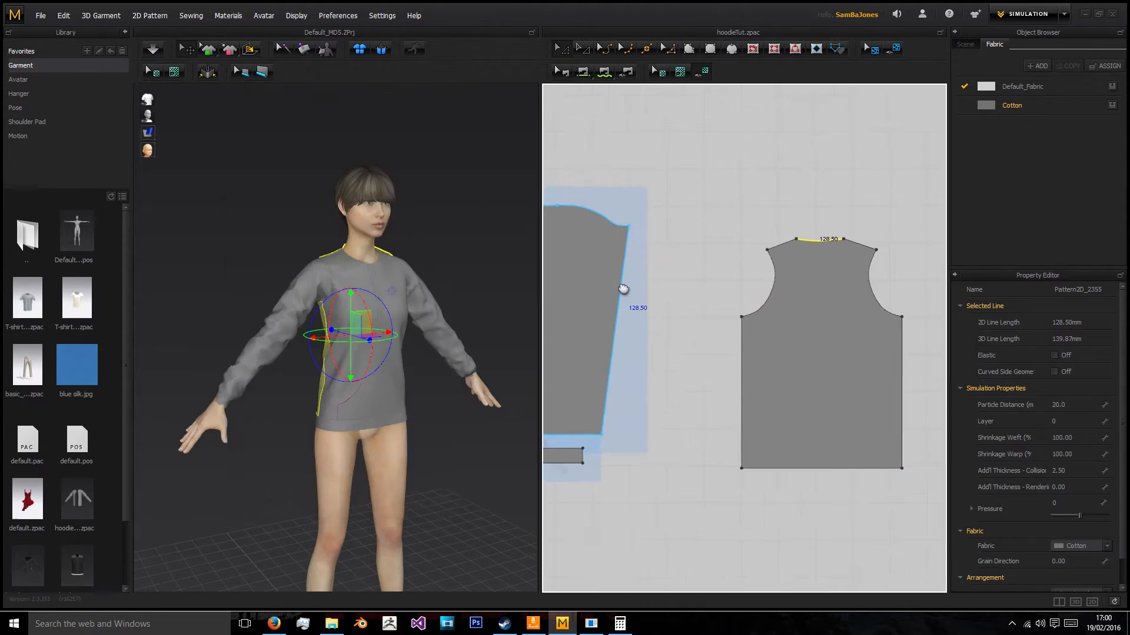
- Add the second front neckline length of 116.77 in Calculator and compute the total neckline length
{"action": "right_click_drag", "start_coordinate": [623, 289], "coordinate": [778, 246]}
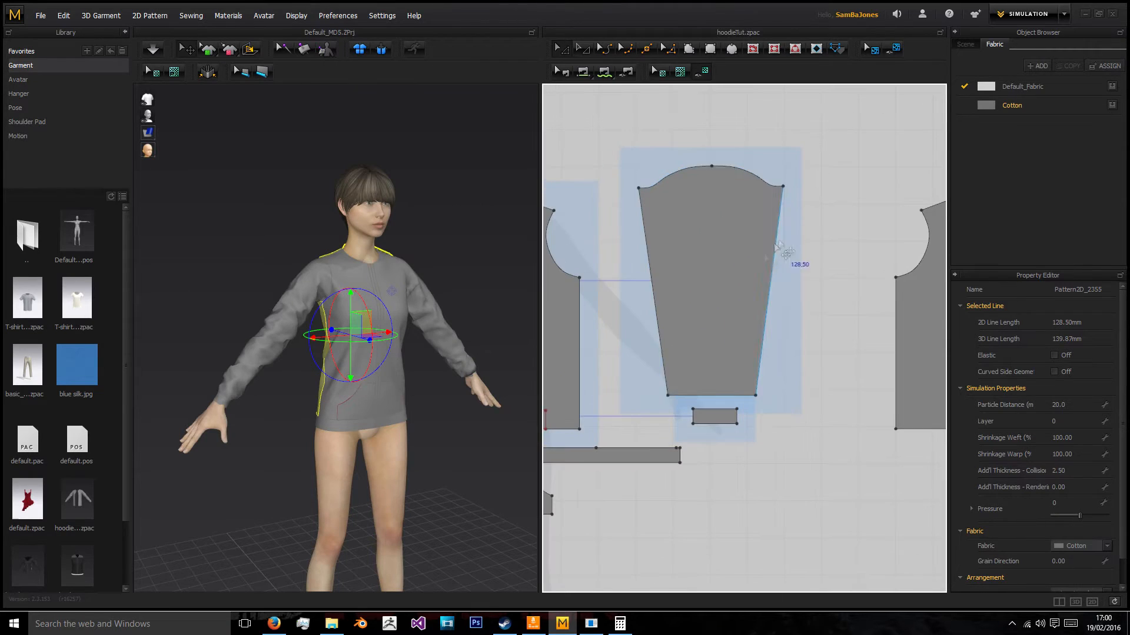
{"action": "left_click", "coordinate": [619, 625]}
{"action": "middle_click_drag", "start_coordinate": [567, 289], "coordinate": [733, 288]}
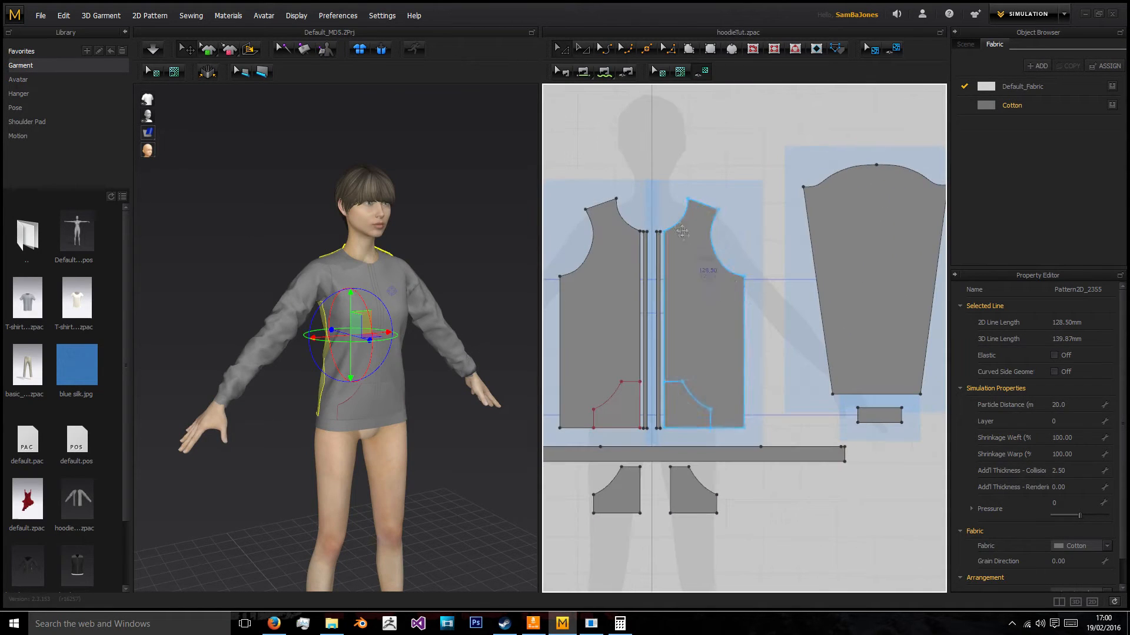
{"action": "left_click", "coordinate": [684, 213]}
{"action": "left_click", "coordinate": [619, 624]}
{"action": "double_click", "coordinate": [283, 454]}
{"action": "left_click", "coordinate": [385, 423]}
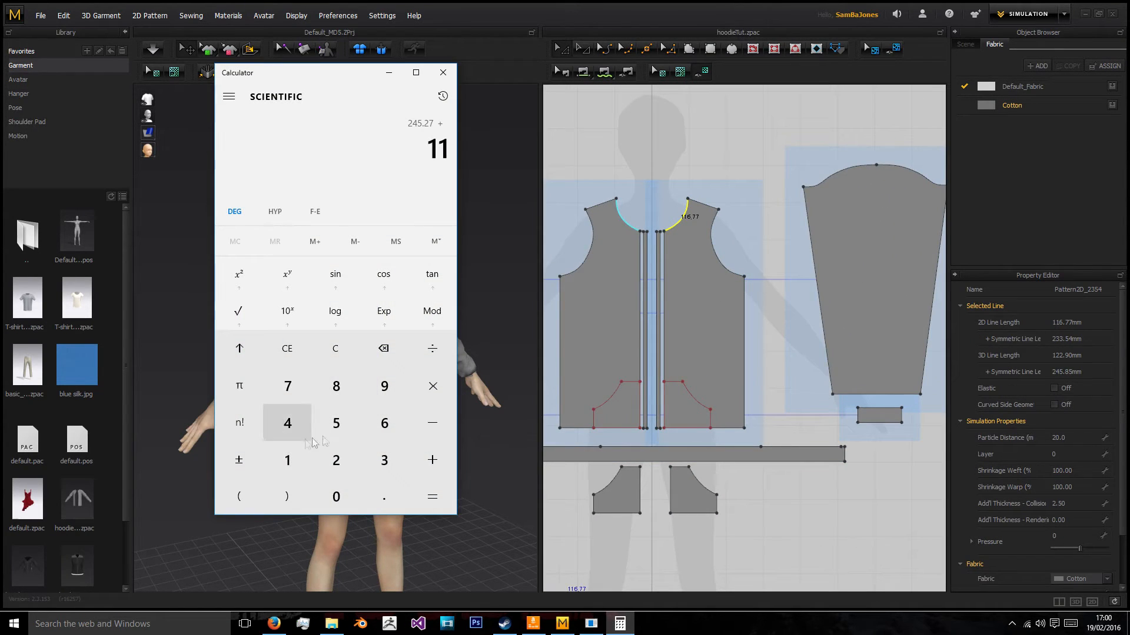
{"action": "double_click", "coordinate": [287, 386]}
{"action": "left_click", "coordinate": [432, 498]}
{"action": "scroll", "coordinate": [755, 256], "scroll_direction": "down", "scroll_amount": 4}
{"action": "middle_click_drag", "start_coordinate": [754, 256], "coordinate": [643, 266]}
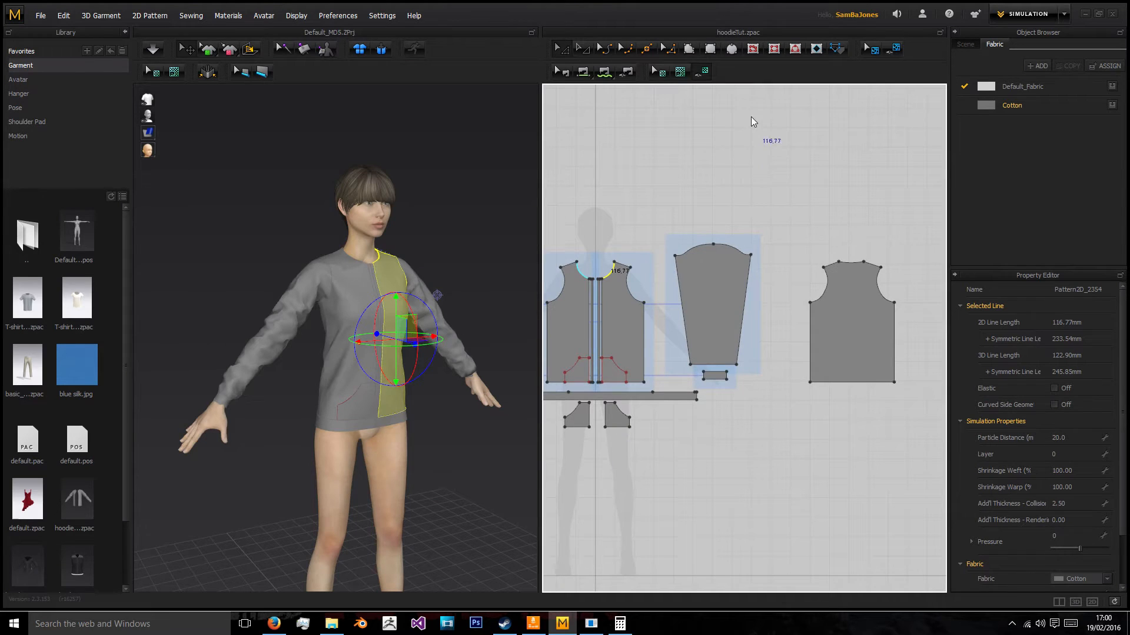
{"action": "middle_click_drag", "start_coordinate": [651, 146], "coordinate": [733, 101]}
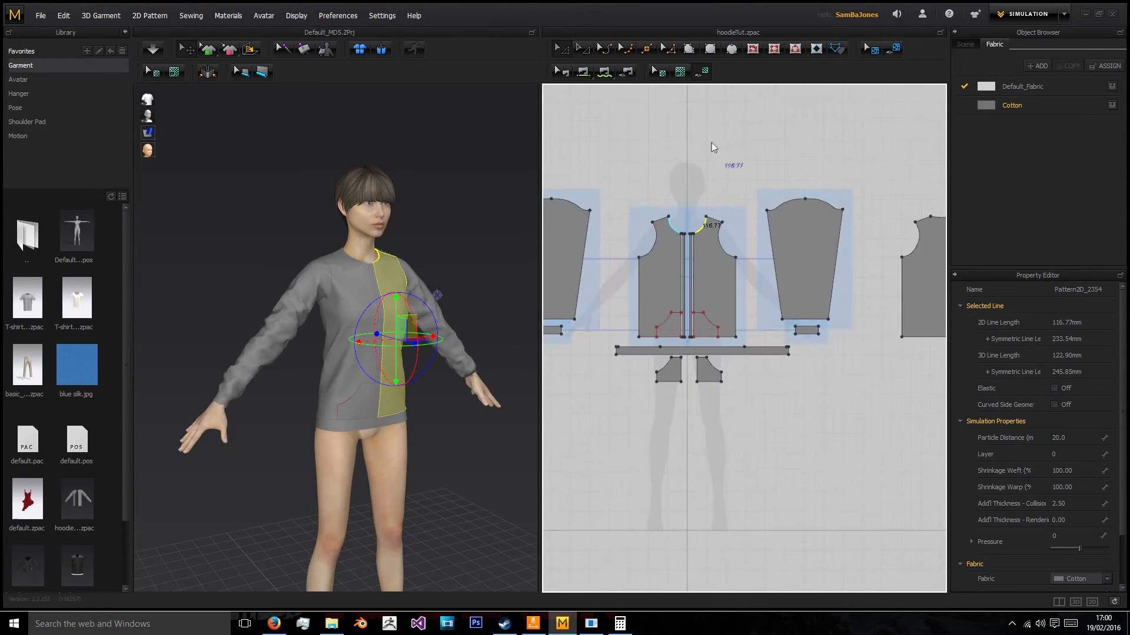
{"action": "middle_click_drag", "start_coordinate": [714, 147], "coordinate": [736, 171]}
{"action": "scroll", "coordinate": [735, 171], "scroll_direction": "up", "scroll_amount": 6}
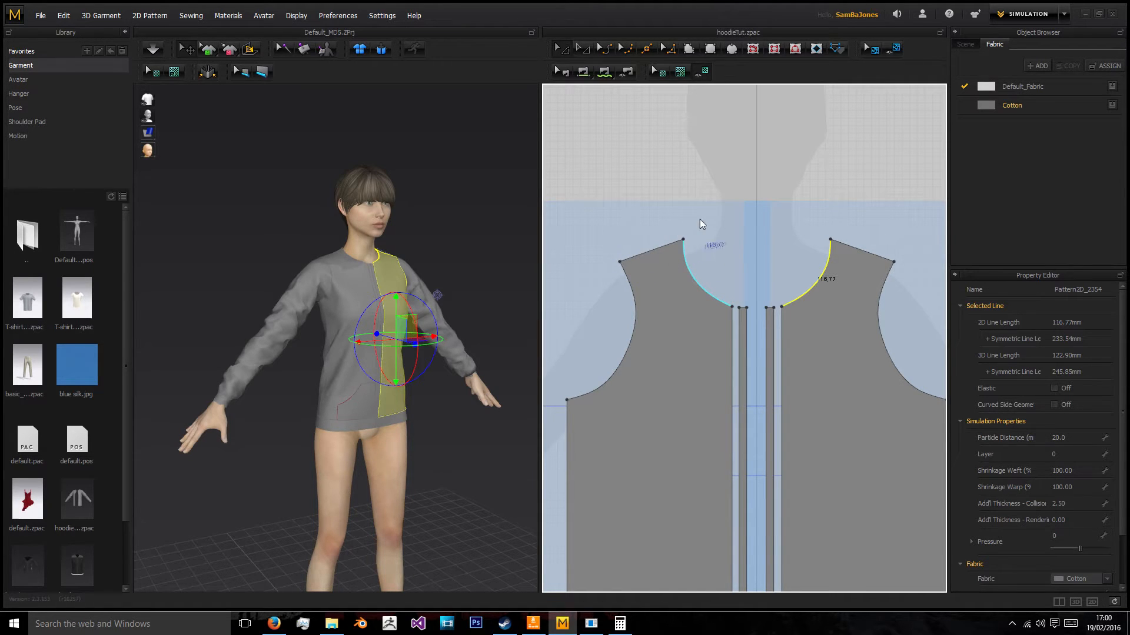
{"action": "scroll", "coordinate": [645, 241], "scroll_direction": "down", "scroll_amount": 8}
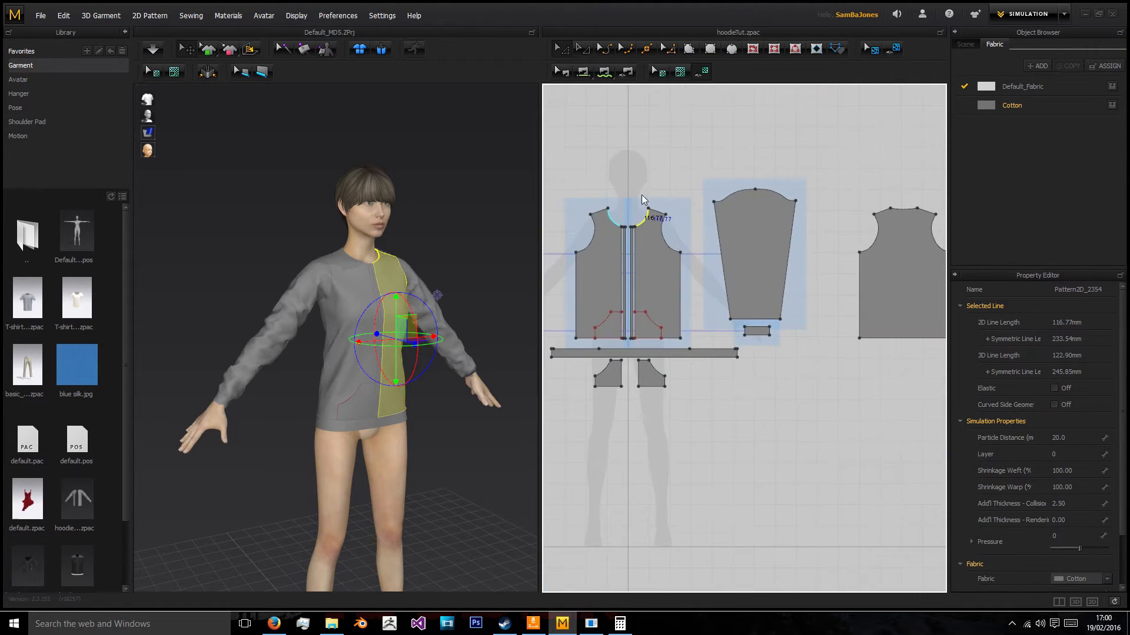
- Draw a half-hood polygon that traces the front panel's neckline and shoulder, curves around behind the head silhouette, and closes along the centre front
{"action": "scroll", "coordinate": [691, 194], "scroll_direction": "up", "scroll_amount": 8}
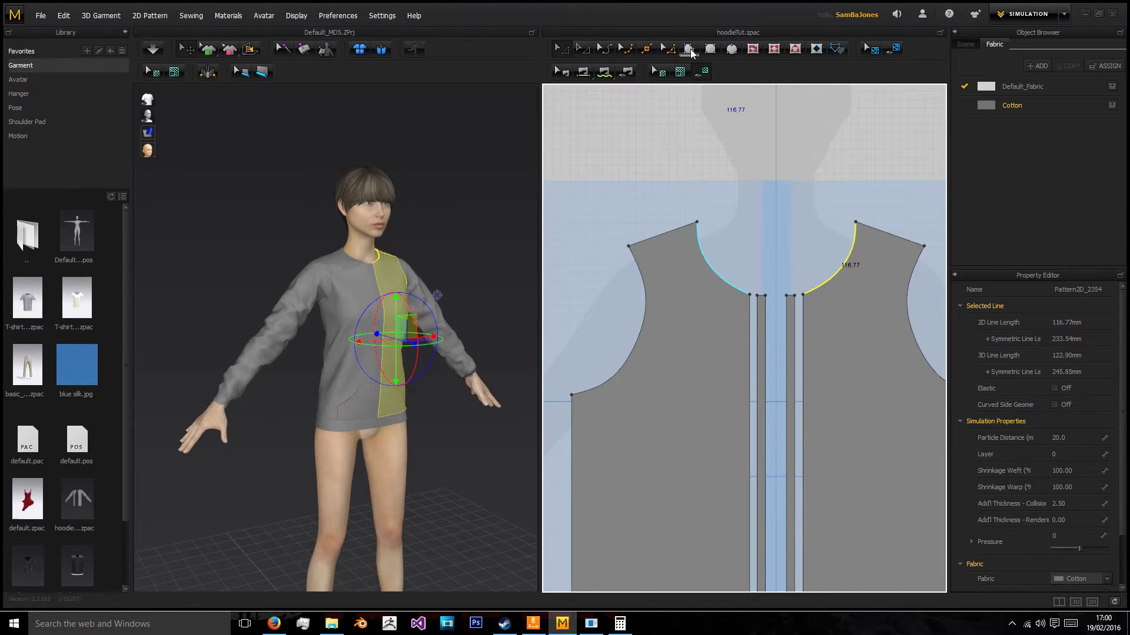
{"action": "scroll", "coordinate": [719, 301], "scroll_direction": "up", "scroll_amount": 4}
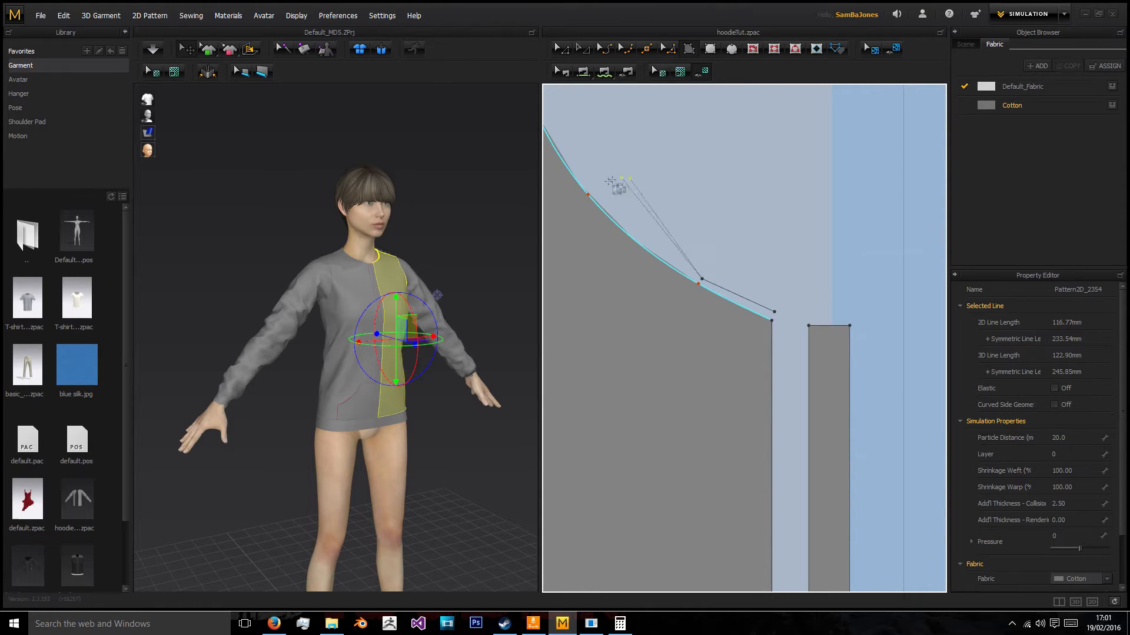
{"action": "scroll", "coordinate": [596, 192], "scroll_direction": "down", "scroll_amount": 6}
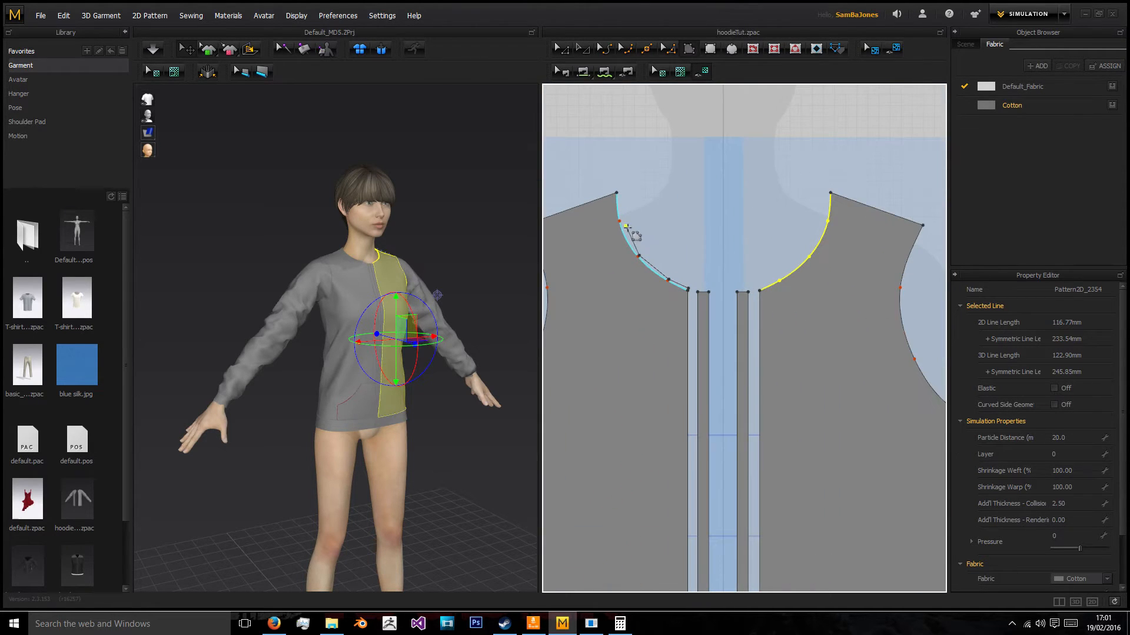
{"action": "left_click", "coordinate": [621, 189]}
{"action": "middle_click_drag", "start_coordinate": [637, 197], "coordinate": [705, 179]}
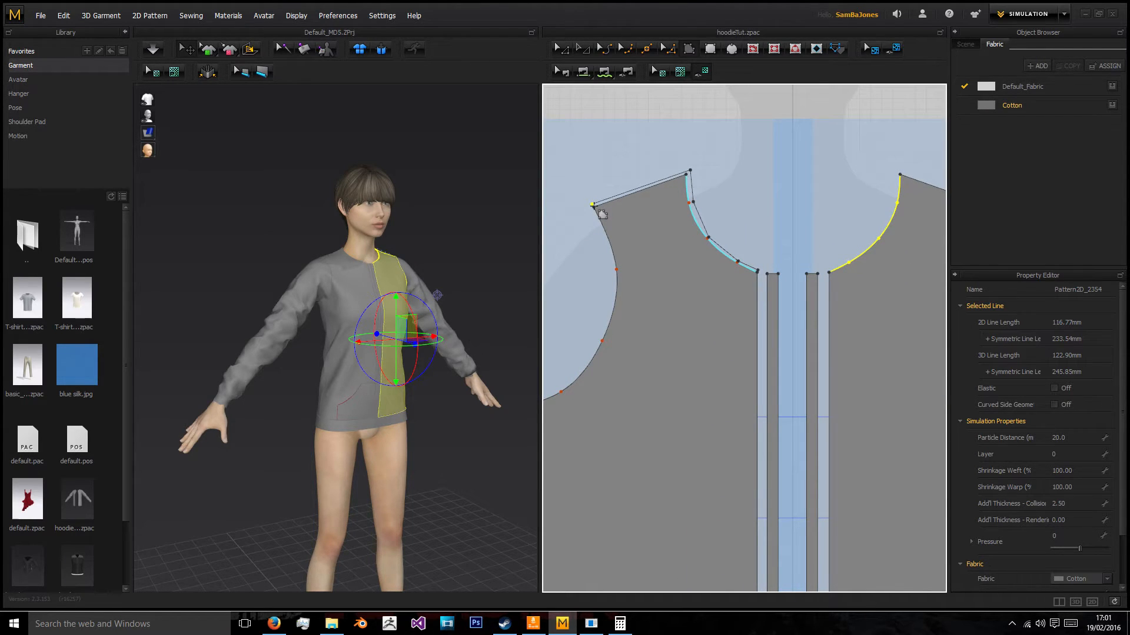
{"action": "scroll", "coordinate": [594, 205], "scroll_direction": "down", "scroll_amount": 5}
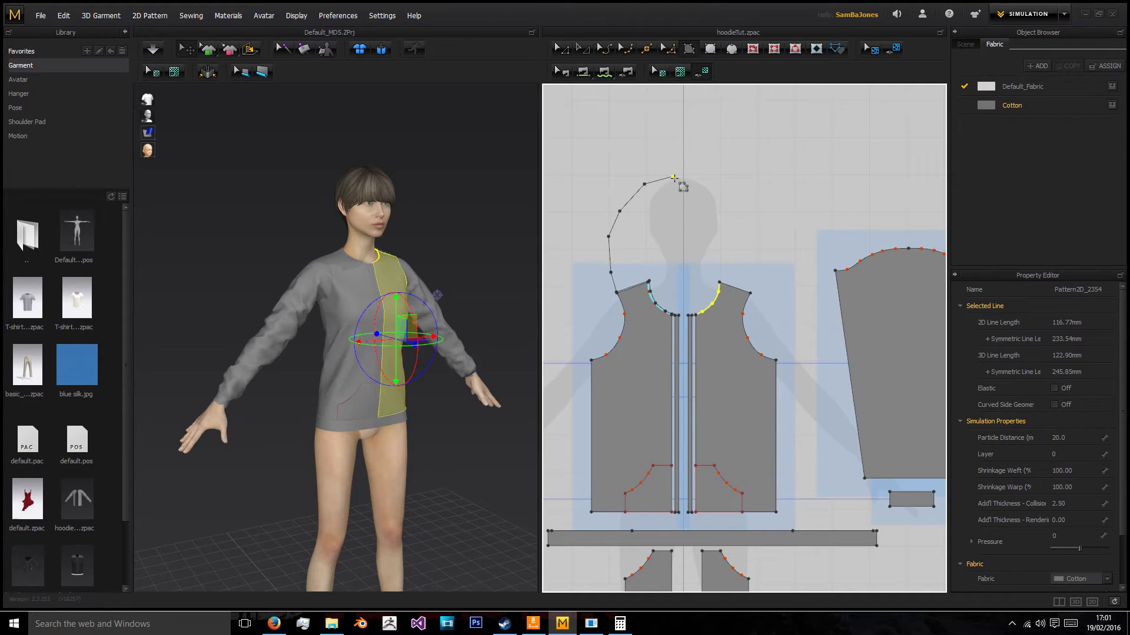
{"action": "scroll", "coordinate": [681, 312], "scroll_direction": "up", "scroll_amount": 3}
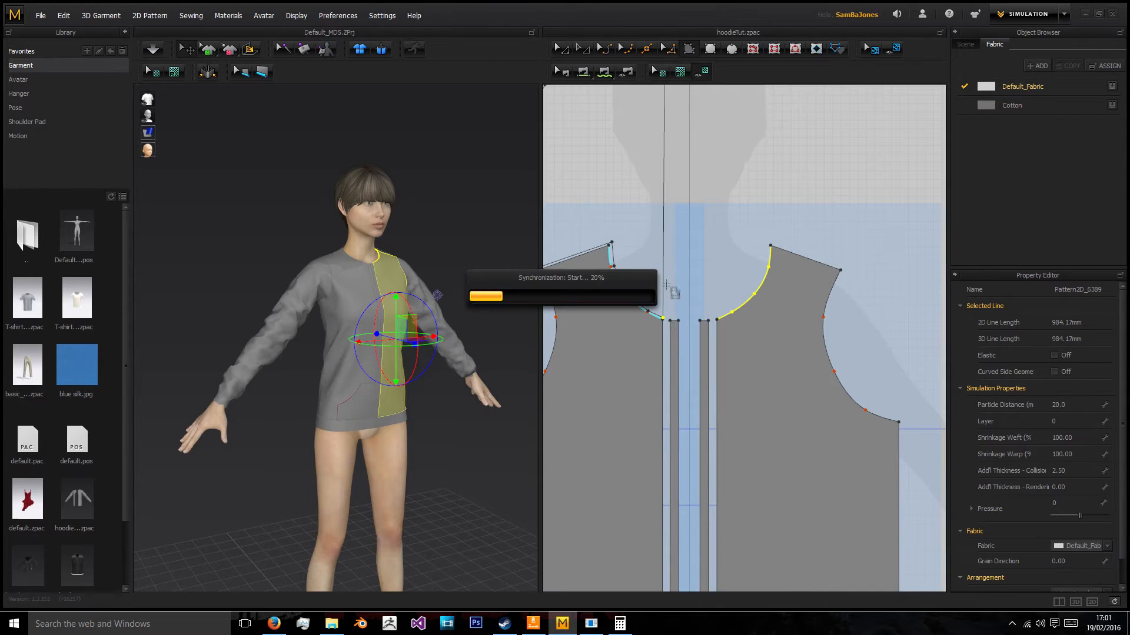
{"action": "scroll", "coordinate": [665, 300], "scroll_direction": "down", "scroll_amount": 5}
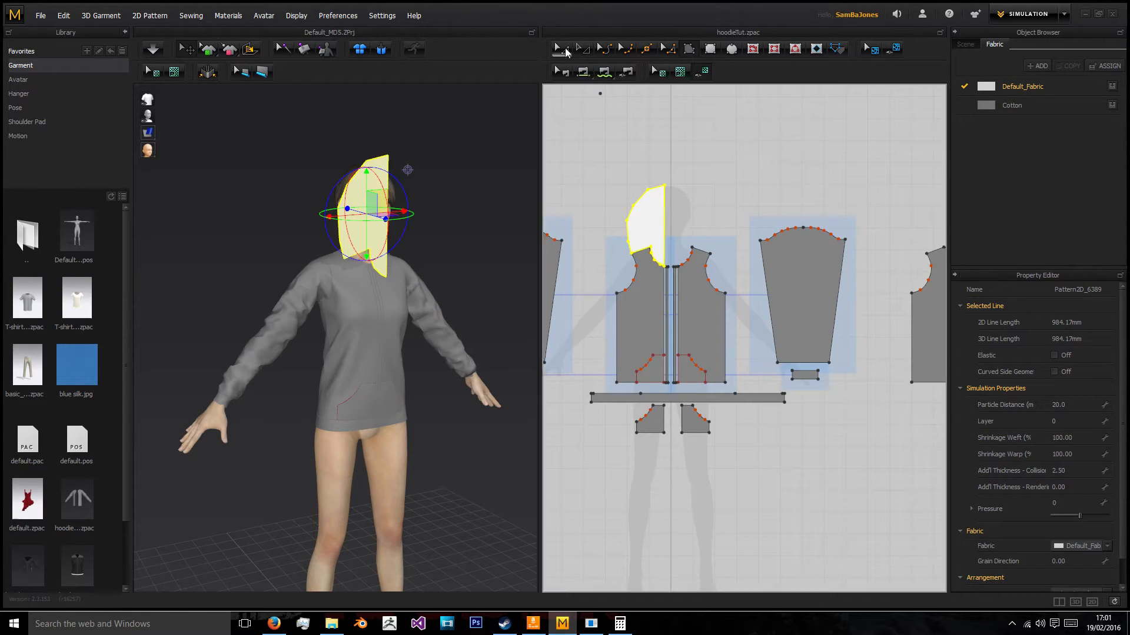
- Move the hood piece up clear of the front panel and adjust its top corner so the straight front edge runs vertically
{"action": "left_click_drag", "start_coordinate": [644, 222], "coordinate": [647, 170]}
{"action": "left_click", "coordinate": [706, 169]}
{"action": "scroll", "coordinate": [666, 141], "scroll_direction": "up", "scroll_amount": 6}
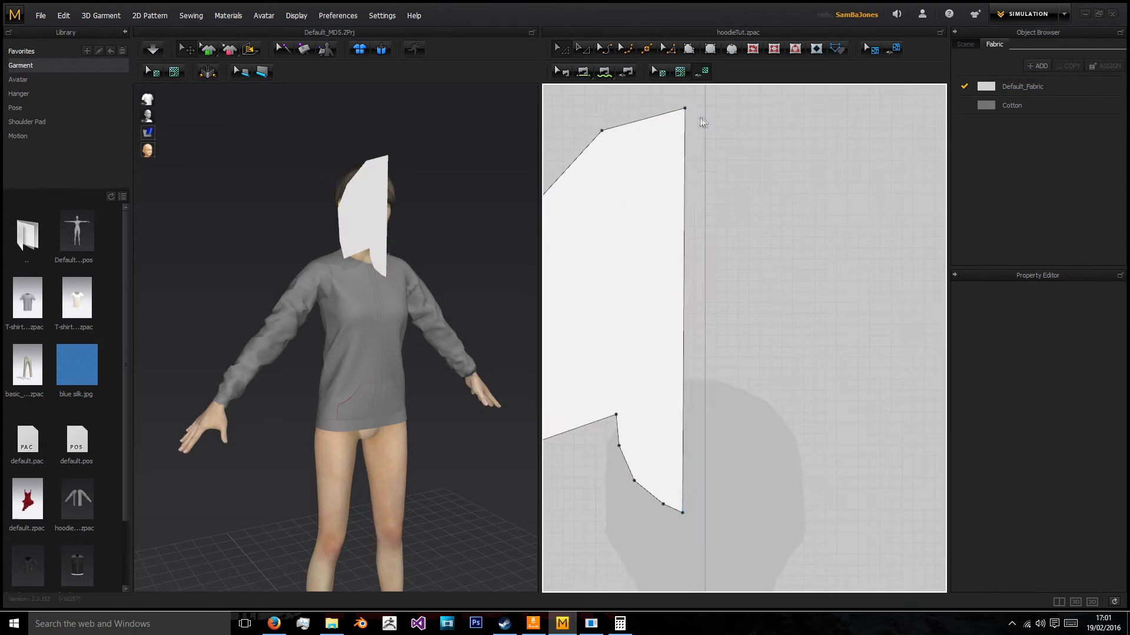
{"action": "left_click_drag", "start_coordinate": [685, 108], "coordinate": [690, 118]}
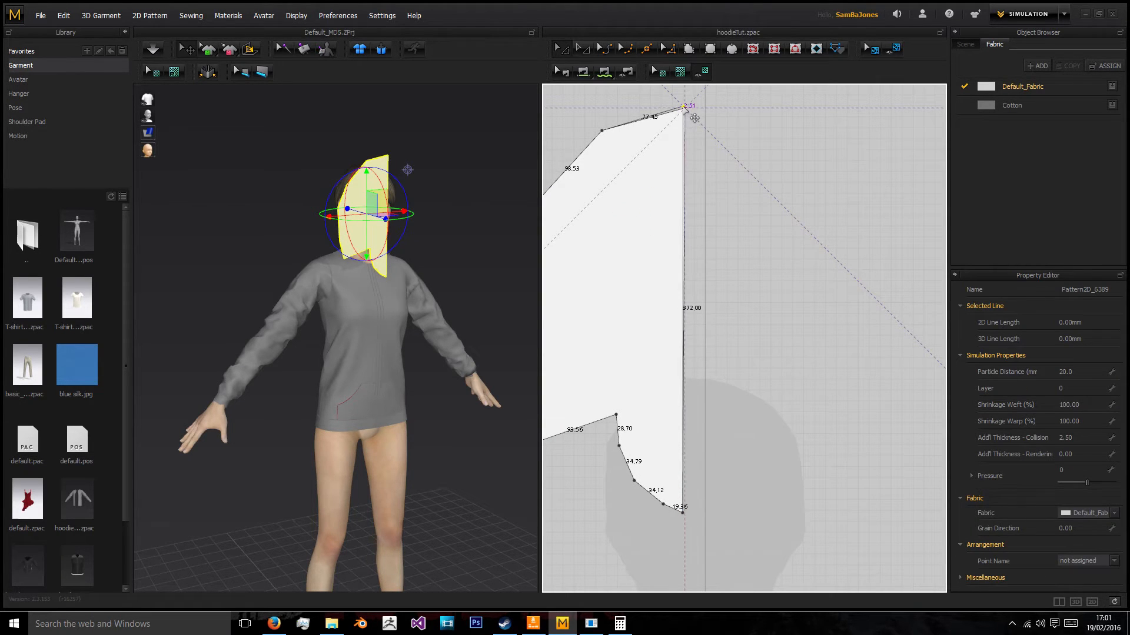
{"action": "left_click_drag", "start_coordinate": [683, 107], "coordinate": [682, 106]}
{"action": "left_click", "coordinate": [724, 195]}
- Reshape the hood's outline by raising an upper outer point and moving the lower back corner slightly inward
{"action": "middle_click_drag", "start_coordinate": [689, 199], "coordinate": [774, 213]}
{"action": "left_click_drag", "start_coordinate": [615, 223], "coordinate": [618, 206]}
{"action": "left_click", "coordinate": [620, 177]}
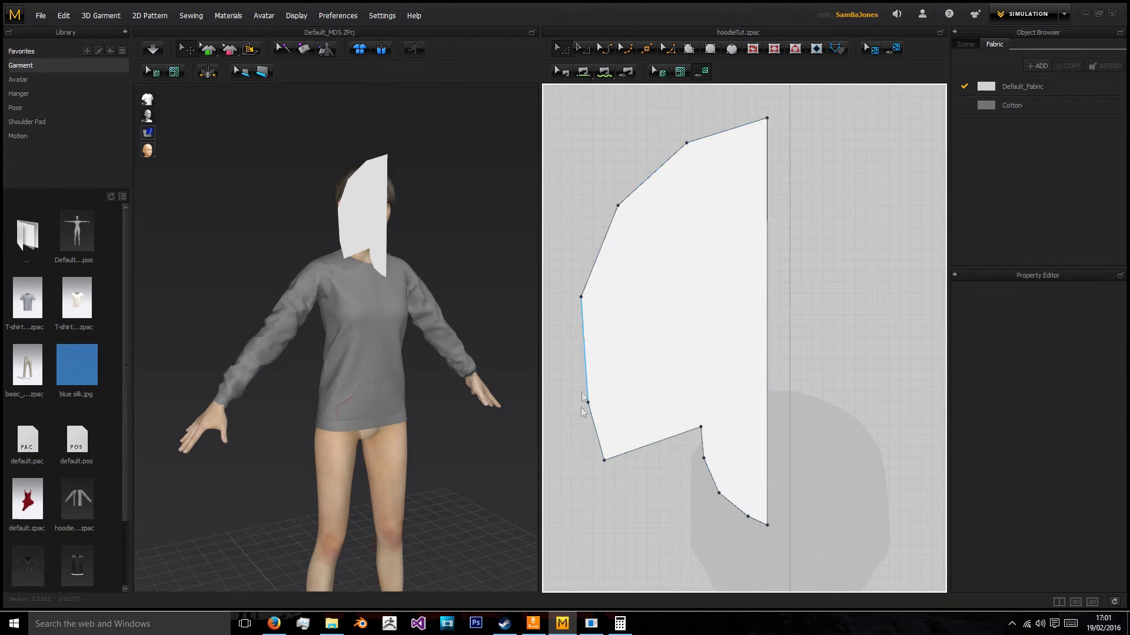
{"action": "left_click", "coordinate": [609, 464]}
{"action": "left_click", "coordinate": [630, 468]}
{"action": "left_click", "coordinate": [662, 440]}
{"action": "scroll", "coordinate": [765, 428], "scroll_direction": "down", "scroll_amount": 3}
{"action": "middle_click_drag", "start_coordinate": [765, 429], "coordinate": [746, 299]}
{"action": "scroll", "coordinate": [747, 306], "scroll_direction": "down", "scroll_amount": 1}
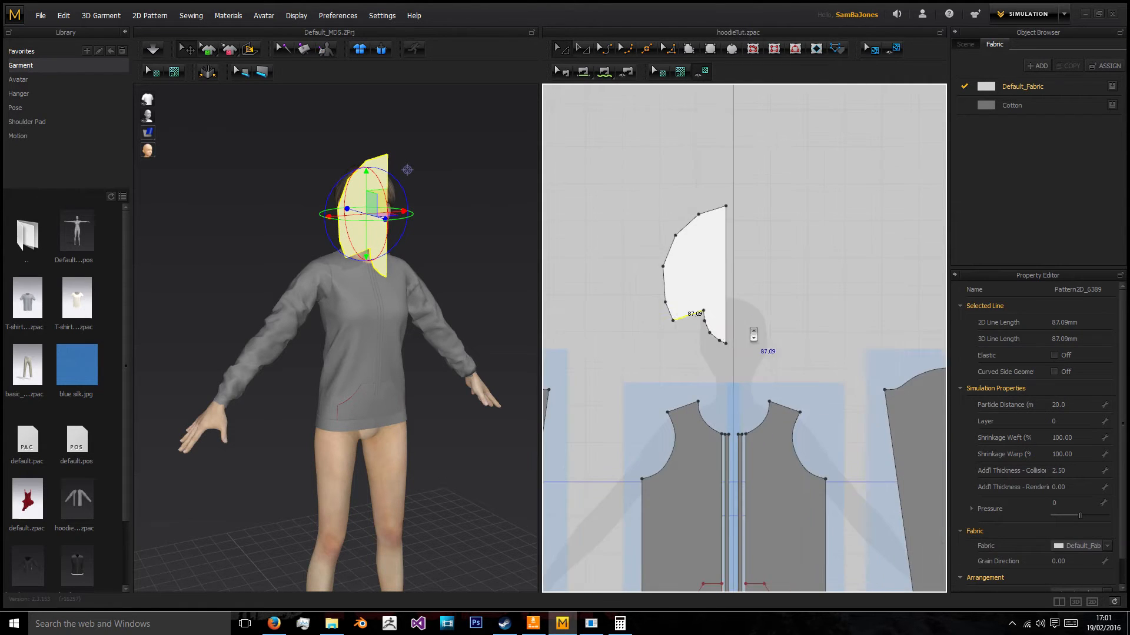
{"action": "left_click", "coordinate": [751, 333]}
- Convert the three intermediate points on the hood's neck edge to curve points so it becomes one smooth curve
{"action": "scroll", "coordinate": [708, 331], "scroll_direction": "up", "scroll_amount": 5}
{"action": "right_click", "coordinate": [687, 299]}
{"action": "left_click", "coordinate": [712, 323]}
{"action": "right_click", "coordinate": [700, 333]}
{"action": "left_click", "coordinate": [733, 360]}
{"action": "right_click", "coordinate": [733, 363]}
{"action": "left_click", "coordinate": [762, 388]}
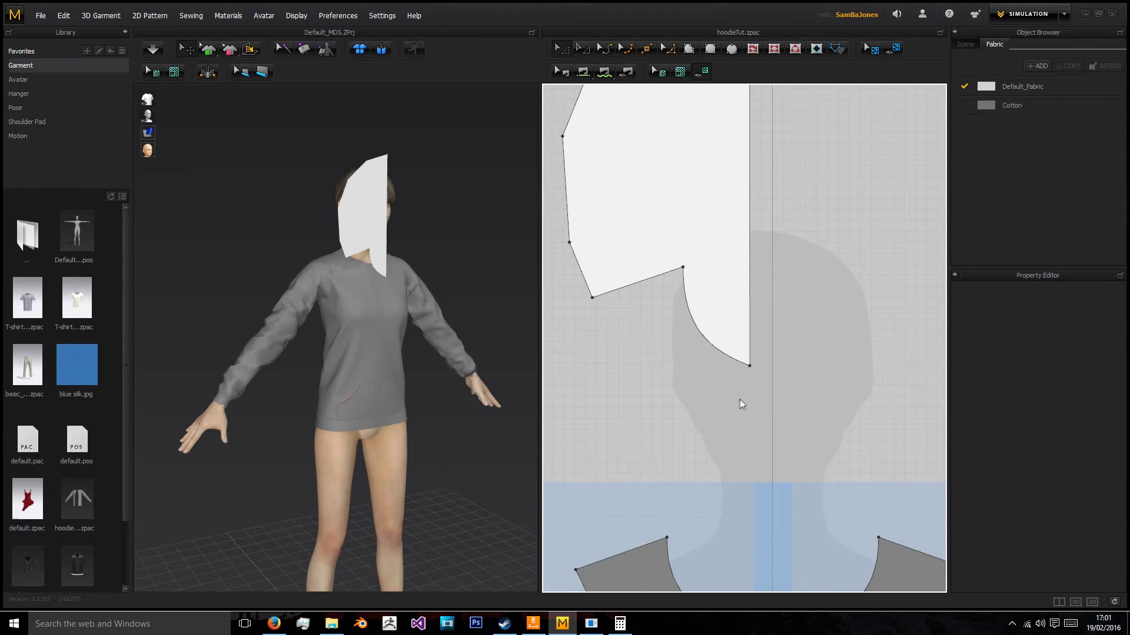
- Compare the length of the hood's curved neck edge with the front panel's neckline
{"action": "scroll", "coordinate": [740, 399], "scroll_direction": "down", "scroll_amount": 3}
{"action": "left_click", "coordinate": [723, 306]}
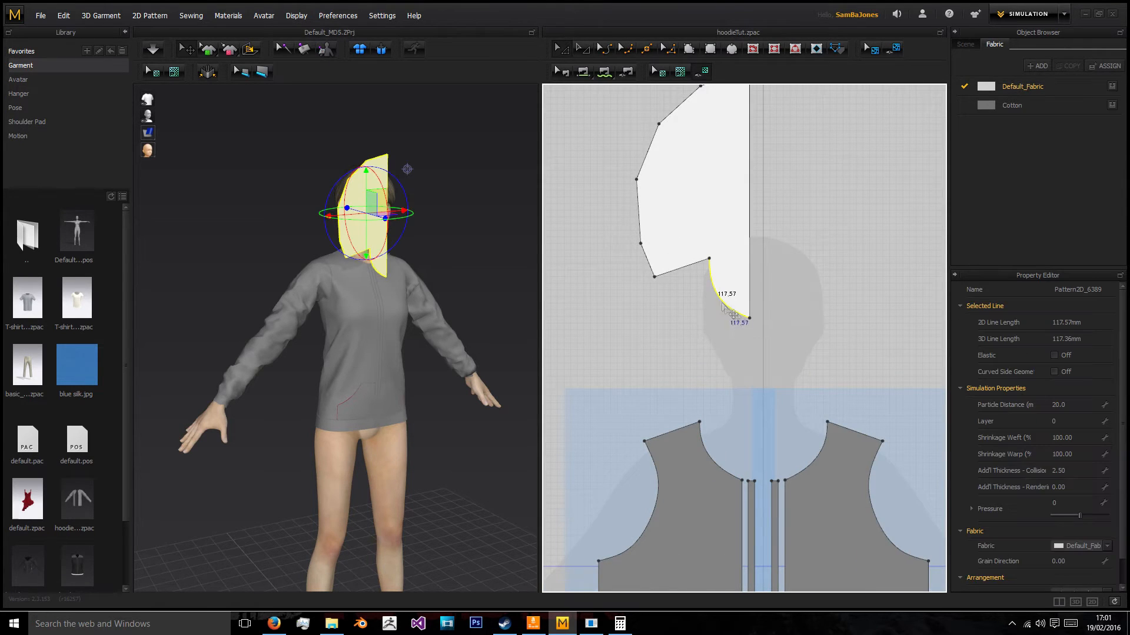
{"action": "left_click", "coordinate": [719, 442]}
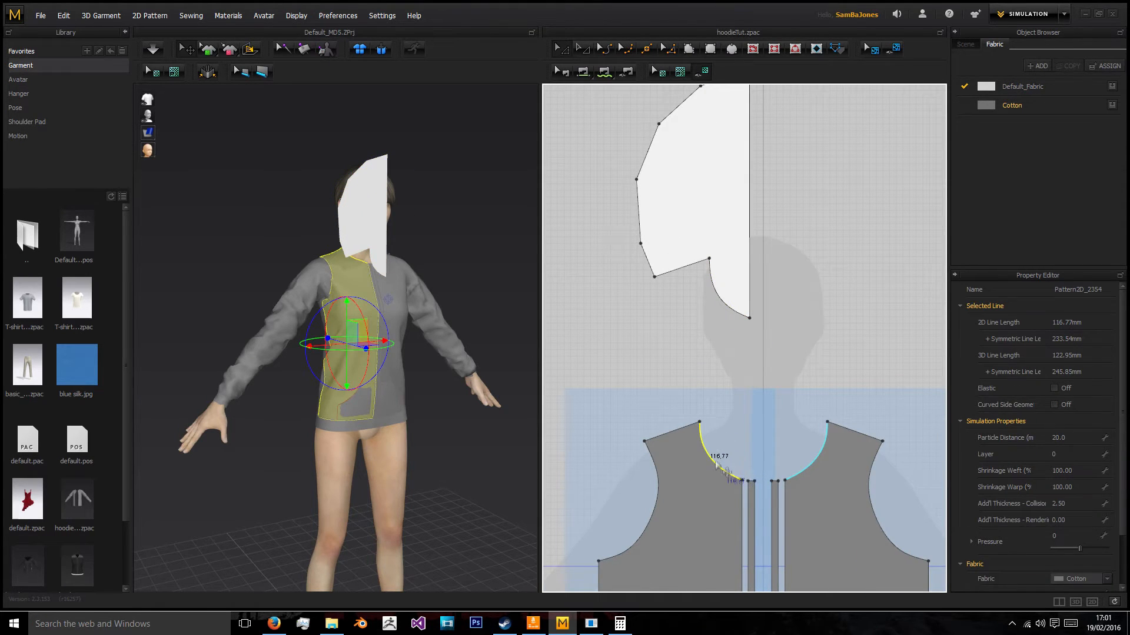
{"action": "left_click", "coordinate": [720, 416]}
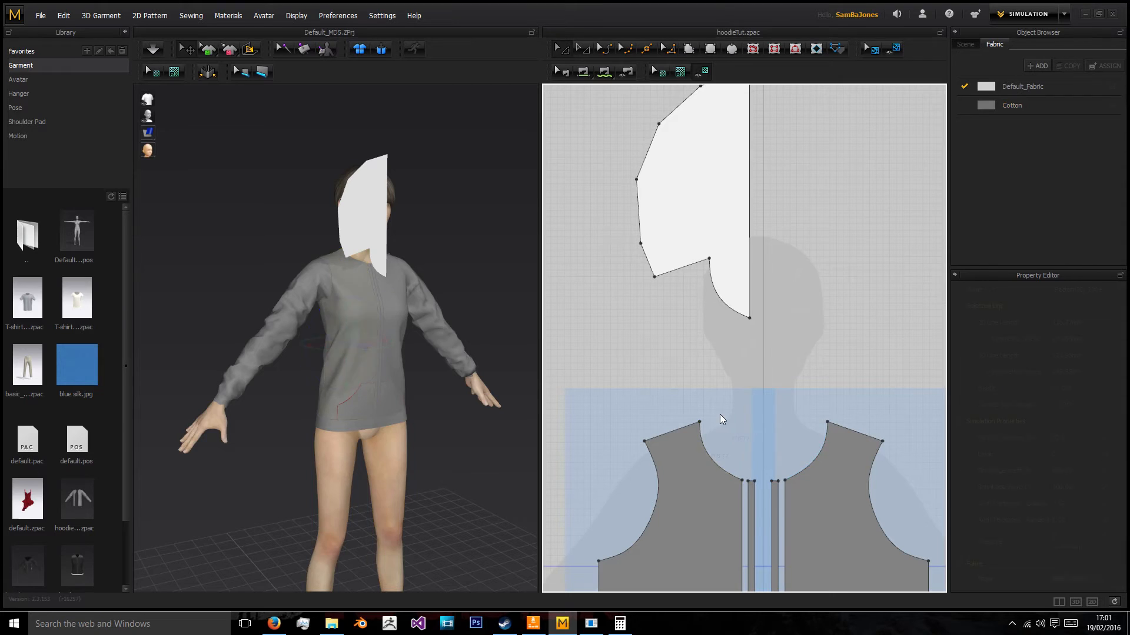
- Nudge the upper end point of the hood's neck curve to bring its length closer to the front neckline's
{"action": "scroll", "coordinate": [703, 265], "scroll_direction": "up", "scroll_amount": 3}
{"action": "left_click_drag", "start_coordinate": [715, 256], "coordinate": [716, 257]}
{"action": "right_click", "coordinate": [716, 259]}
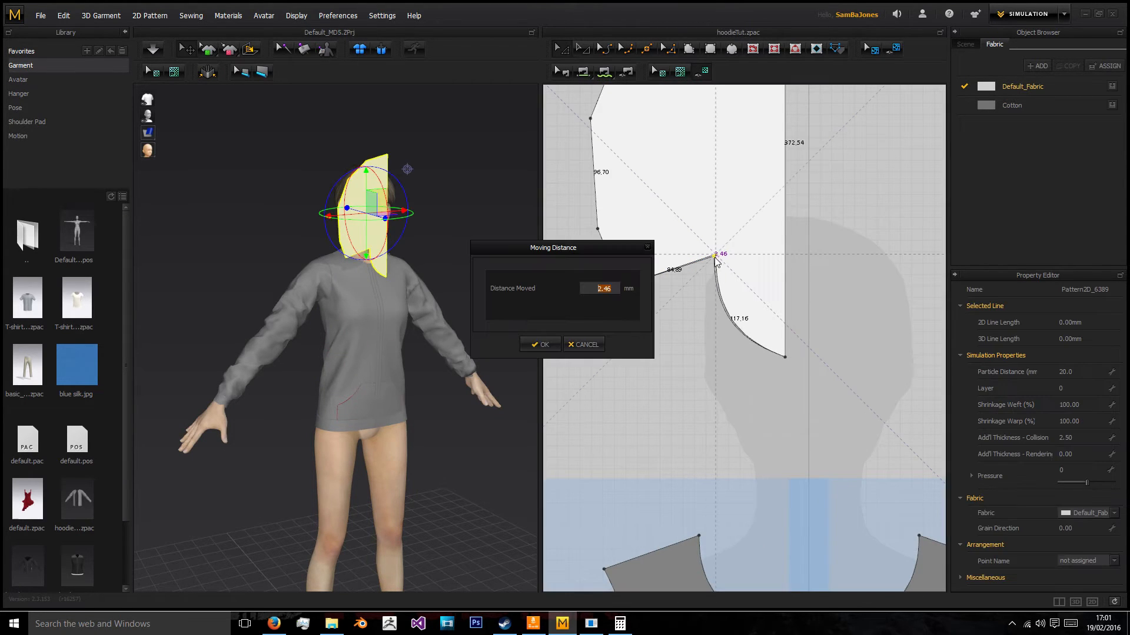
{"action": "left_click", "coordinate": [542, 345]}
{"action": "left_click", "coordinate": [723, 318]}
{"action": "left_click", "coordinate": [693, 294]}
- Compare the length of the hood's short lower back edge with the back panel's neckline
{"action": "scroll", "coordinate": [704, 265], "scroll_direction": "down", "scroll_amount": 4}
{"action": "middle_click_drag", "start_coordinate": [704, 284], "coordinate": [653, 262]}
{"action": "left_click", "coordinate": [695, 272]}
{"action": "scroll", "coordinate": [653, 260], "scroll_direction": "down", "scroll_amount": 4}
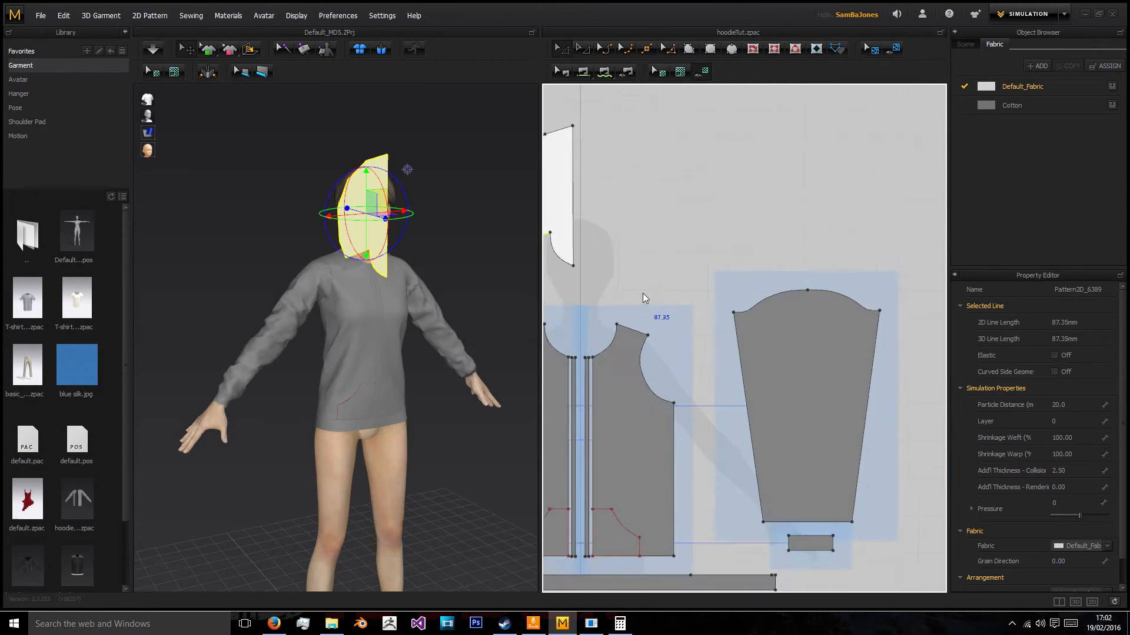
{"action": "middle_click_drag", "start_coordinate": [664, 238], "coordinate": [444, 229]}
{"action": "left_click", "coordinate": [881, 300]}
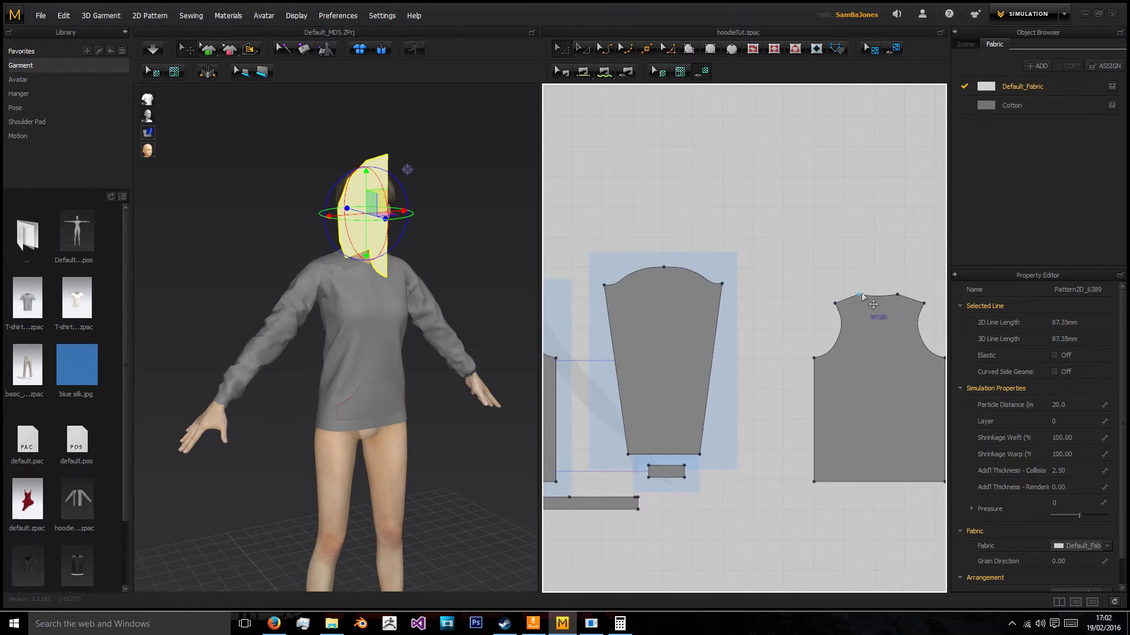
- Move the hood's lower back corner inward by 23.1 mm to shorten the lower back edge
{"action": "middle_click_drag", "start_coordinate": [730, 248], "coordinate": [855, 273]}
{"action": "scroll", "coordinate": [565, 248], "scroll_direction": "up", "scroll_amount": 6}
{"action": "middle_click_drag", "start_coordinate": [565, 248], "coordinate": [659, 320]}
{"action": "left_click_drag", "start_coordinate": [658, 320], "coordinate": [670, 314]}
{"action": "right_click", "coordinate": [671, 315]}
{"action": "type", "text": "23.1"}
{"action": "left_click", "coordinate": [582, 344]}
- Shift the hood's lowest outer point inward and convert the four points along the outer edge to curve points for a smooth outline
{"action": "scroll", "coordinate": [732, 359], "scroll_direction": "down", "scroll_amount": 3}
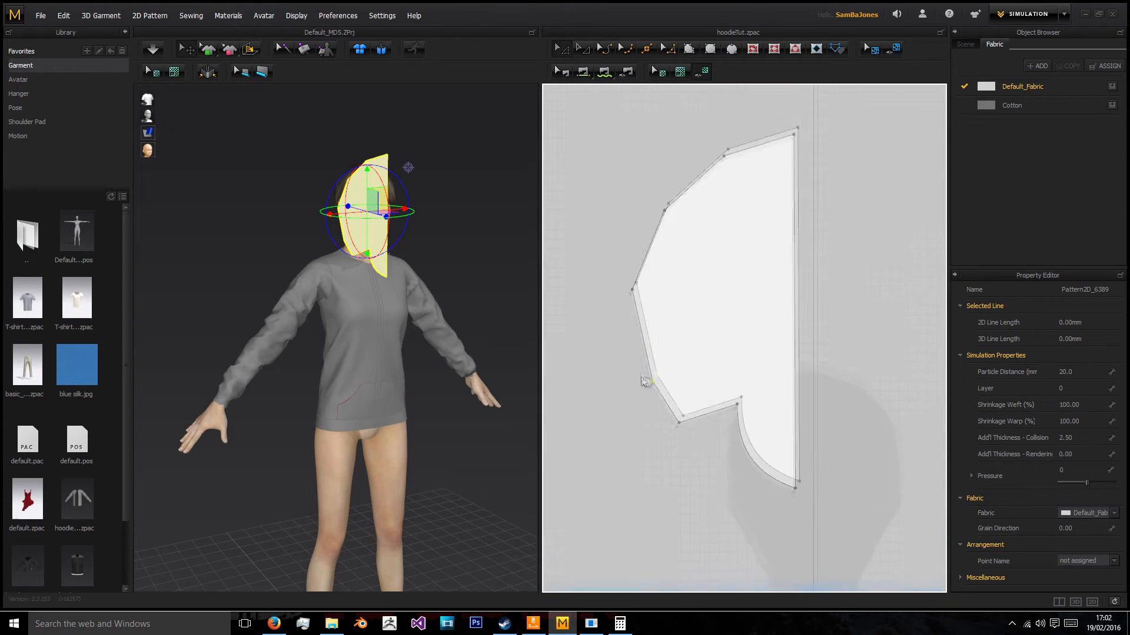
{"action": "left_click", "coordinate": [625, 280]}
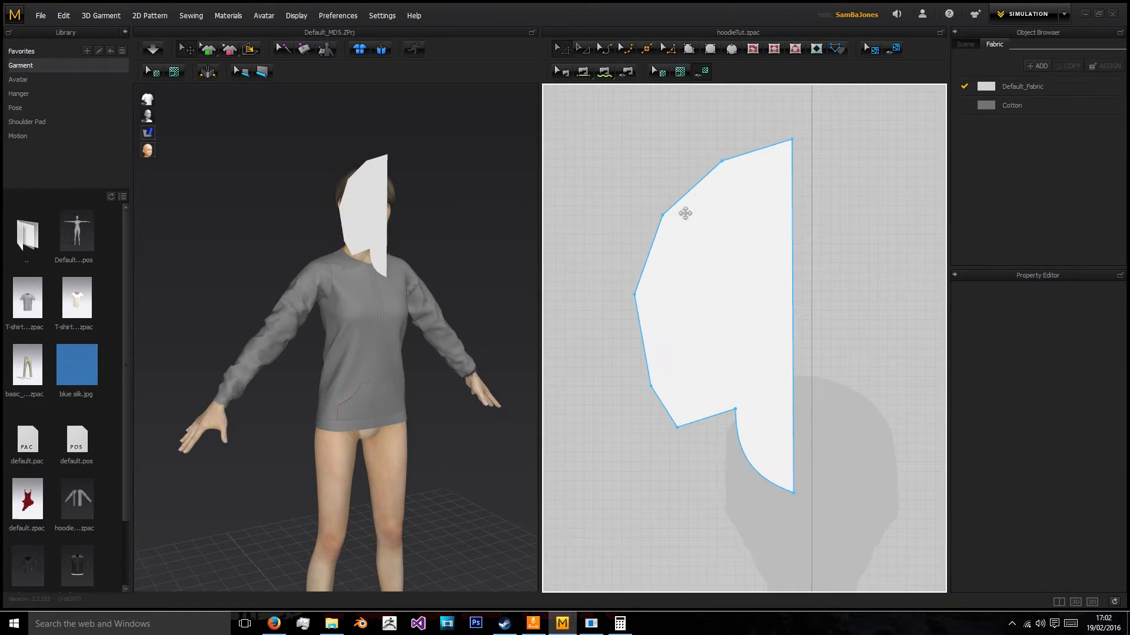
{"action": "right_click", "coordinate": [652, 393]}
{"action": "left_click", "coordinate": [688, 412]}
{"action": "right_click", "coordinate": [639, 303]}
{"action": "left_click", "coordinate": [676, 322]}
{"action": "right_click", "coordinate": [663, 219]}
{"action": "left_click", "coordinate": [700, 239]}
{"action": "right_click", "coordinate": [727, 166]}
{"action": "left_click", "coordinate": [765, 186]}
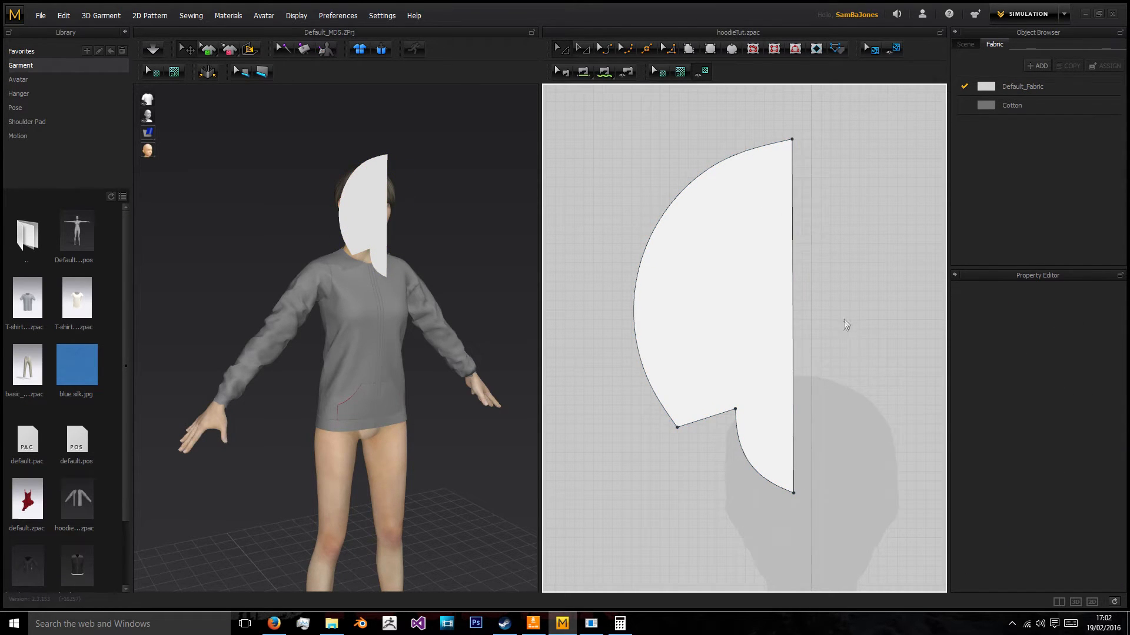
- Move the hood piece in the 3D view so it sits beside the back of the avatar's head
{"action": "mouse_move", "coordinate": [496, 316]}
{"action": "right_mouse_down"}
{"action": "mouse_move", "coordinate": [449, 271]}
{"action": "mouse_move", "coordinate": [489, 301]}
{"action": "right_mouse_up"}
{"action": "left_click", "coordinate": [430, 259]}
{"action": "left_click_drag", "start_coordinate": [480, 340], "coordinate": [358, 380]}
{"action": "right_click_drag", "start_coordinate": [400, 356], "coordinate": [471, 311]}
- Sew the hood's curved neck edge to the neckline of the front panel directly below it
{"action": "scroll", "coordinate": [801, 341], "scroll_direction": "down", "scroll_amount": 5}
{"action": "middle_click_drag", "start_coordinate": [731, 338], "coordinate": [714, 208]}
{"action": "left_click", "coordinate": [583, 71]}
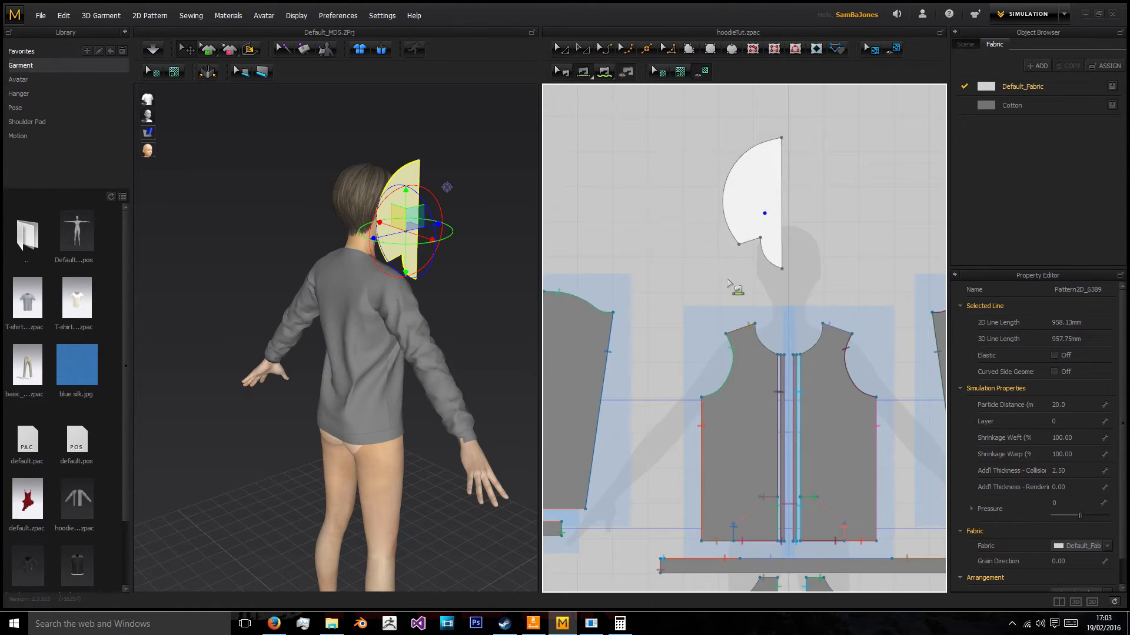
{"action": "scroll", "coordinate": [733, 277], "scroll_direction": "up", "scroll_amount": 4}
{"action": "left_click", "coordinate": [773, 380]}
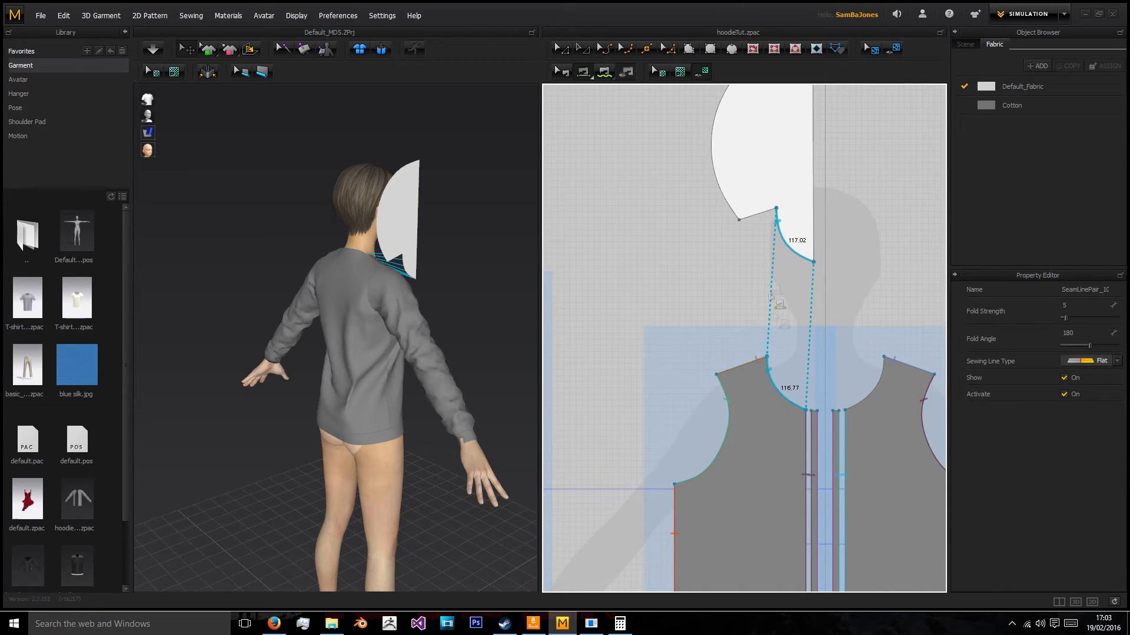
- Split the back panel's neckline into two equal lines with a uniform split
{"action": "scroll", "coordinate": [756, 220], "scroll_direction": "down", "scroll_amount": 5}
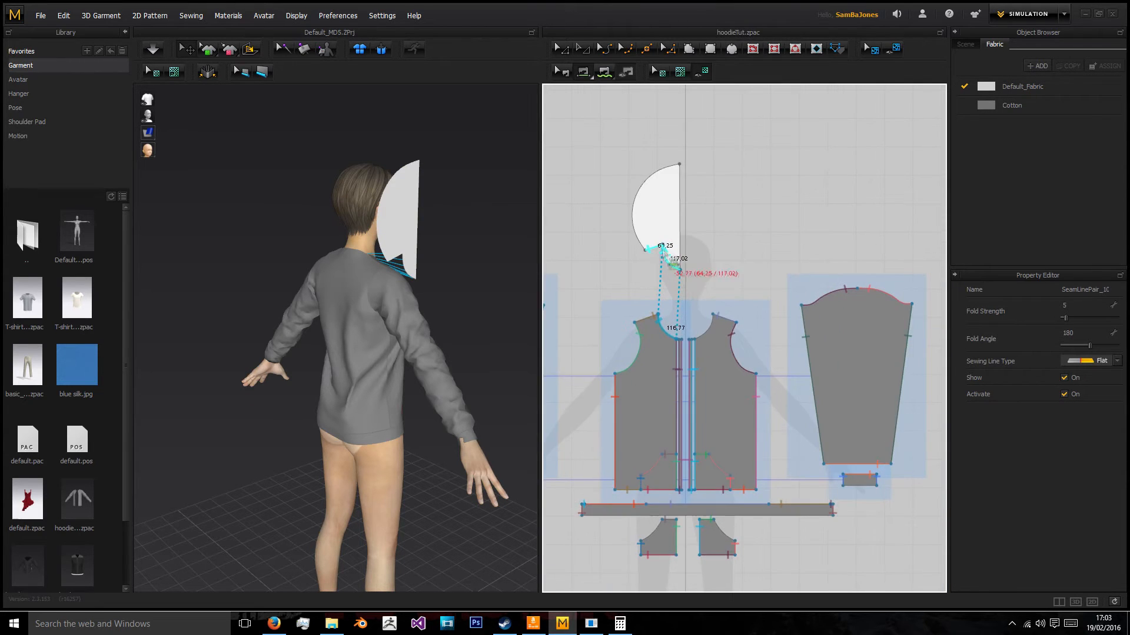
{"action": "middle_click_drag", "start_coordinate": [892, 294], "coordinate": [616, 257]}
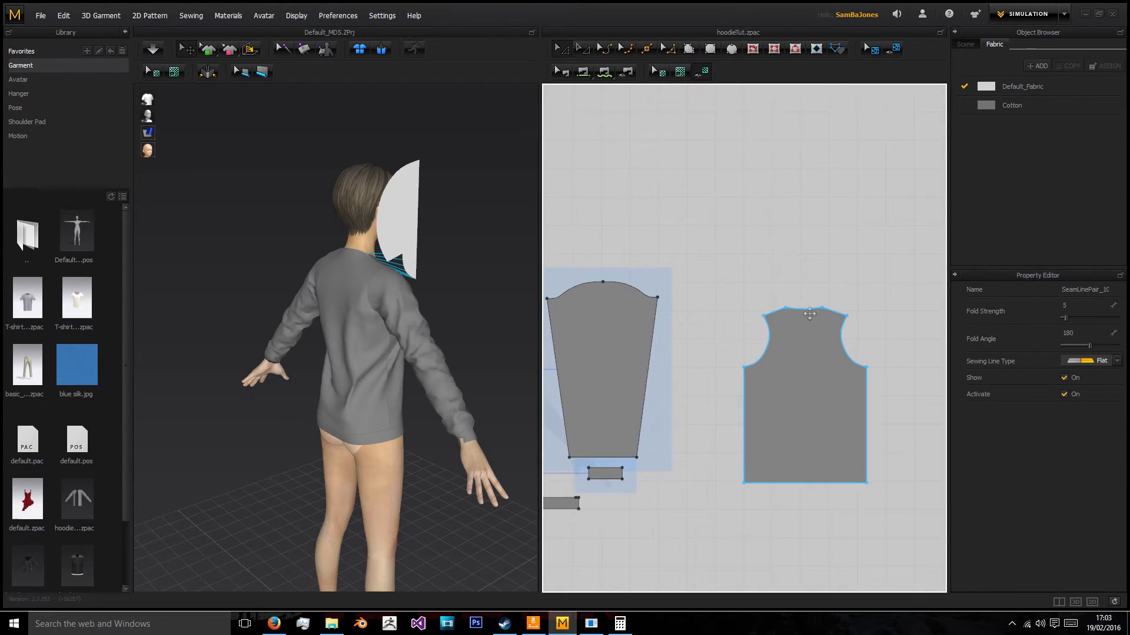
{"action": "left_click", "coordinate": [804, 310]}
{"action": "right_click", "coordinate": [803, 315]}
{"action": "left_click", "coordinate": [813, 336]}
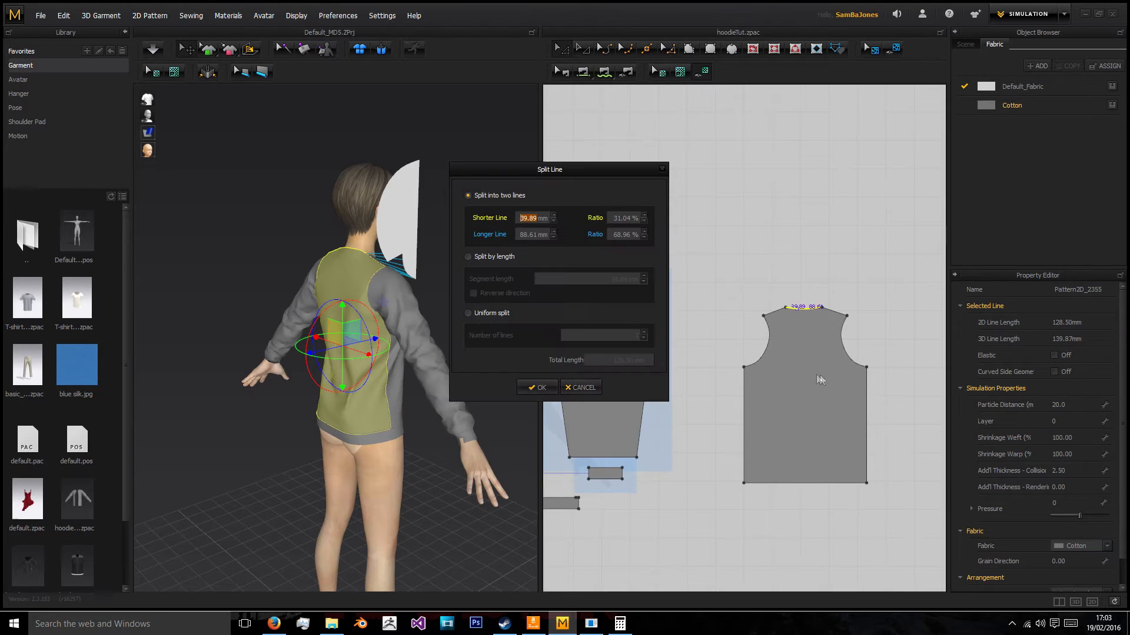
{"action": "left_click", "coordinate": [488, 313]}
{"action": "left_click", "coordinate": [540, 387]}
{"action": "left_click", "coordinate": [788, 279]}
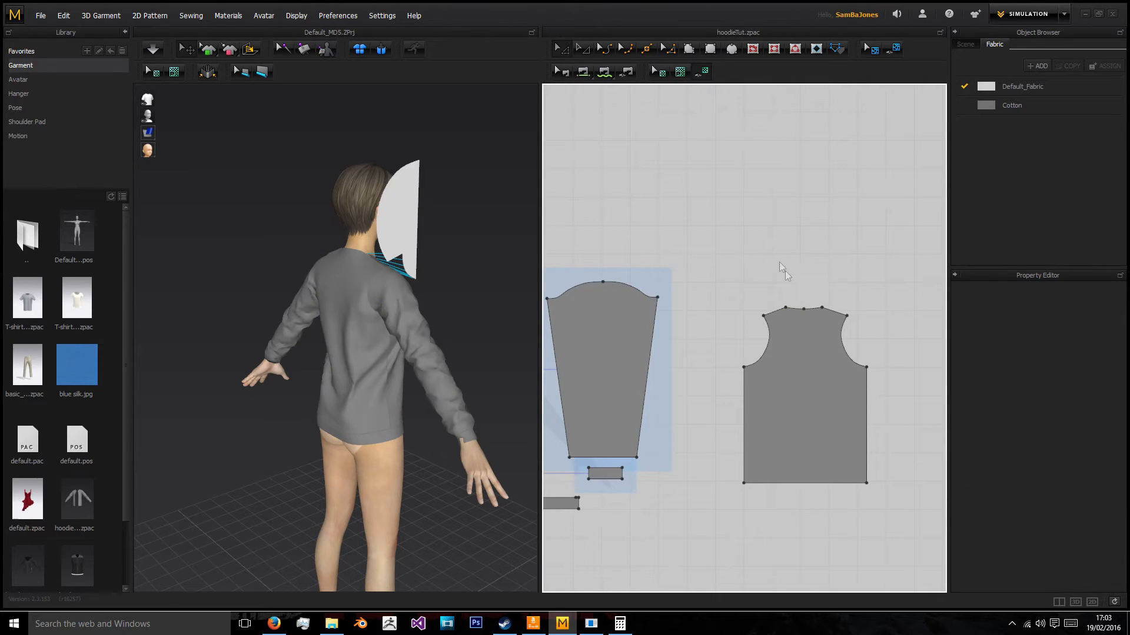
- Sew the hood's short lower back edge to the matching half of the back panel's neckline
{"action": "left_click", "coordinate": [585, 78]}
{"action": "scroll", "coordinate": [755, 271], "scroll_direction": "down", "scroll_amount": 2}
{"action": "middle_click_drag", "start_coordinate": [647, 283], "coordinate": [777, 243]}
{"action": "scroll", "coordinate": [778, 243], "scroll_direction": "down", "scroll_amount": 2}
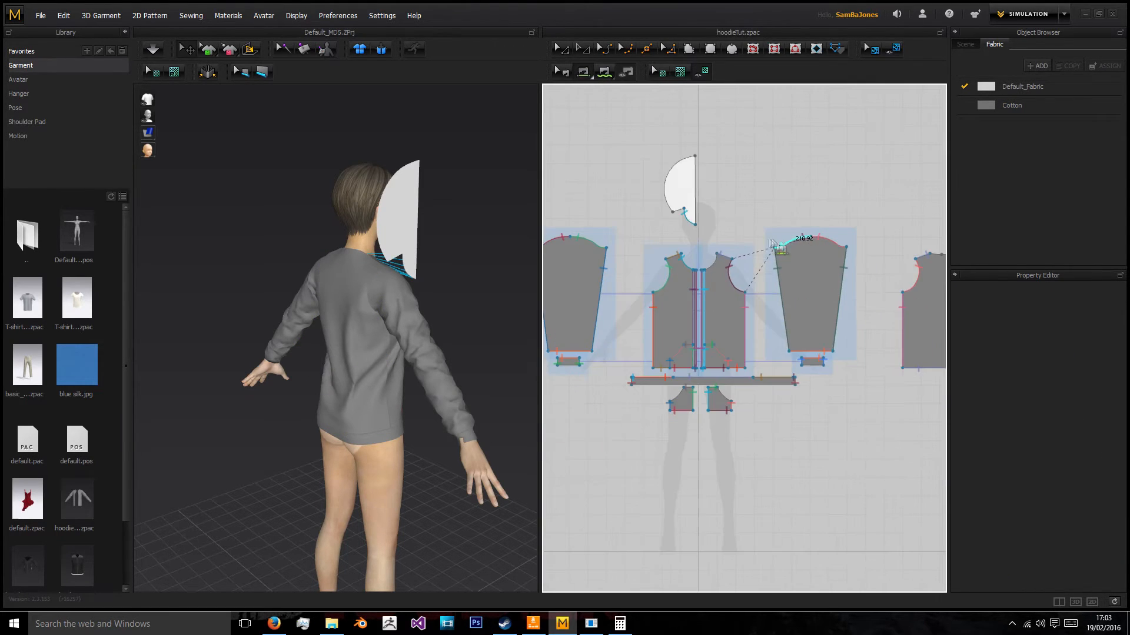
{"action": "middle_click_drag", "start_coordinate": [704, 259], "coordinate": [643, 259]}
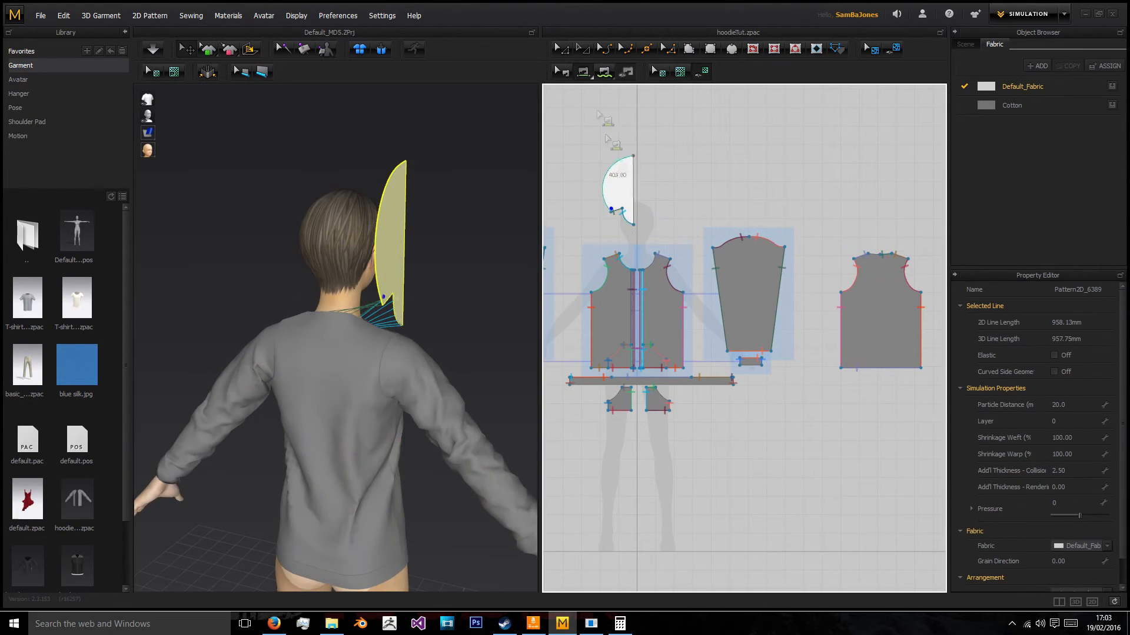
- Move the half-hood piece sideways in the pattern layout, clear of the centre line
{"action": "left_click", "coordinate": [562, 49]}
{"action": "left_click", "coordinate": [623, 195]}
{"action": "scroll", "coordinate": [623, 195], "scroll_direction": "down", "scroll_amount": 2}
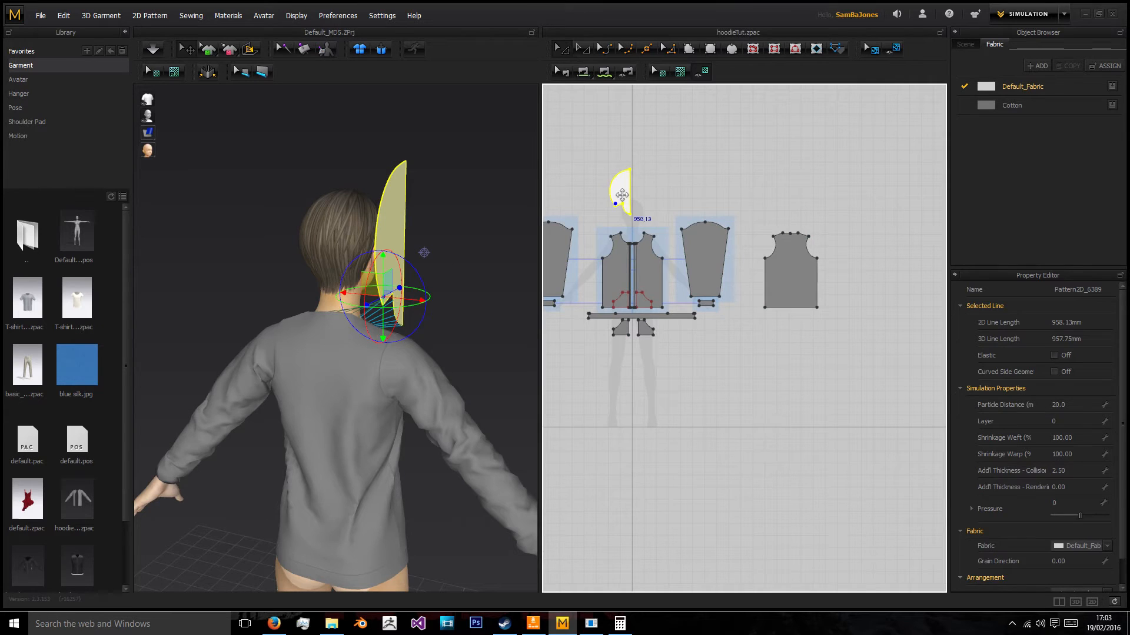
{"action": "left_click_drag", "start_coordinate": [605, 195], "coordinate": [605, 195]}
- Paste a mirrored copy of the half-hood beside the original and place it on the opposite side of the avatar's head
{"action": "key", "text": "ctrl+c"}
{"action": "key", "text": "ctrl+v"}
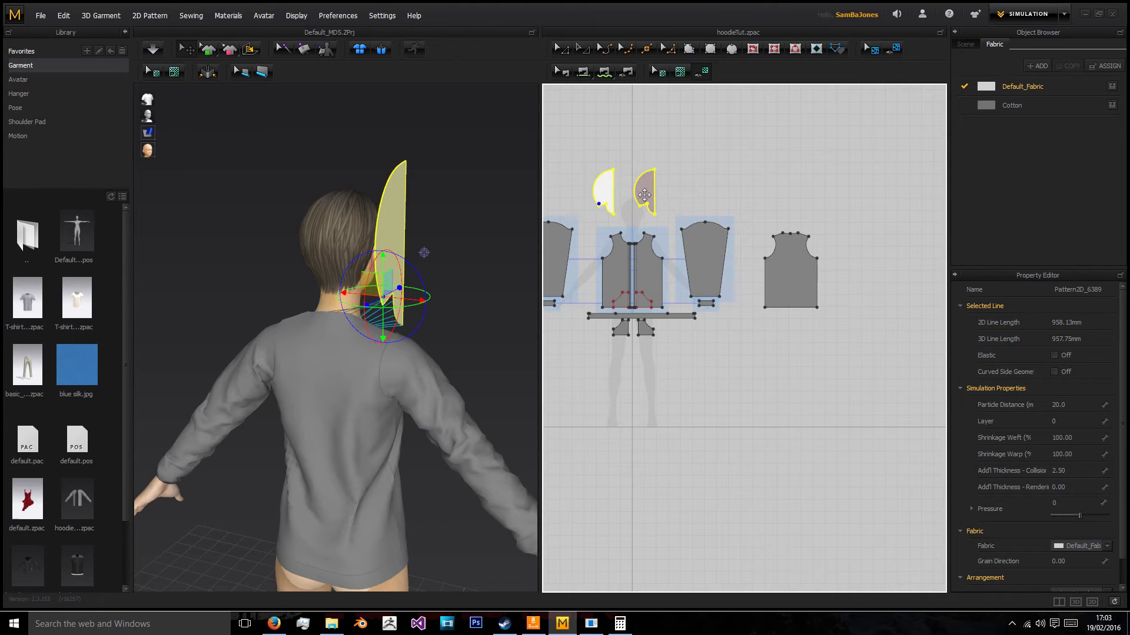
{"action": "left_click", "coordinate": [652, 195]}
{"action": "key", "text": "Delete"}
{"action": "right_click", "coordinate": [640, 190]}
{"action": "left_click", "coordinate": [682, 220]}
{"action": "left_click", "coordinate": [649, 195]}
{"action": "left_click", "coordinate": [321, 195]}
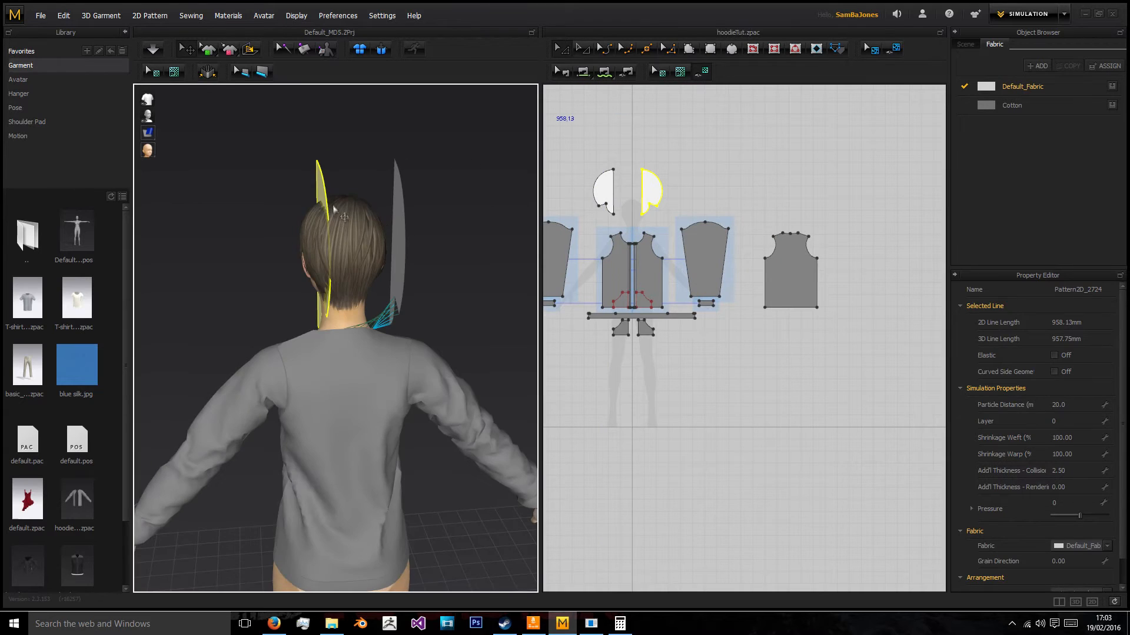
{"action": "left_click_drag", "start_coordinate": [347, 198], "coordinate": [325, 205]}
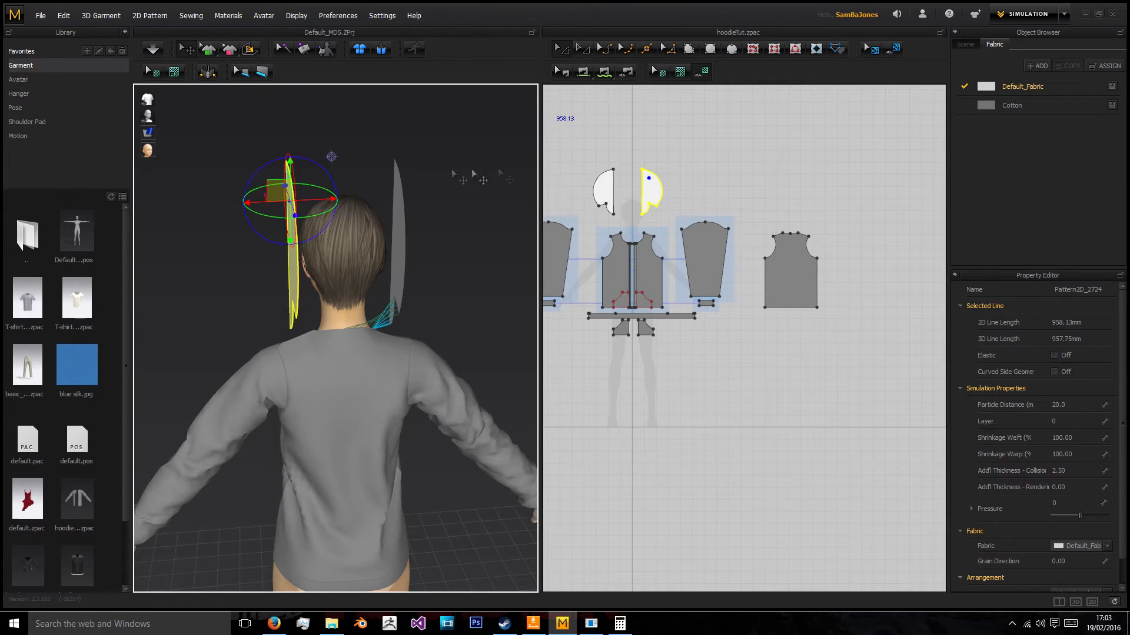
- Sew the copied hood half's curved neck edge to the front neckline and its short lower edge to the back neckline
{"action": "left_click", "coordinate": [604, 71]}
{"action": "scroll", "coordinate": [633, 230], "scroll_direction": "up", "scroll_amount": 5}
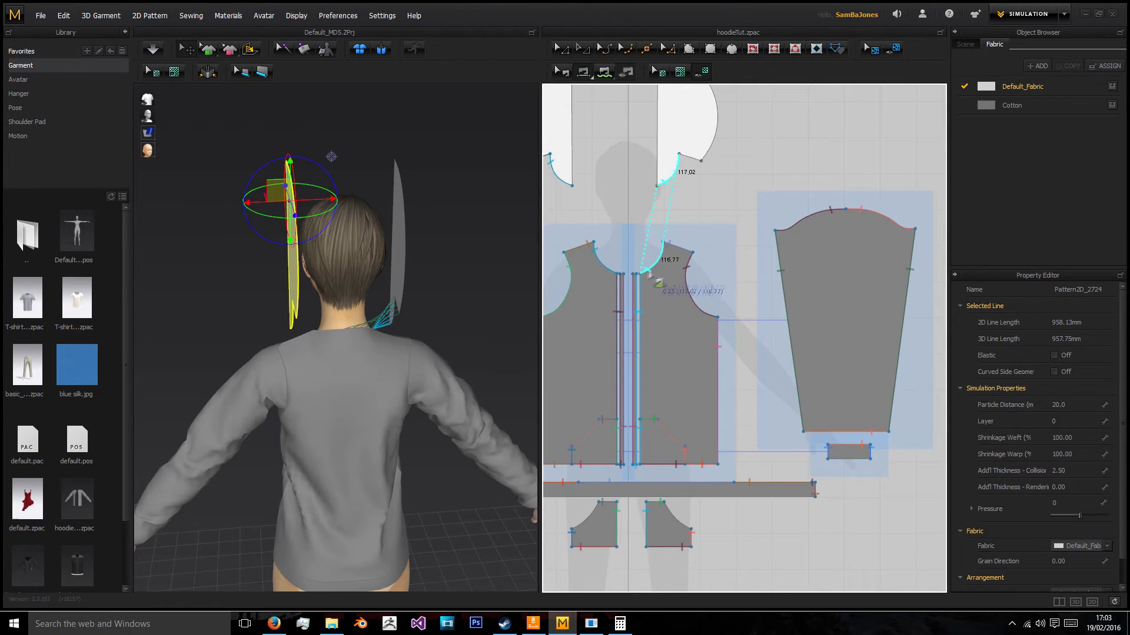
{"action": "left_click", "coordinate": [673, 212]}
{"action": "scroll", "coordinate": [712, 203], "scroll_direction": "down", "scroll_amount": 3}
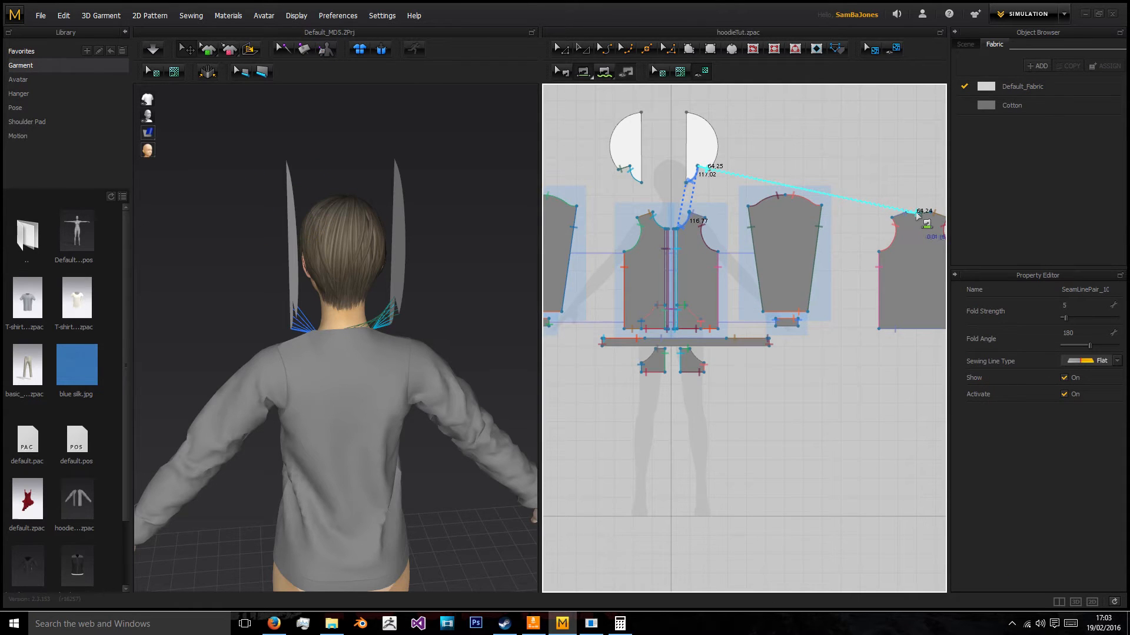
{"action": "left_click", "coordinate": [918, 216]}
- Sew the outer curved edges of the two hood halves together
{"action": "right_click_drag", "start_coordinate": [373, 240], "coordinate": [569, 182]}
{"action": "left_click", "coordinate": [608, 139]}
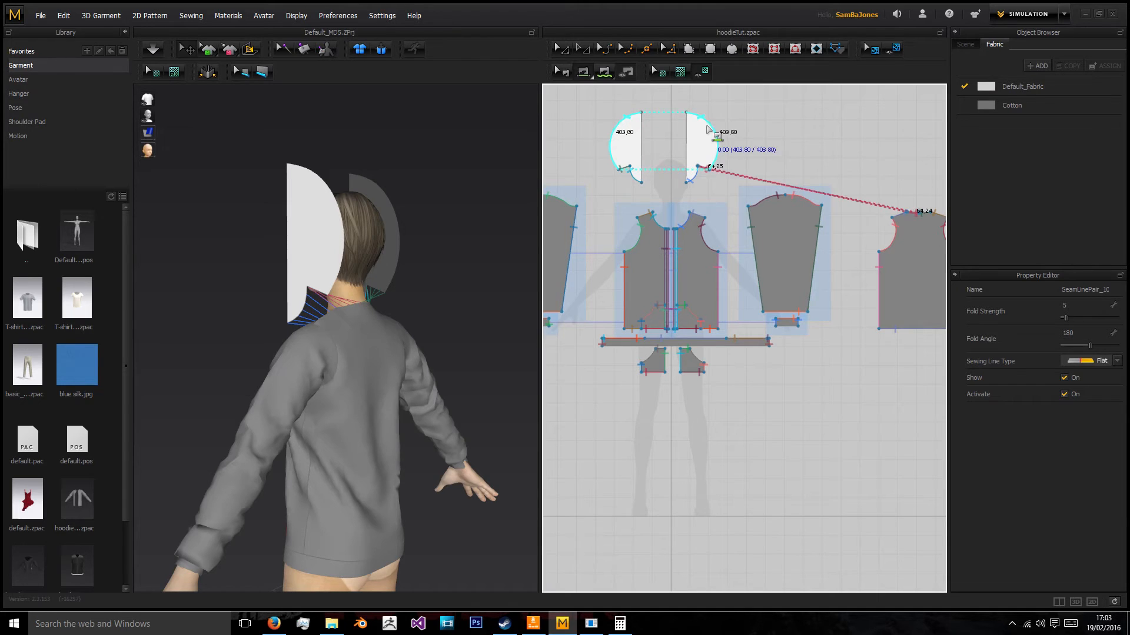
{"action": "left_click", "coordinate": [715, 138]}
- Simulate the garment and pull the hood down so it drapes evenly behind the avatar's neck
{"action": "left_click", "coordinate": [151, 49]}
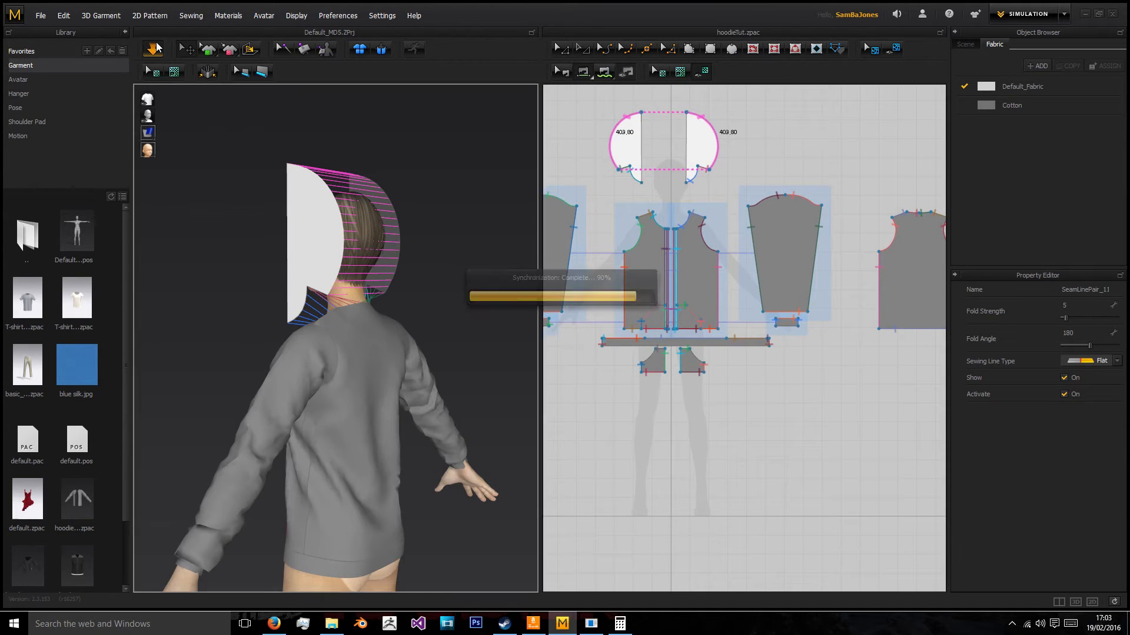
{"action": "right_click_drag", "start_coordinate": [228, 103], "coordinate": [432, 194]}
{"action": "left_click_drag", "start_coordinate": [353, 191], "coordinate": [428, 261]}
{"action": "right_click_drag", "start_coordinate": [428, 260], "coordinate": [353, 282]}
{"action": "left_click_drag", "start_coordinate": [357, 277], "coordinate": [378, 328]}
{"action": "right_click_drag", "start_coordinate": [378, 329], "coordinate": [449, 340]}
{"action": "left_click_drag", "start_coordinate": [425, 331], "coordinate": [425, 306]}
{"action": "right_click_drag", "start_coordinate": [428, 320], "coordinate": [277, 347]}
{"action": "scroll", "coordinate": [443, 318], "scroll_direction": "down", "scroll_amount": 3}
{"action": "scroll", "coordinate": [282, 341], "scroll_direction": "down", "scroll_amount": 2}
{"action": "scroll", "coordinate": [329, 341], "scroll_direction": "up", "scroll_amount": 6}
{"action": "left_click_drag", "start_coordinate": [273, 356], "coordinate": [254, 415]}
{"action": "right_click_drag", "start_coordinate": [406, 261], "coordinate": [512, 312]}
{"action": "left_click_drag", "start_coordinate": [406, 338], "coordinate": [365, 373]}
{"action": "right_click_drag", "start_coordinate": [364, 374], "coordinate": [235, 298]}
{"action": "left_click", "coordinate": [234, 298]}
{"action": "left_click_drag", "start_coordinate": [305, 328], "coordinate": [253, 376]}
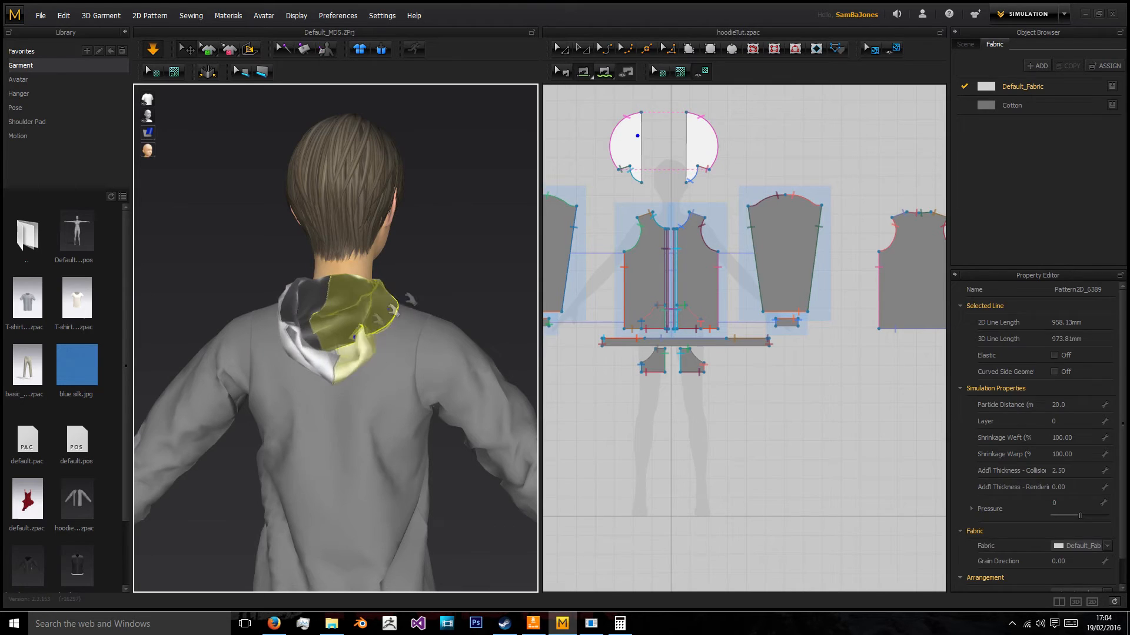
{"action": "left_click_drag", "start_coordinate": [393, 309], "coordinate": [426, 279]}
- Raise the top inner corner points of both hood halves by about 25 mm
{"action": "scroll", "coordinate": [638, 121], "scroll_direction": "up", "scroll_amount": 5}
{"action": "middle_click_drag", "start_coordinate": [645, 160], "coordinate": [645, 208]}
{"action": "left_click", "coordinate": [560, 49]}
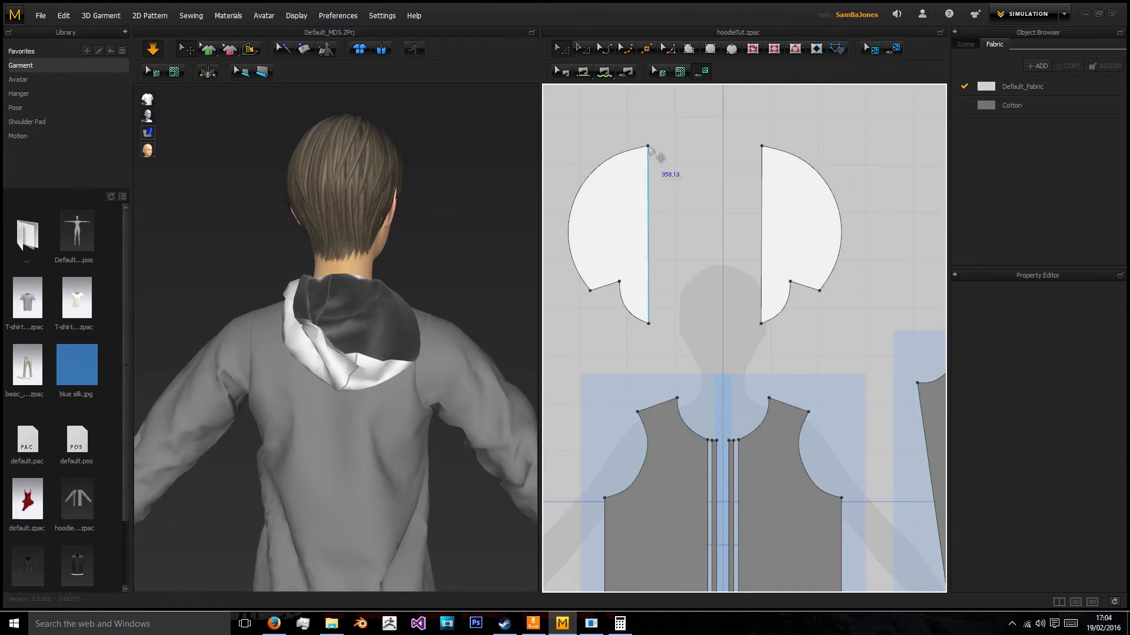
{"action": "left_click", "coordinate": [649, 147]}
{"action": "left_click_drag", "start_coordinate": [767, 151], "coordinate": [765, 139]}
{"action": "right_click", "coordinate": [765, 138]}
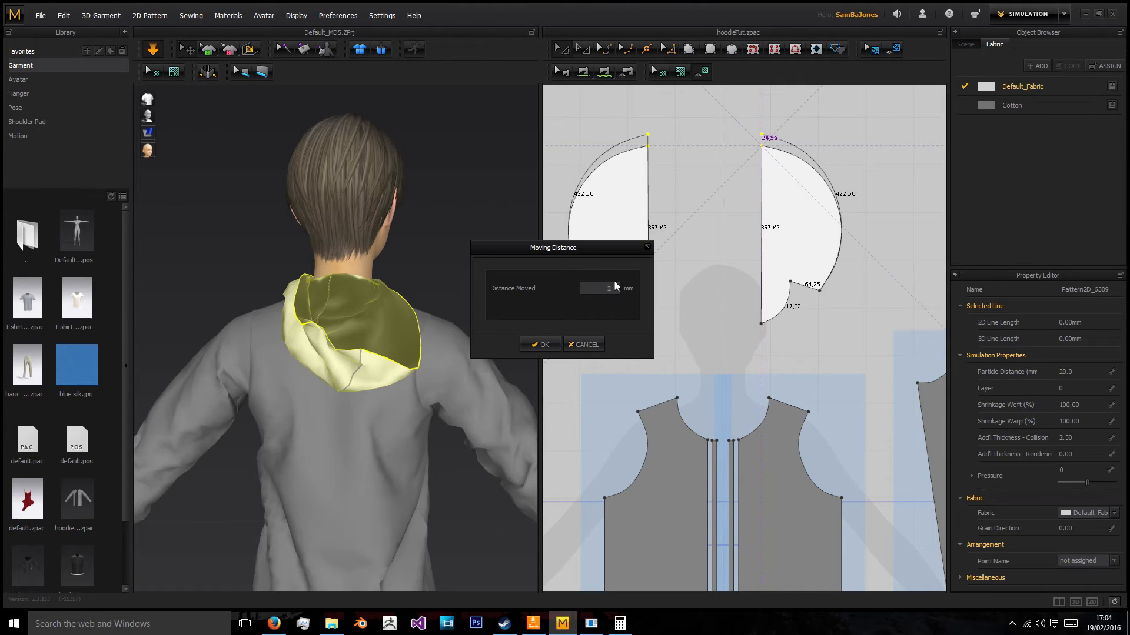
{"action": "left_click", "coordinate": [540, 345]}
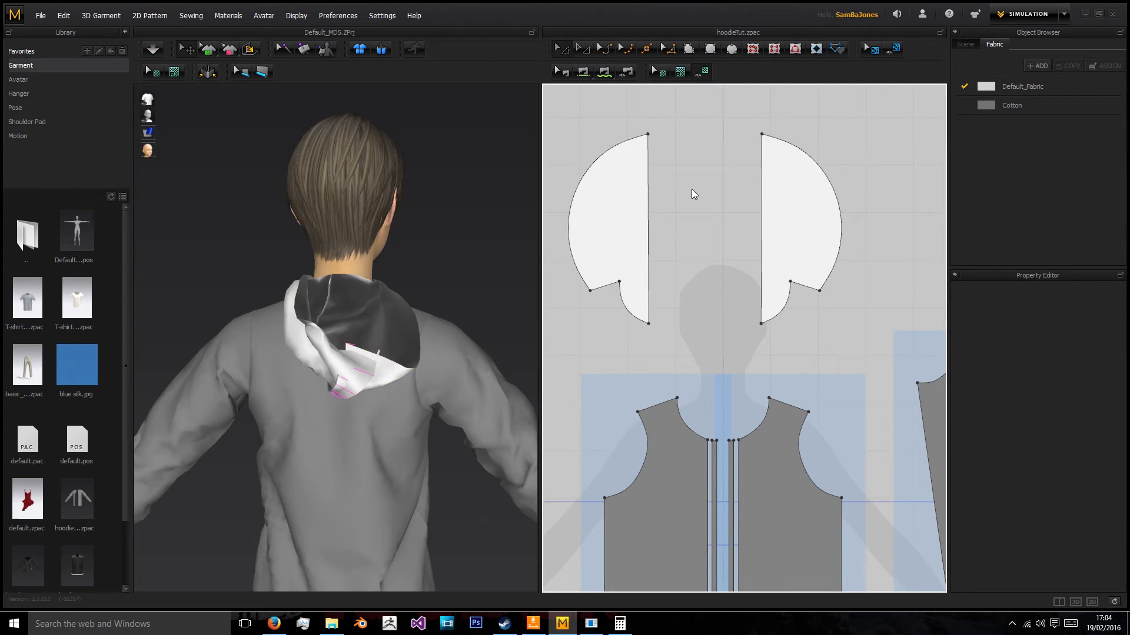
- Simulate the reshaped garment and pull the hood up over the avatar's head
{"action": "right_click_drag", "start_coordinate": [365, 270], "coordinate": [453, 256]}
{"action": "left_click", "coordinate": [159, 50]}
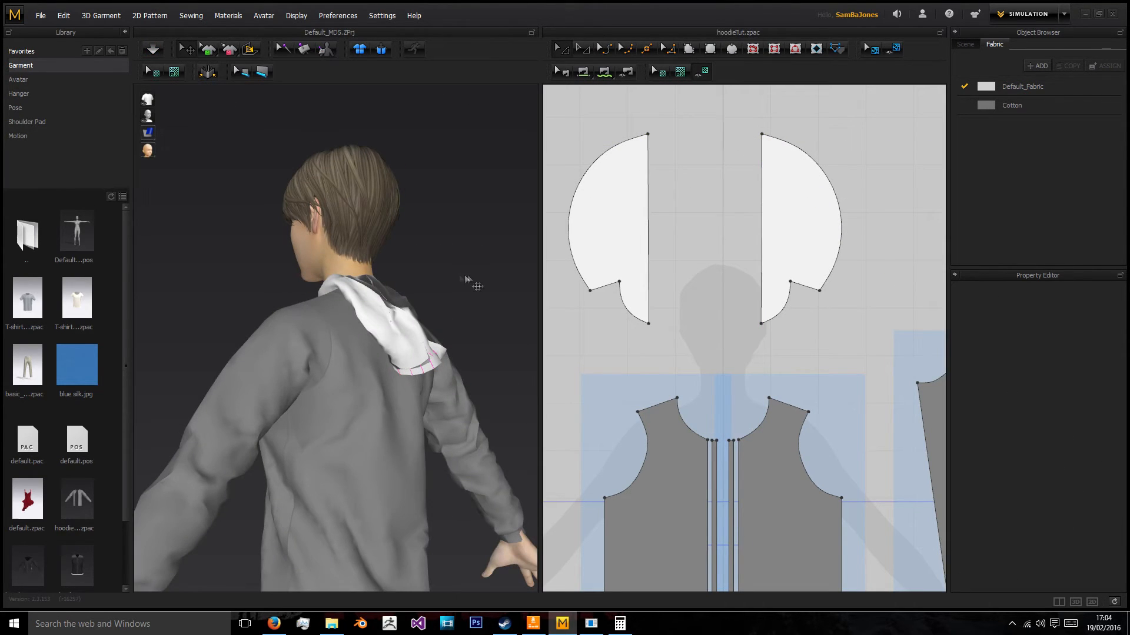
{"action": "right_click_drag", "start_coordinate": [450, 329], "coordinate": [246, 361]}
{"action": "left_click_drag", "start_coordinate": [246, 325], "coordinate": [243, 254]}
{"action": "left_click_drag", "start_coordinate": [230, 356], "coordinate": [310, 133]}
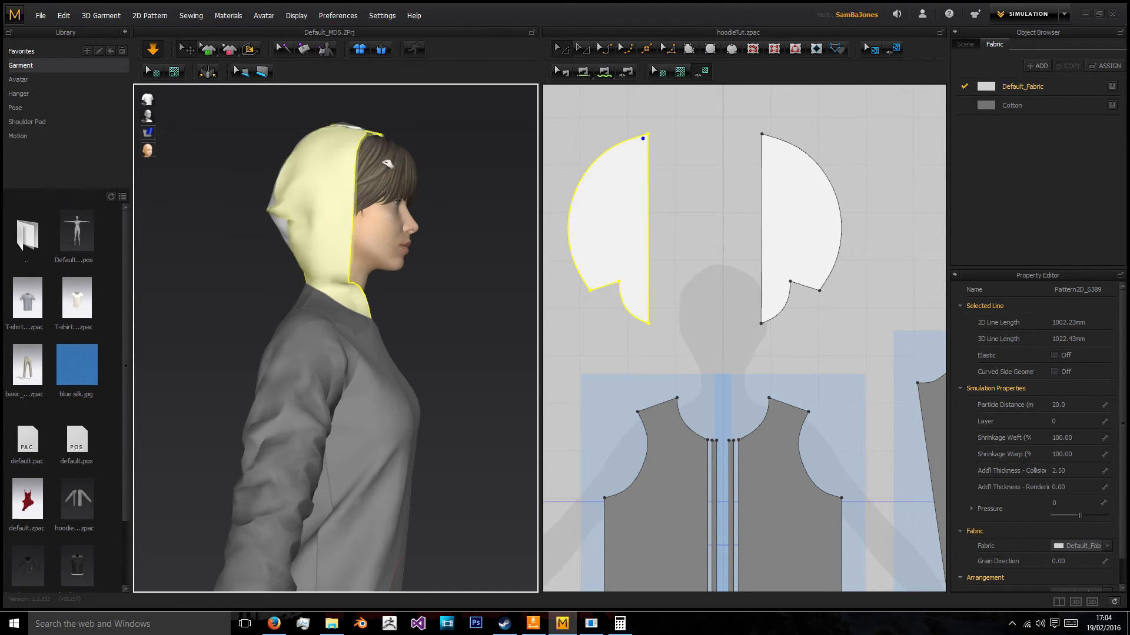
{"action": "left_click", "coordinate": [446, 199]}
{"action": "right_click_drag", "start_coordinate": [446, 199], "coordinate": [352, 236]}
{"action": "left_click", "coordinate": [351, 236]}
{"action": "left_click_drag", "start_coordinate": [352, 235], "coordinate": [263, 246]}
{"action": "left_click", "coordinate": [262, 247]}
{"action": "right_click_drag", "start_coordinate": [357, 258], "coordinate": [286, 274]}
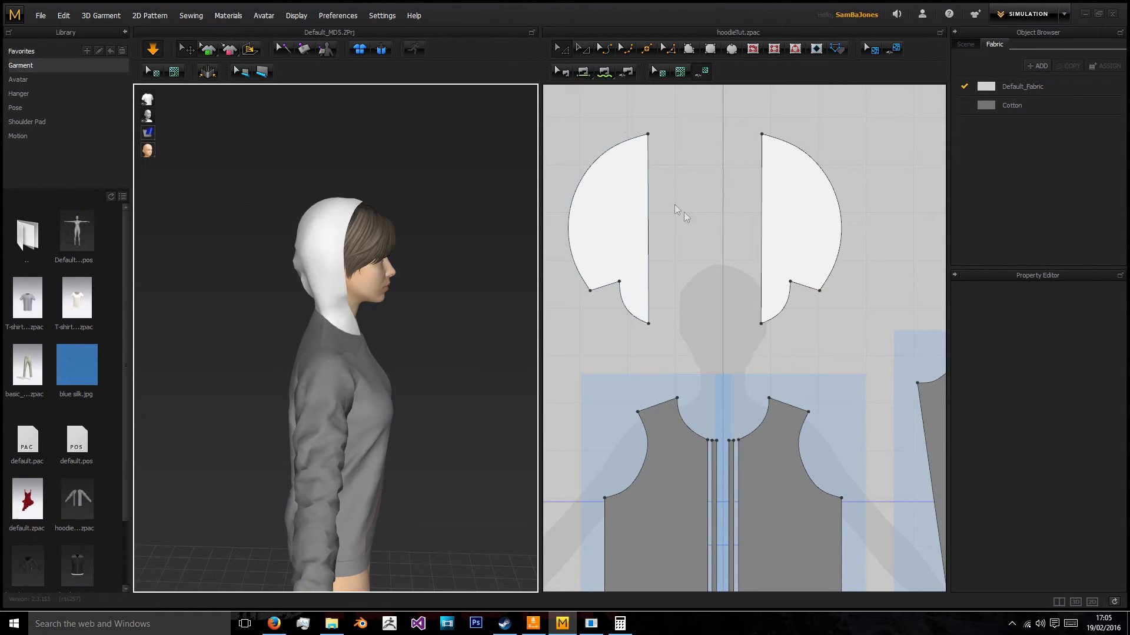
- Delete the mirrored half-hood copy, keeping the original half
{"action": "right_click_drag", "start_coordinate": [731, 232], "coordinate": [700, 224]}
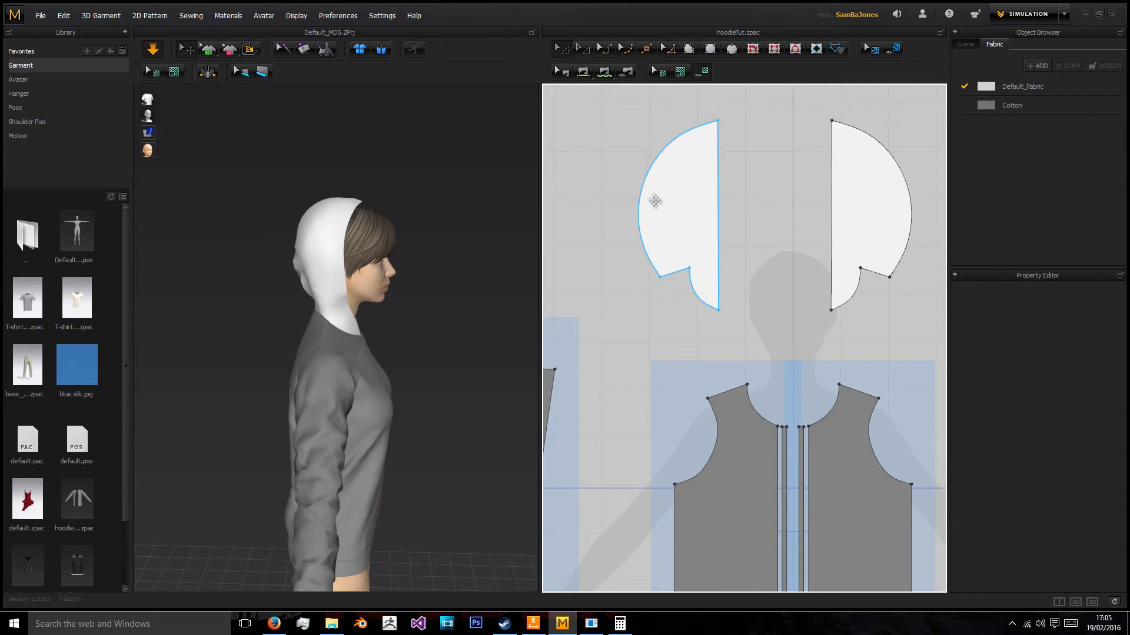
{"action": "key", "text": "c"}
{"action": "left_click", "coordinate": [561, 50]}
{"action": "left_click", "coordinate": [867, 185]}
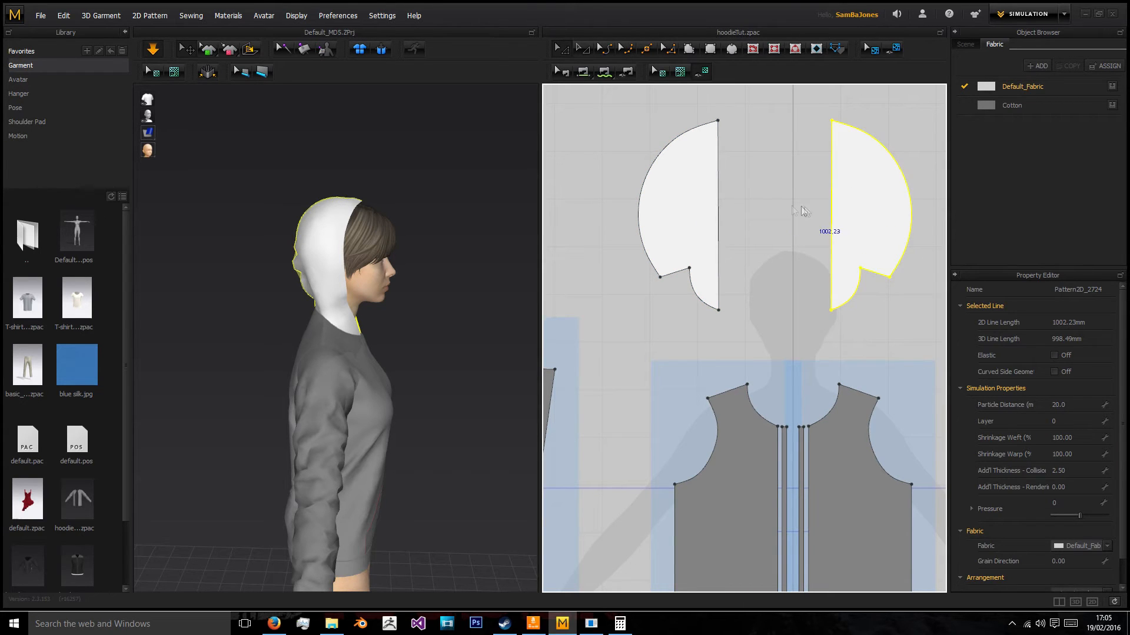
{"action": "key", "text": "Delete"}
- Paste a linked symmetric copy of the original half-hood on the other side of the centre line
{"action": "left_click", "coordinate": [698, 200]}
{"action": "key", "text": "ctrl+c"}
{"action": "key", "text": "ctrl+v"}
{"action": "left_click", "coordinate": [765, 209]}
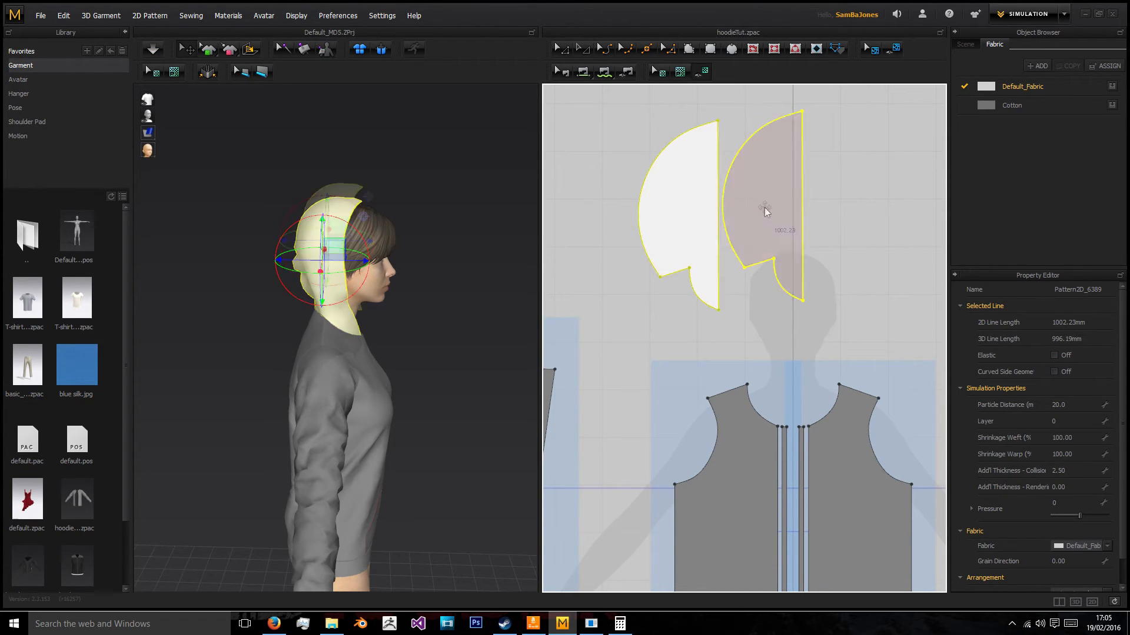
{"action": "key", "text": "ctrl+z"}
{"action": "right_click", "coordinate": [804, 220]}
{"action": "left_click", "coordinate": [852, 269]}
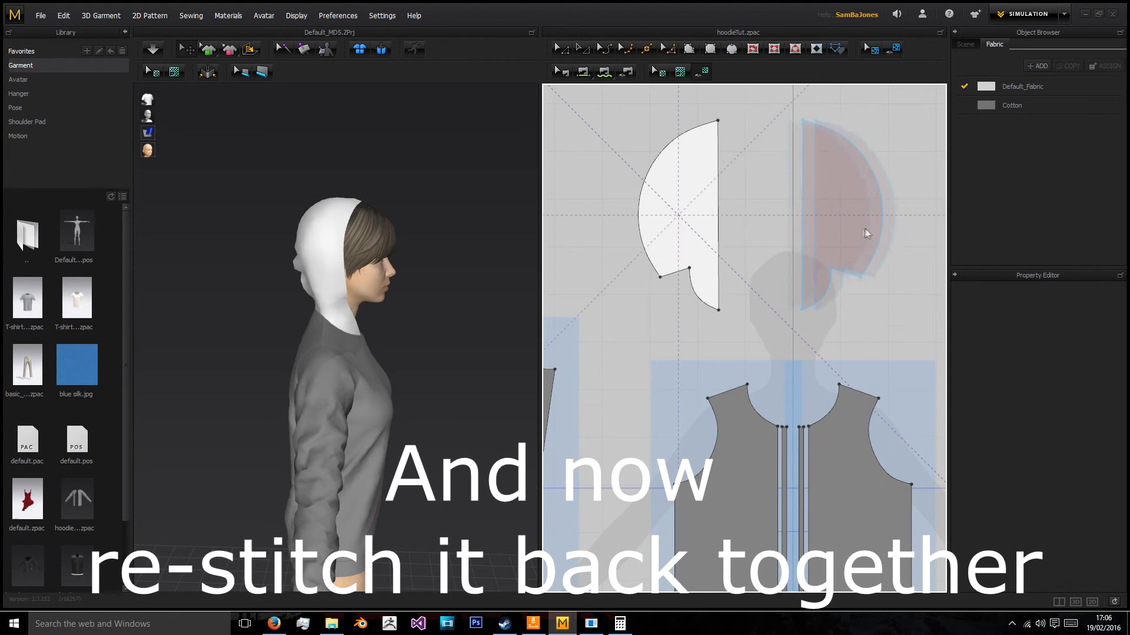
{"action": "left_click", "coordinate": [864, 234]}
- Bulge the outer back curve of the linked hood halves outward to about 469 mm long with Edit Curvature
{"action": "right_click_drag", "start_coordinate": [479, 245], "coordinate": [346, 262]}
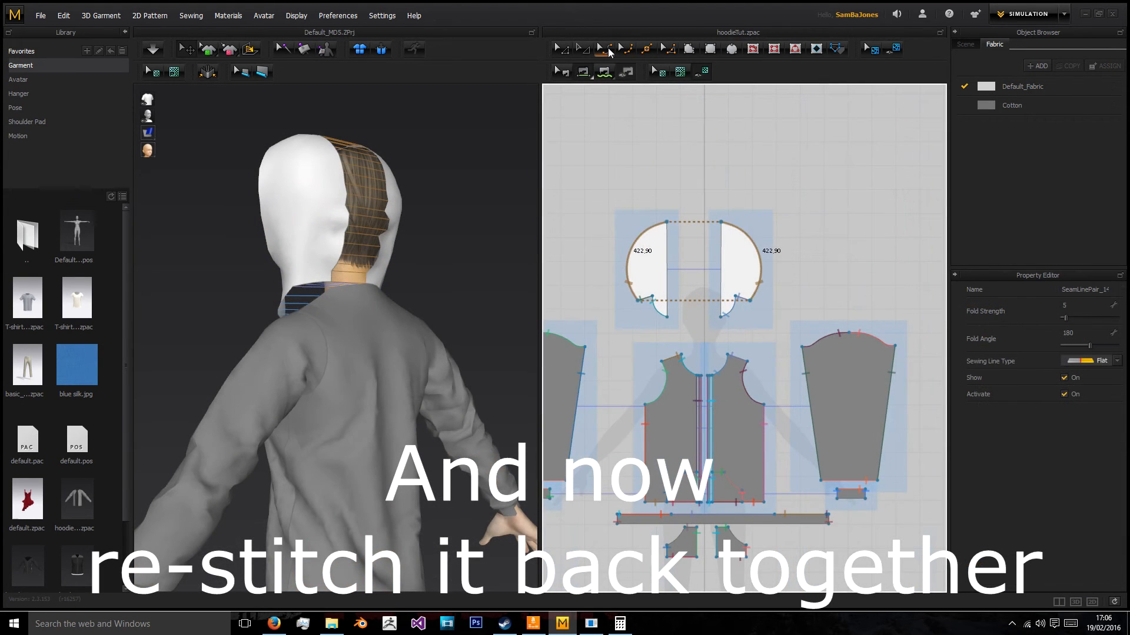
{"action": "left_click", "coordinate": [608, 53]}
{"action": "scroll", "coordinate": [650, 260], "scroll_direction": "up", "scroll_amount": 4}
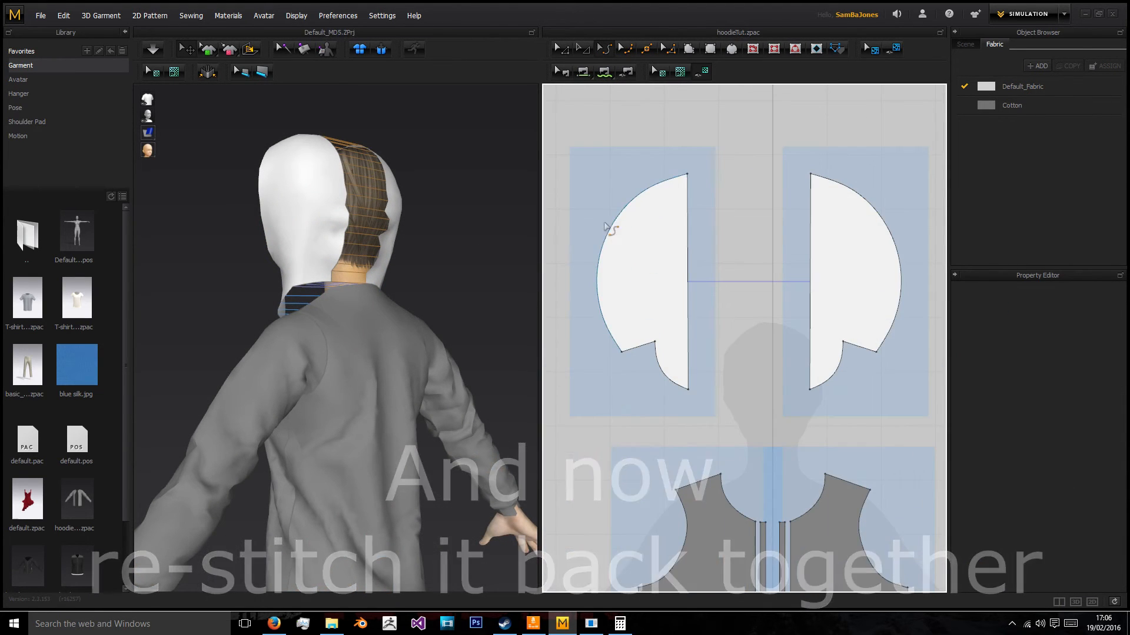
{"action": "left_click_drag", "start_coordinate": [608, 231], "coordinate": [595, 226]}
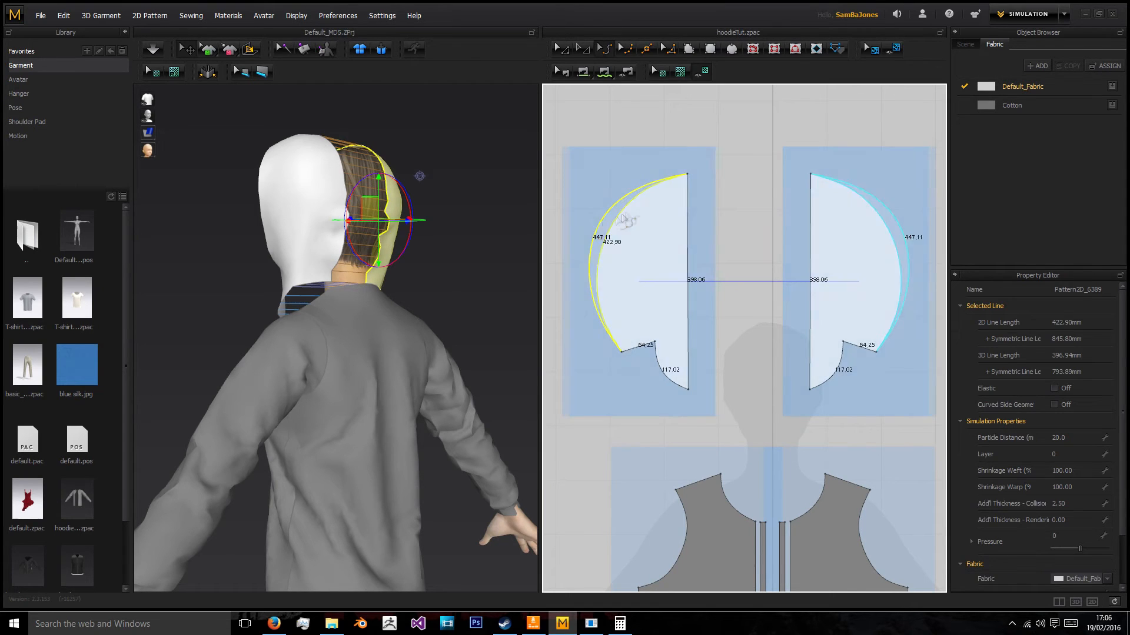
{"action": "left_click_drag", "start_coordinate": [646, 186], "coordinate": [646, 179]}
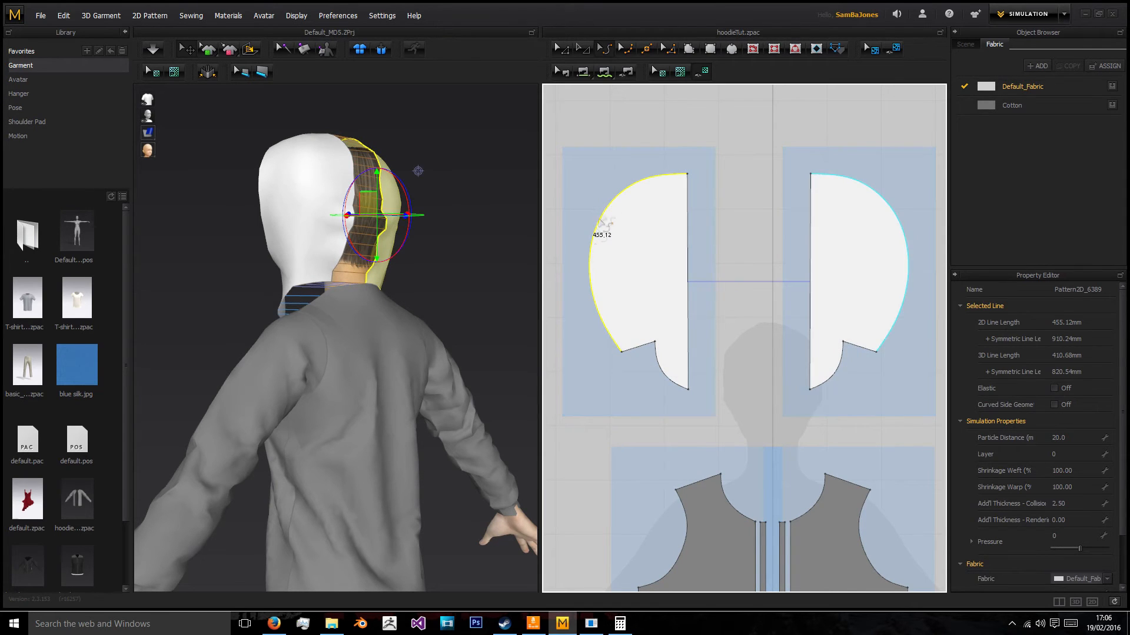
{"action": "left_click_drag", "start_coordinate": [603, 327], "coordinate": [602, 361]}
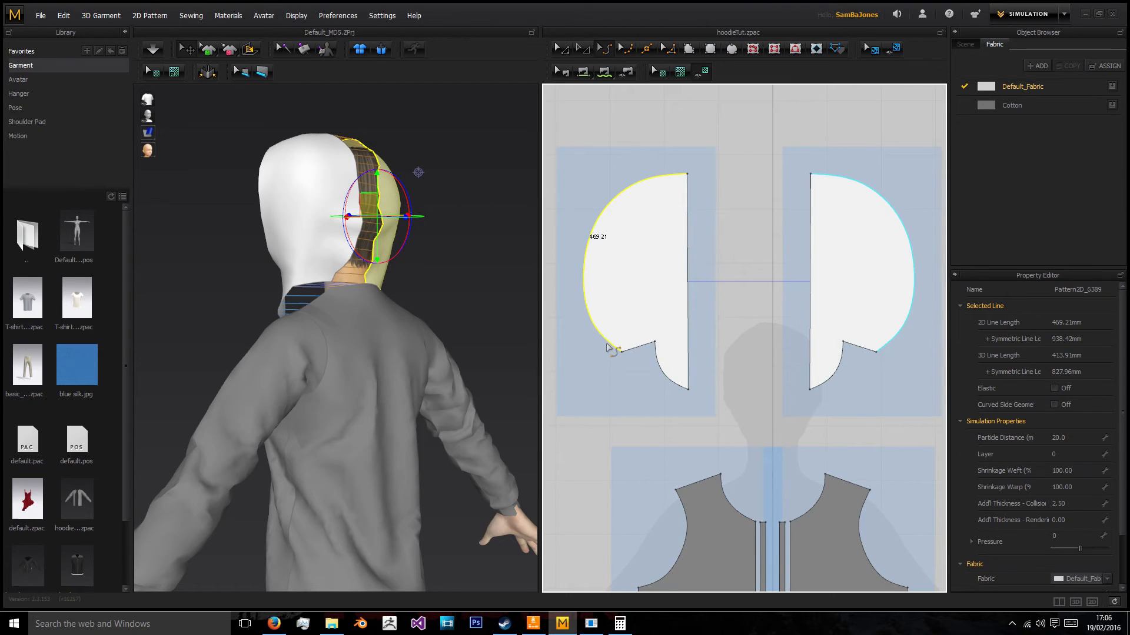
- Simulate the garment and pull the enlarged hood into shape around the avatar's head
{"action": "left_click", "coordinate": [155, 56]}
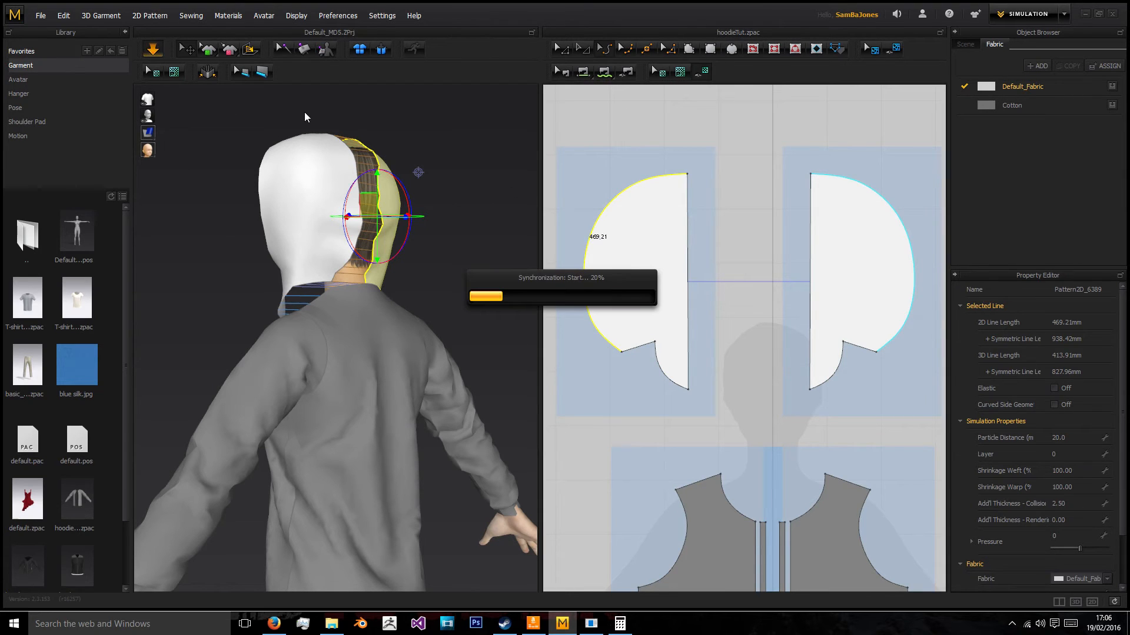
{"action": "right_click_drag", "start_coordinate": [368, 121], "coordinate": [429, 137]}
{"action": "left_click_drag", "start_coordinate": [347, 139], "coordinate": [256, 162]}
{"action": "left_click", "coordinate": [439, 306]}
{"action": "right_click_drag", "start_coordinate": [439, 306], "coordinate": [367, 228]}
{"action": "left_click_drag", "start_coordinate": [348, 228], "coordinate": [432, 238]}
{"action": "left_click", "coordinate": [449, 233]}
- Curve the hood halves' straight front edges outward and pull the simulated hood down behind the neck
{"action": "left_click_drag", "start_coordinate": [689, 287], "coordinate": [726, 291]}
{"action": "left_click_drag", "start_coordinate": [692, 191], "coordinate": [704, 193]}
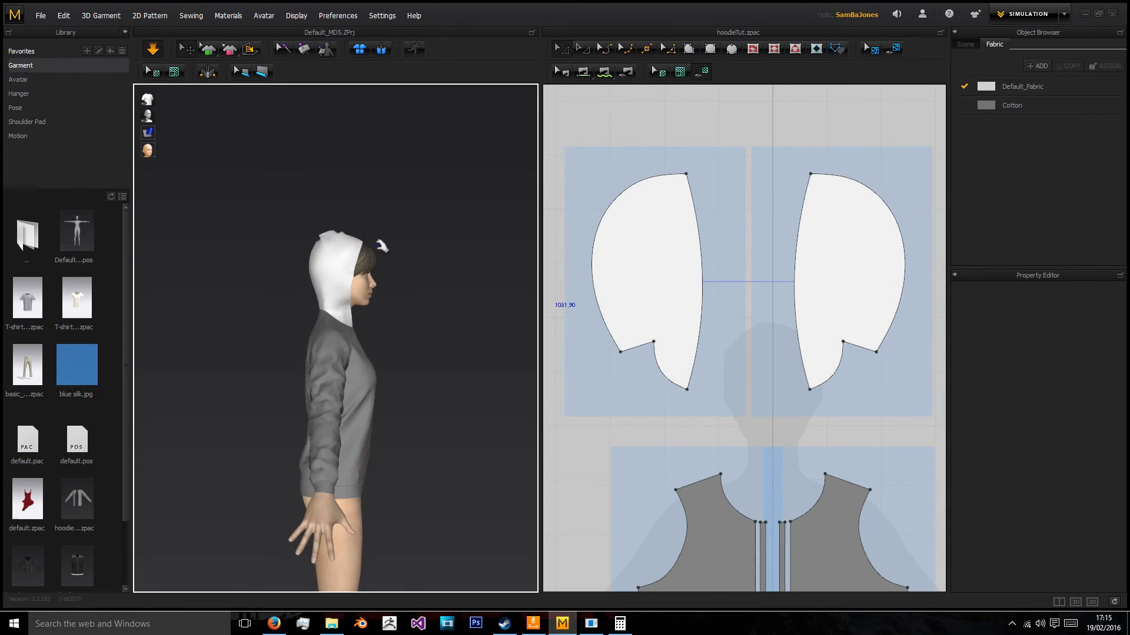
{"action": "left_click_drag", "start_coordinate": [359, 246], "coordinate": [440, 269]}
{"action": "right_click_drag", "start_coordinate": [440, 269], "coordinate": [343, 294]}
{"action": "left_click", "coordinate": [338, 293]}
{"action": "right_click_drag", "start_coordinate": [253, 279], "coordinate": [442, 277]}
{"action": "left_click_drag", "start_coordinate": [341, 247], "coordinate": [333, 382]}
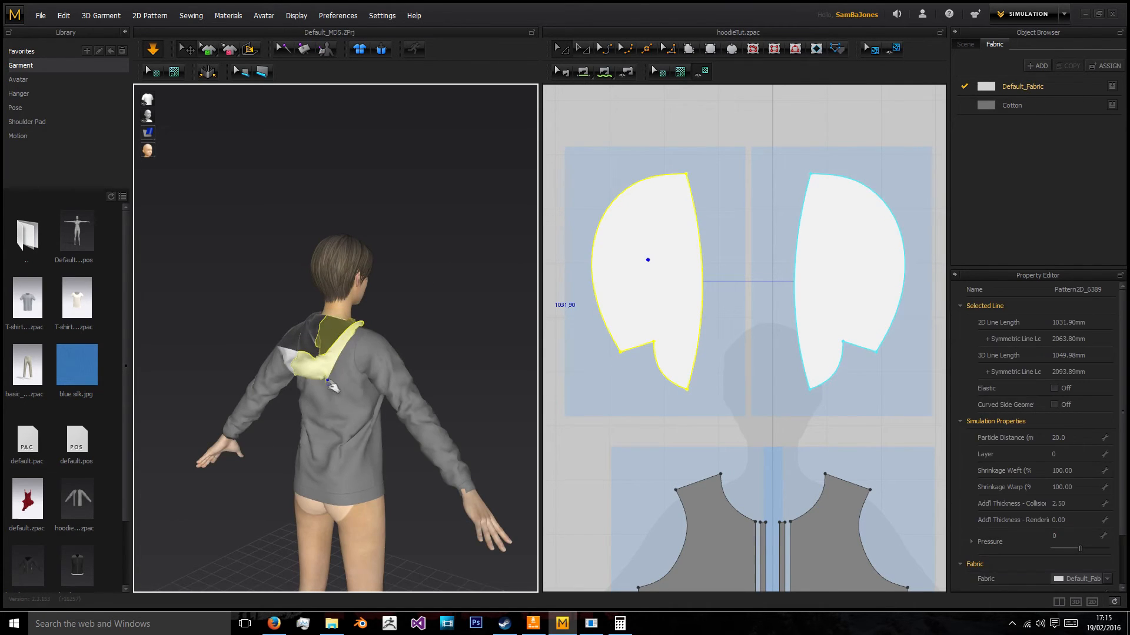
- Tug the lowered hood from several sides until it lies evenly across the shoulders and back
{"action": "right_click_drag", "start_coordinate": [364, 359], "coordinate": [446, 331]}
{"action": "left_click_drag", "start_coordinate": [298, 359], "coordinate": [265, 309]}
{"action": "right_click_drag", "start_coordinate": [265, 310], "coordinate": [248, 373]}
{"action": "left_click_drag", "start_coordinate": [307, 377], "coordinate": [344, 384]}
{"action": "right_click_drag", "start_coordinate": [344, 365], "coordinate": [207, 282]}
{"action": "mouse_move", "coordinate": [415, 314]}
{"action": "right_mouse_down"}
{"action": "mouse_move", "coordinate": [348, 323]}
{"action": "mouse_move", "coordinate": [421, 323]}
{"action": "right_mouse_up"}
{"action": "scroll", "coordinate": [421, 322], "scroll_direction": "up", "scroll_amount": 2}
{"action": "left_click_drag", "start_coordinate": [390, 314], "coordinate": [446, 310]}
{"action": "right_click_drag", "start_coordinate": [277, 377], "coordinate": [355, 385]}
{"action": "middle_click_drag", "start_coordinate": [383, 410], "coordinate": [406, 345]}
{"action": "right_click_drag", "start_coordinate": [405, 346], "coordinate": [270, 320]}
{"action": "scroll", "coordinate": [684, 308], "scroll_direction": "down", "scroll_amount": 5}
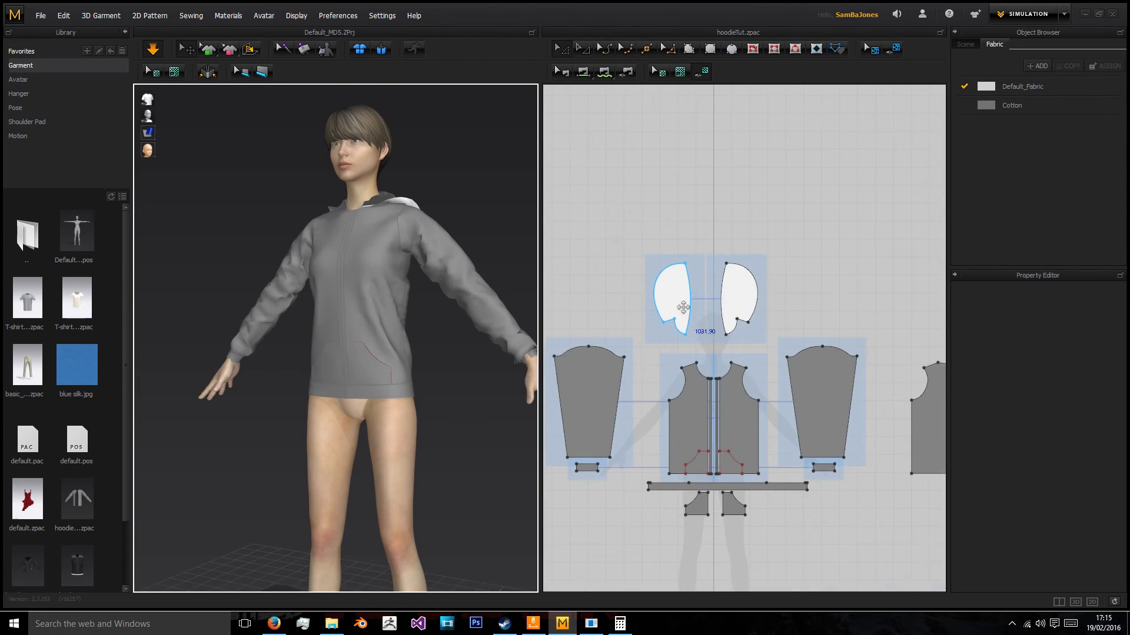
- Assign the Cotton fabric to both hood pieces
{"action": "left_click", "coordinate": [685, 269]}
{"action": "left_click", "coordinate": [1107, 579]}
{"action": "left_click", "coordinate": [1083, 594]}
{"action": "left_click", "coordinate": [438, 191]}
{"action": "right_click_drag", "start_coordinate": [494, 215], "coordinate": [475, 234]}
{"action": "left_click_drag", "start_coordinate": [598, 199], "coordinate": [777, 344]}
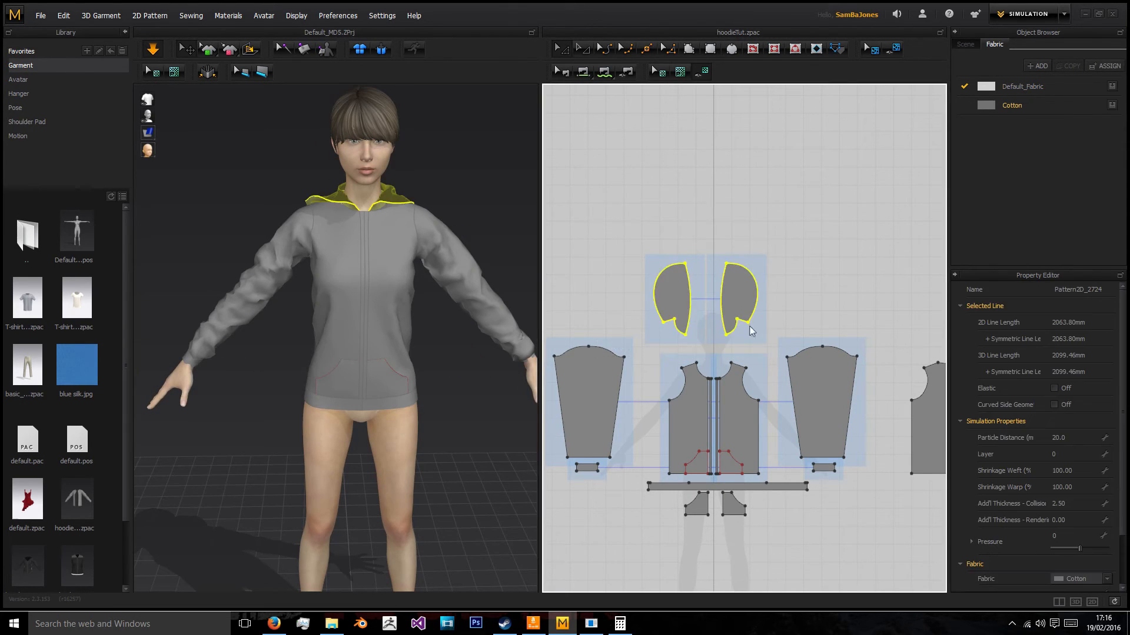
- Set the Cotton fabric's density to 41 and its internal damping to 3
{"action": "scroll", "coordinate": [749, 327], "scroll_direction": "down", "scroll_amount": 4}
{"action": "scroll", "coordinate": [607, 253], "scroll_direction": "down", "scroll_amount": 1}
{"action": "left_click", "coordinate": [577, 223]}
{"action": "left_click_drag", "start_coordinate": [873, 429], "coordinate": [876, 431]}
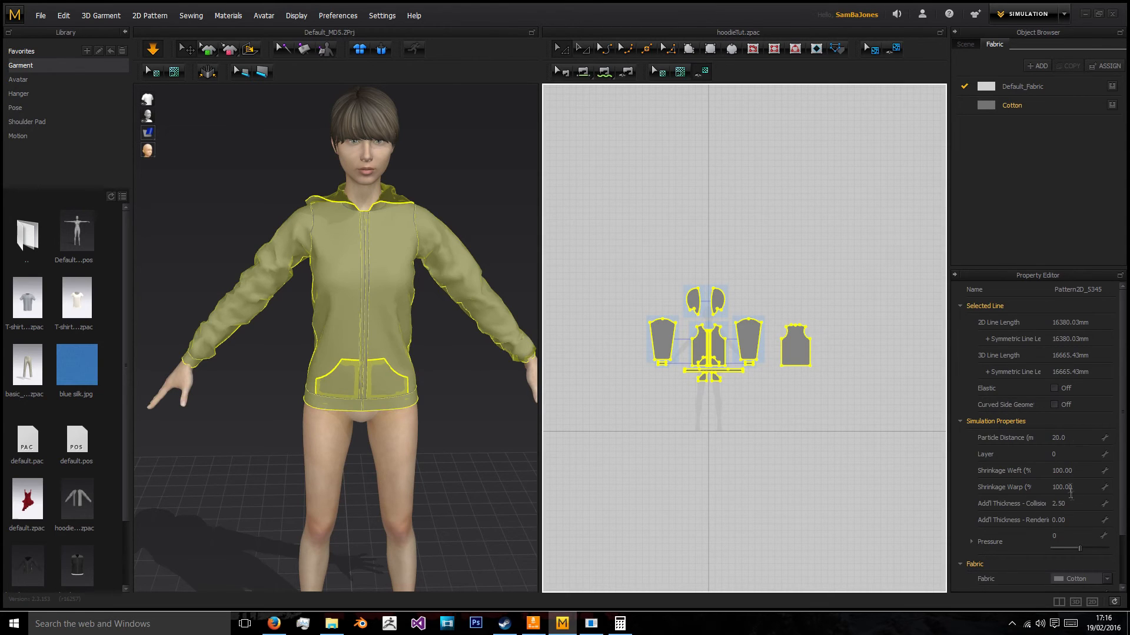
{"action": "left_click", "coordinate": [1015, 107]}
{"action": "left_click", "coordinate": [981, 533]}
{"action": "scroll", "coordinate": [1000, 523], "scroll_direction": "down", "scroll_amount": 5}
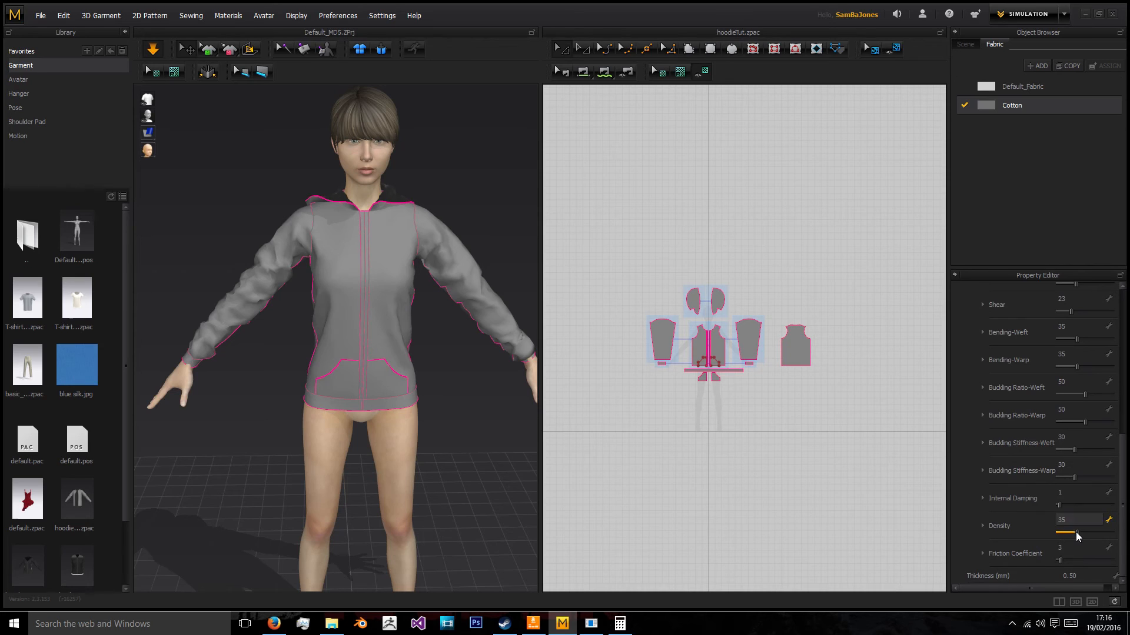
{"action": "left_click_drag", "start_coordinate": [1058, 505], "coordinate": [1063, 509]}
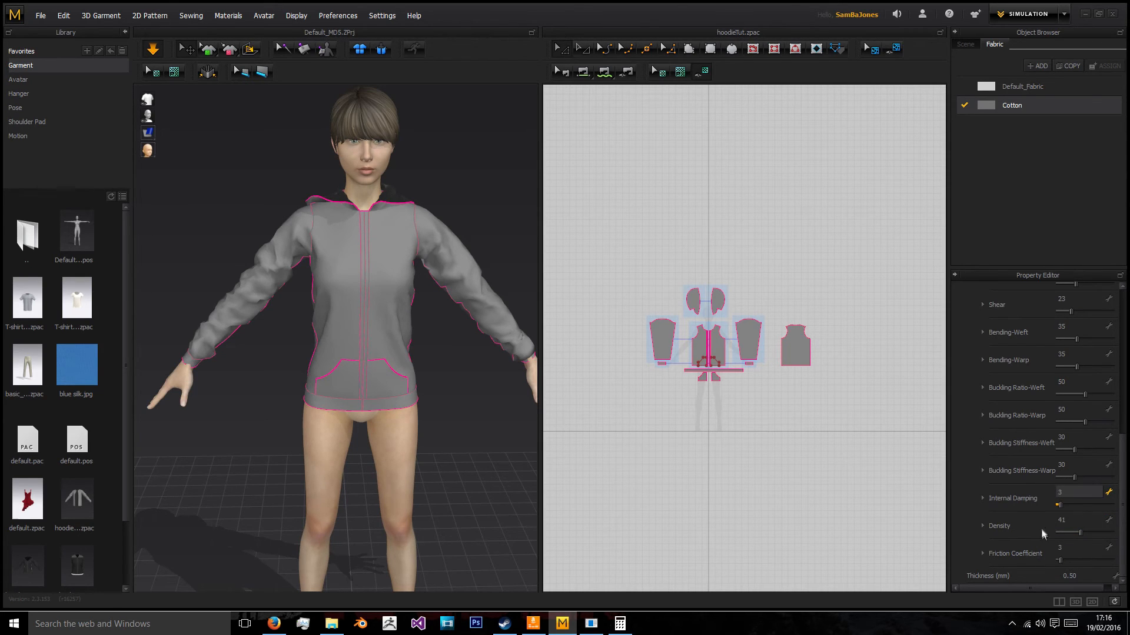
{"action": "left_click", "coordinate": [1061, 560]}
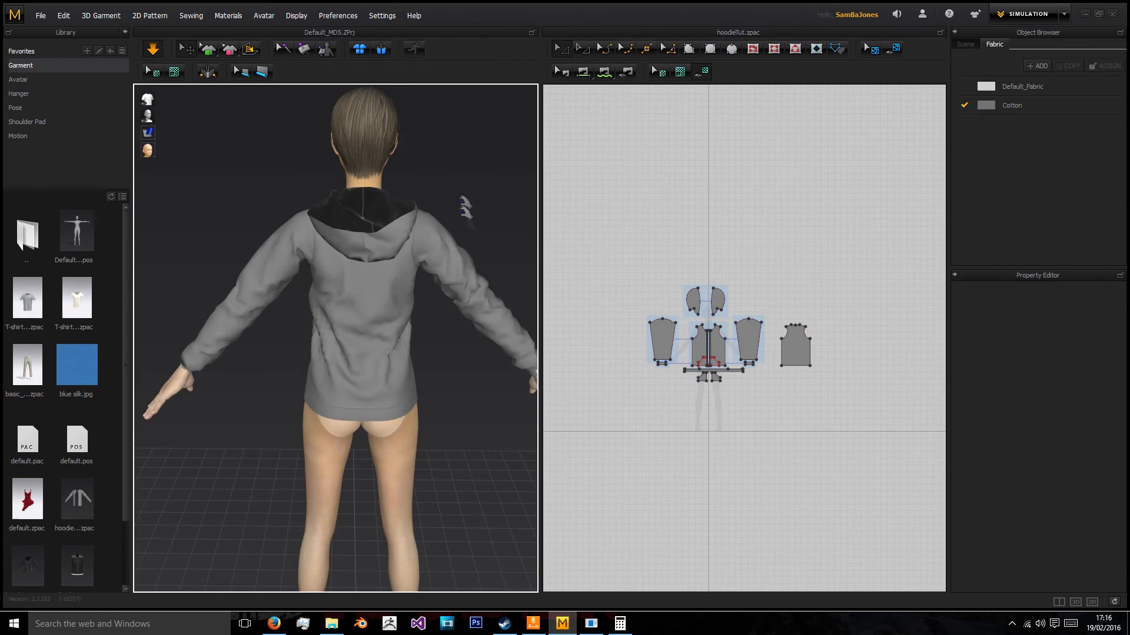
- Set the particle distance of all pattern pieces to 10 mm and simulate the garment
{"action": "right_click_drag", "start_coordinate": [467, 210], "coordinate": [547, 274]}
{"action": "left_click_drag", "start_coordinate": [606, 227], "coordinate": [826, 409]}
{"action": "left_click", "coordinate": [1057, 438]}
{"action": "type", "text": "10"}
{"action": "key", "text": "Return"}
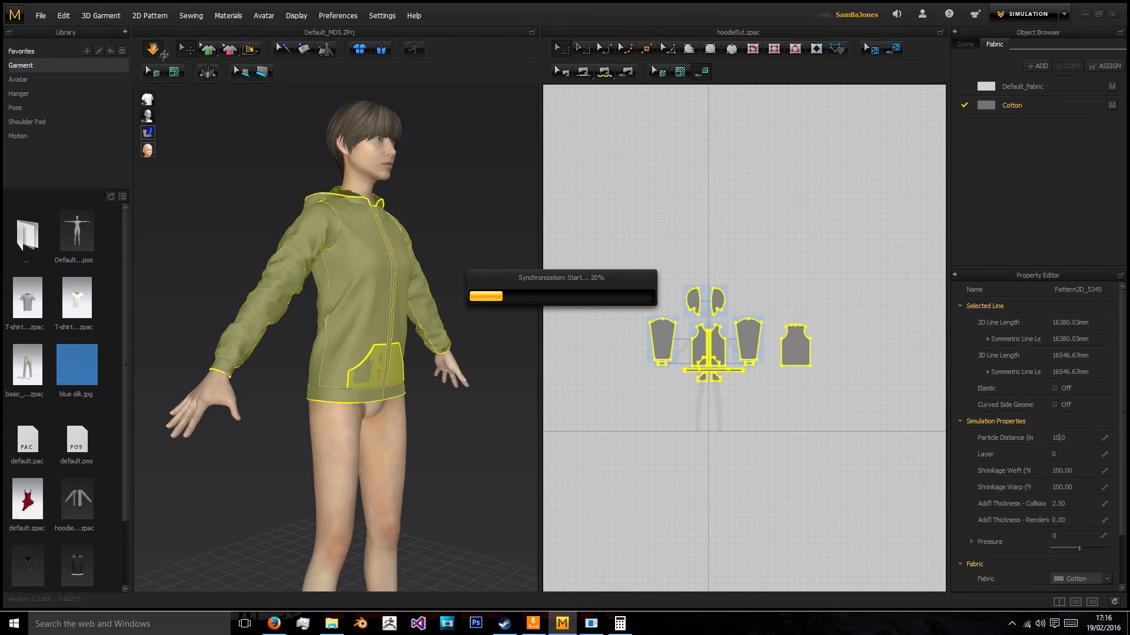
{"action": "left_click", "coordinate": [41, 15]}
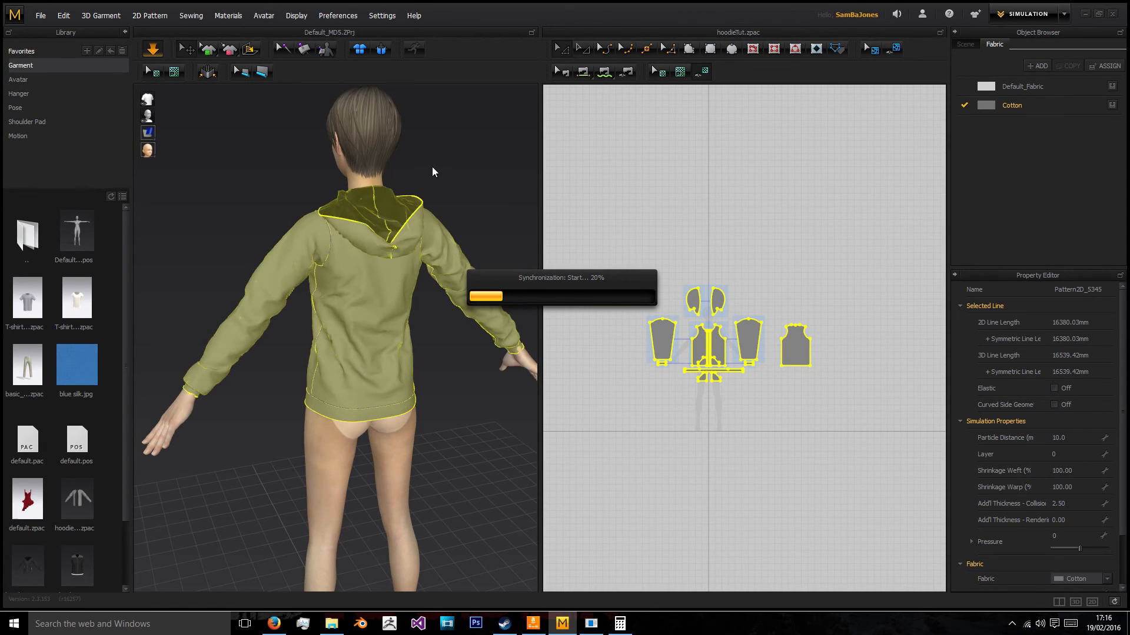
- Remove the sewing that joins the two front placket strips and the sewing at the waistband's ends
{"action": "left_click", "coordinate": [463, 177]}
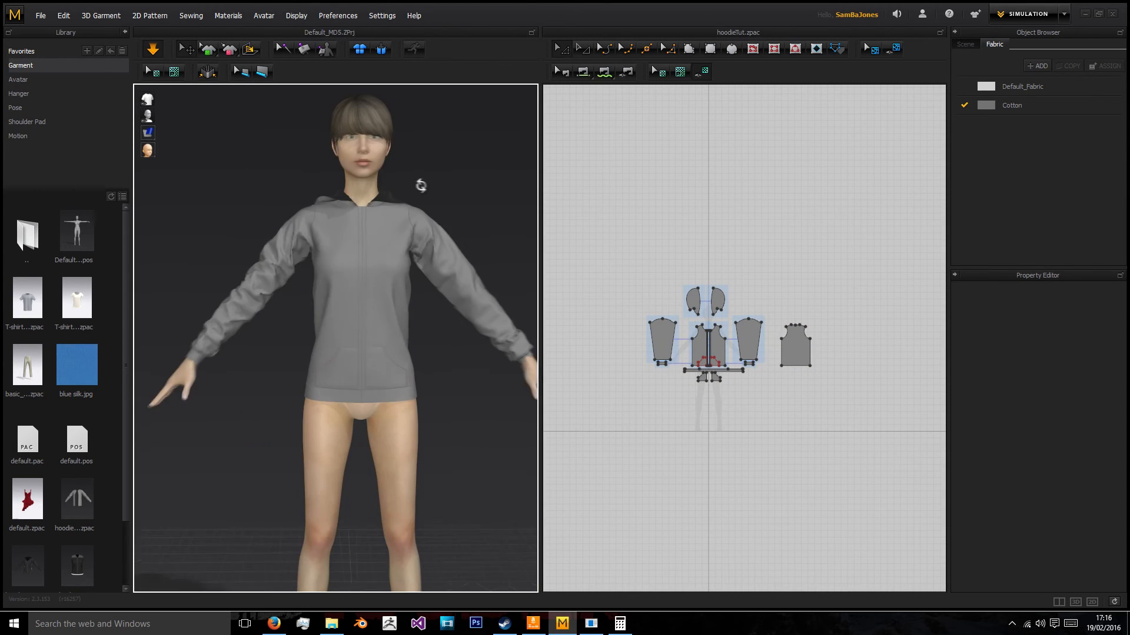
{"action": "right_click_drag", "start_coordinate": [346, 309], "coordinate": [386, 300]}
{"action": "left_click", "coordinate": [628, 72]}
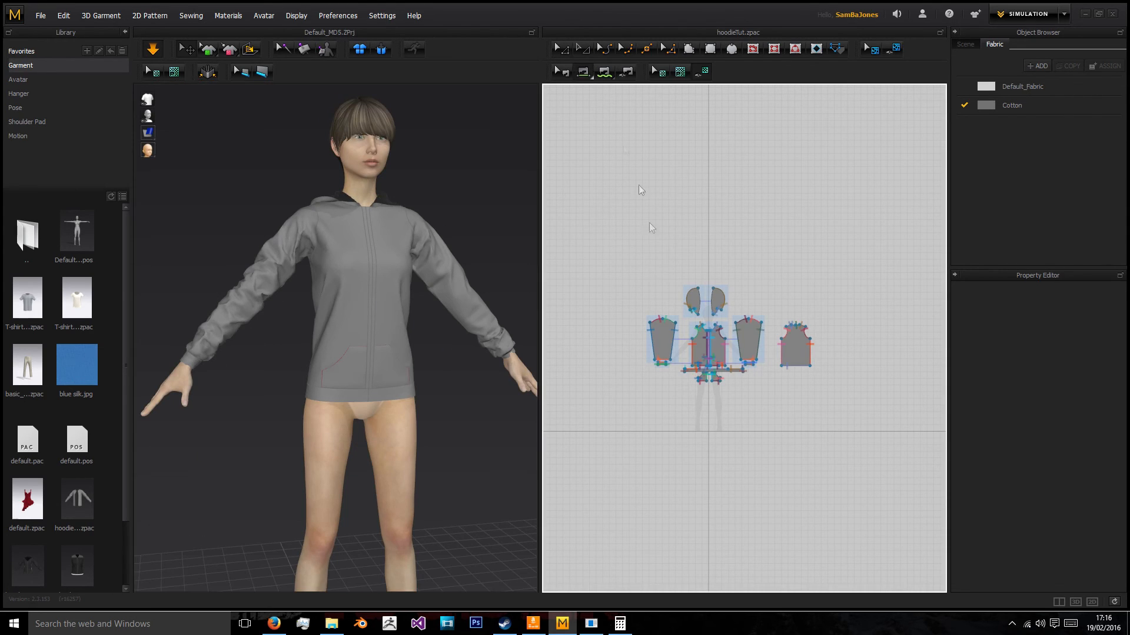
{"action": "left_click", "coordinate": [563, 79]}
{"action": "scroll", "coordinate": [707, 402], "scroll_direction": "up", "scroll_amount": 10}
{"action": "scroll", "coordinate": [703, 259], "scroll_direction": "down", "scroll_amount": 2}
{"action": "middle_click_drag", "start_coordinate": [701, 267], "coordinate": [650, 390]}
{"action": "scroll", "coordinate": [893, 291], "scroll_direction": "up", "scroll_amount": 2}
{"action": "scroll", "coordinate": [897, 280], "scroll_direction": "down", "scroll_amount": 2}
{"action": "scroll", "coordinate": [824, 272], "scroll_direction": "up", "scroll_amount": 2}
{"action": "left_click", "coordinate": [871, 228]}
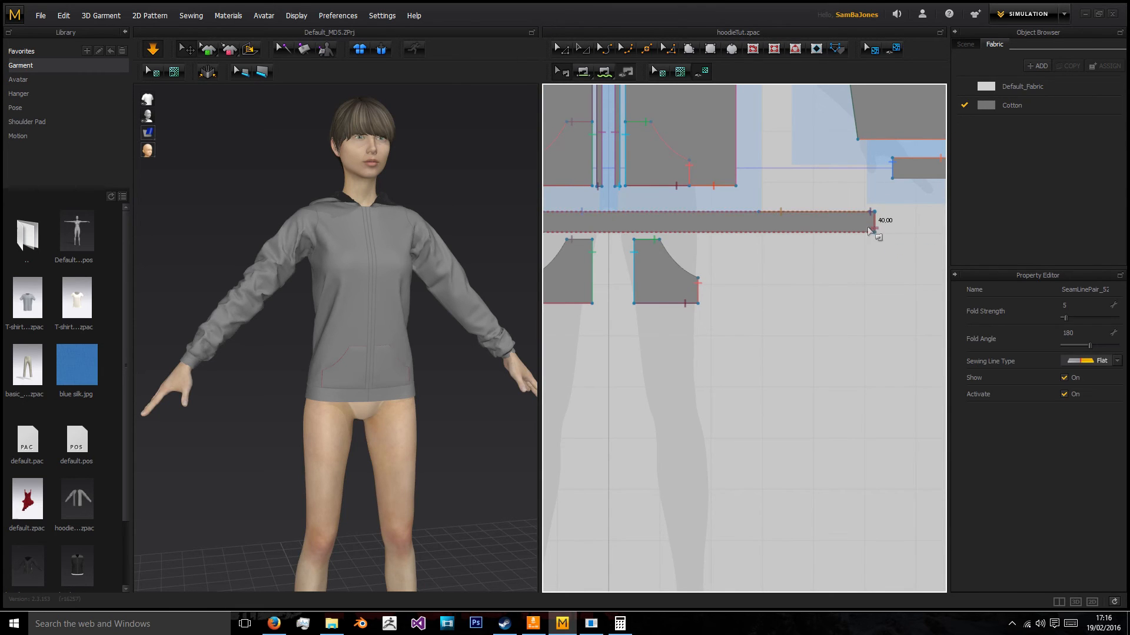
{"action": "scroll", "coordinate": [788, 250], "scroll_direction": "down", "scroll_amount": 2}
{"action": "middle_click_drag", "start_coordinate": [689, 171], "coordinate": [706, 301]}
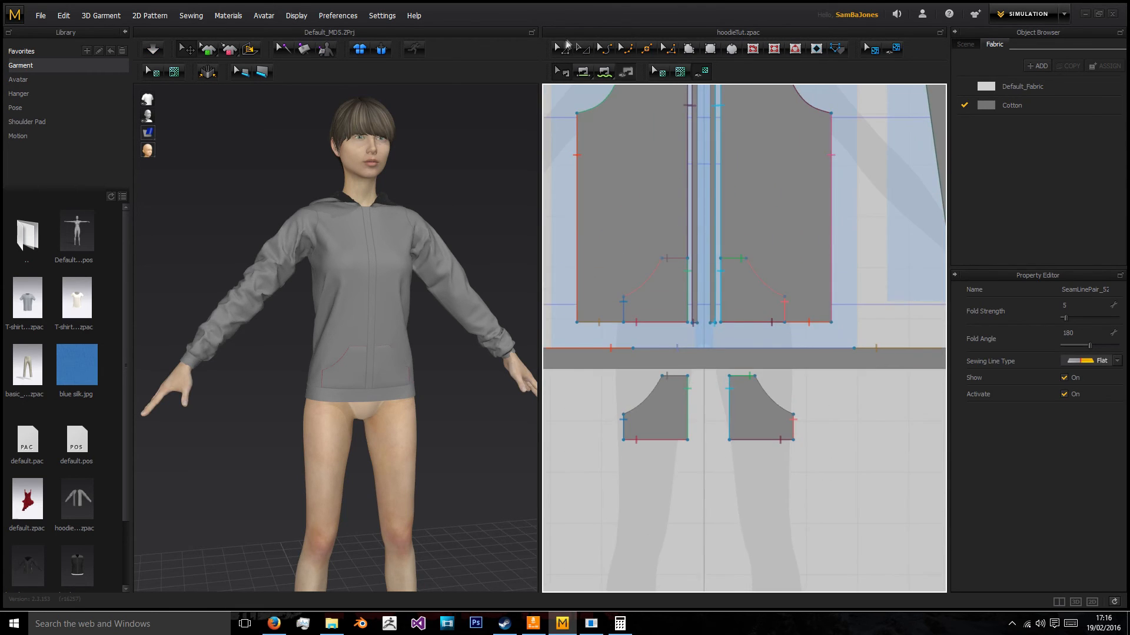
- Split the left-hand placket strip's inner edge into two lines, making the lower segment 400 mm long
{"action": "right_click", "coordinate": [697, 230]}
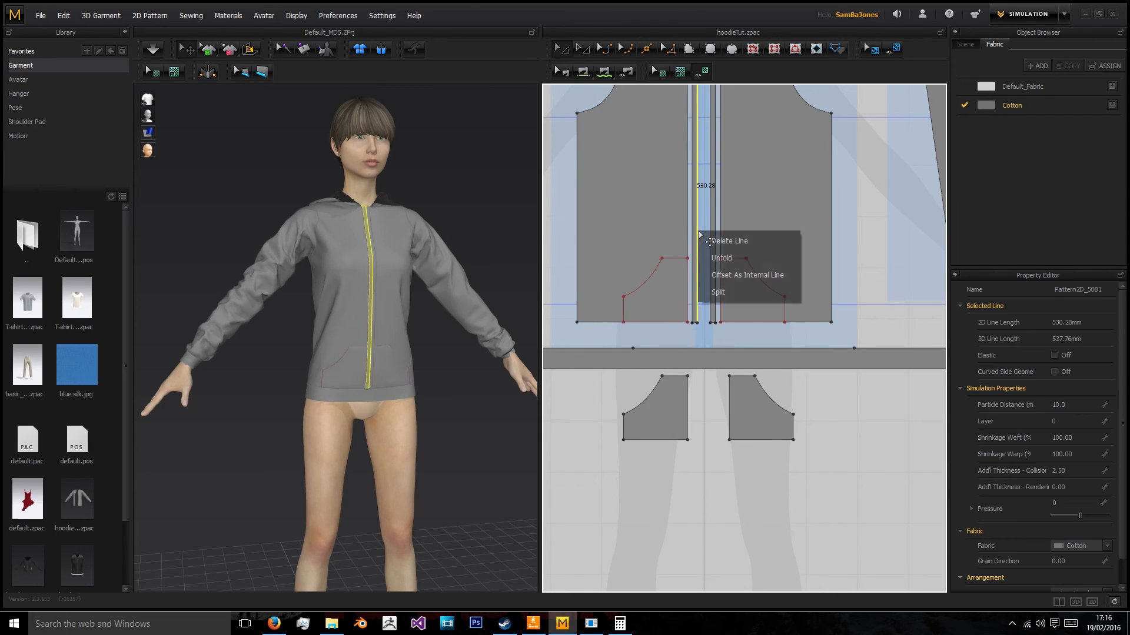
{"action": "left_click", "coordinate": [719, 295]}
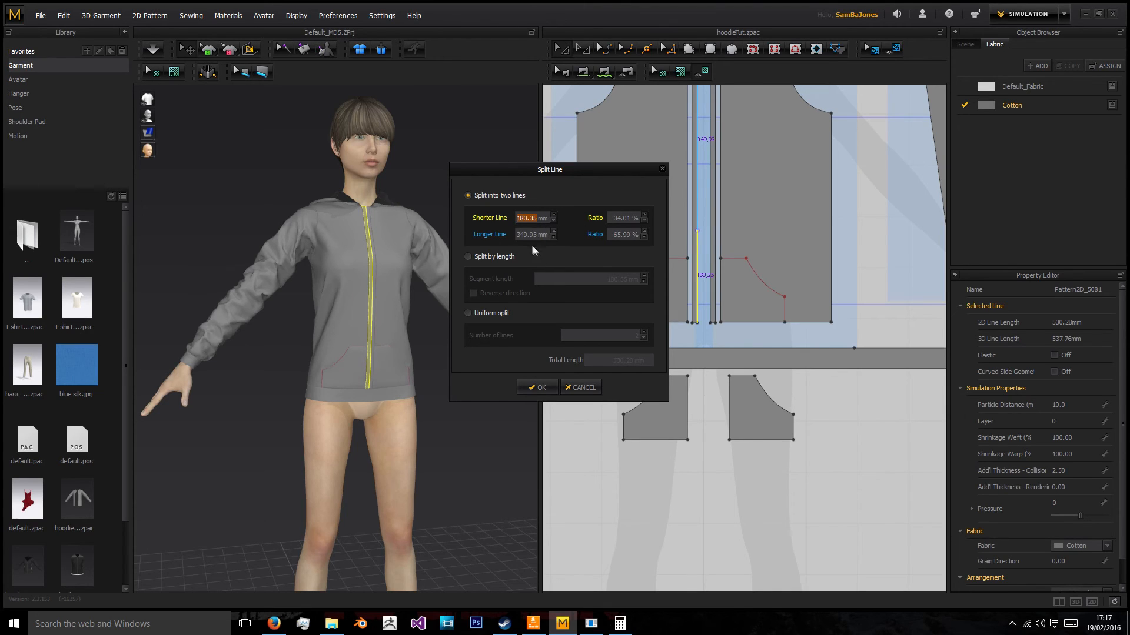
{"action": "type", "text": "300"}
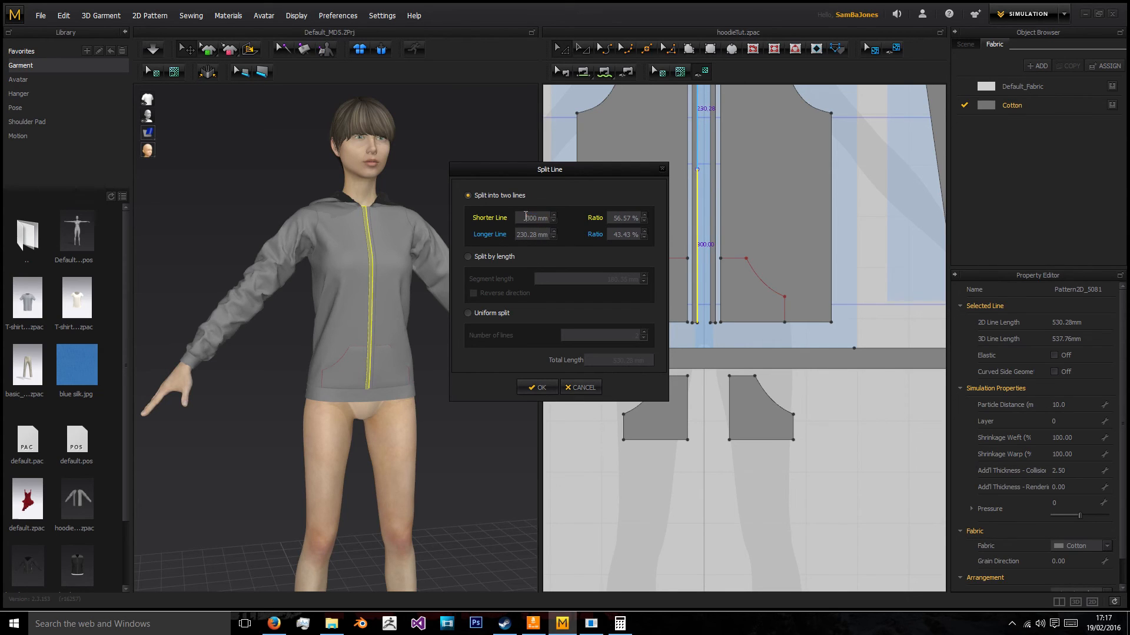
{"action": "left_click_drag", "start_coordinate": [532, 219], "coordinate": [536, 218]}
{"action": "type", "text": "400"}
{"action": "left_click", "coordinate": [541, 388]}
{"action": "left_click", "coordinate": [741, 329]}
- Try to split the right-hand placket strip's inner edge with 400 mm for the upper segment
{"action": "middle_click_drag", "start_coordinate": [734, 180], "coordinate": [737, 248]}
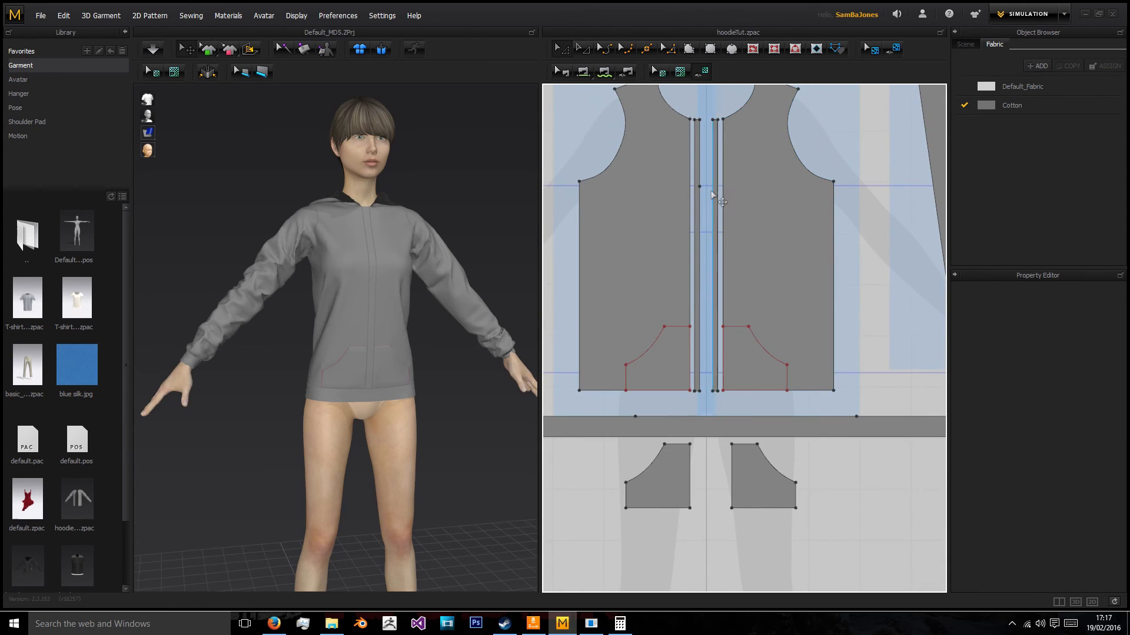
{"action": "right_click", "coordinate": [712, 188]}
{"action": "left_click", "coordinate": [732, 254]}
{"action": "type", "text": "400"}
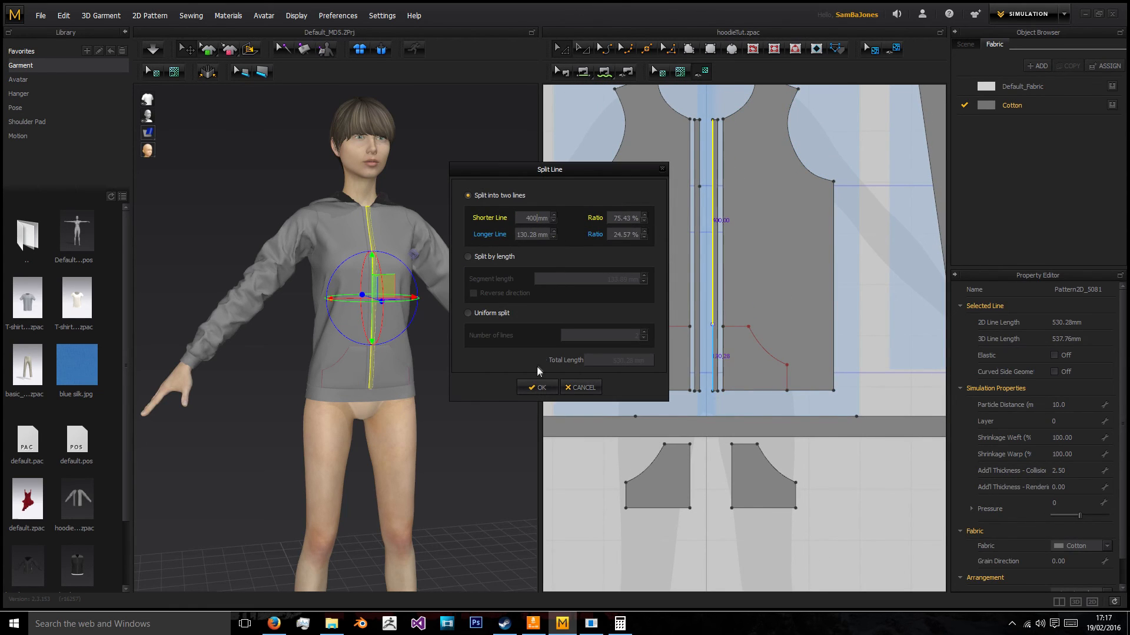
{"action": "left_click", "coordinate": [540, 385]}
{"action": "left_click", "coordinate": [706, 208]}
{"action": "left_click", "coordinate": [710, 203]}
- Split the right-hand placket strip's inner edge into two lines, making the longer, lower segment 400 mm
{"action": "right_click", "coordinate": [715, 187]}
{"action": "left_click", "coordinate": [739, 208]}
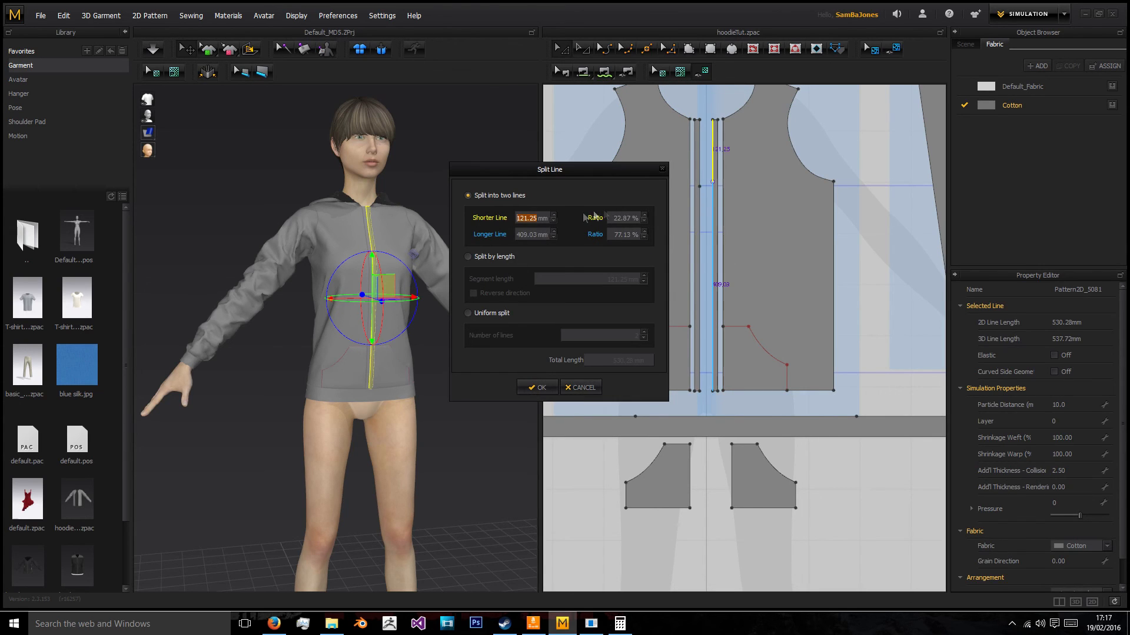
{"action": "type", "text": "400"}
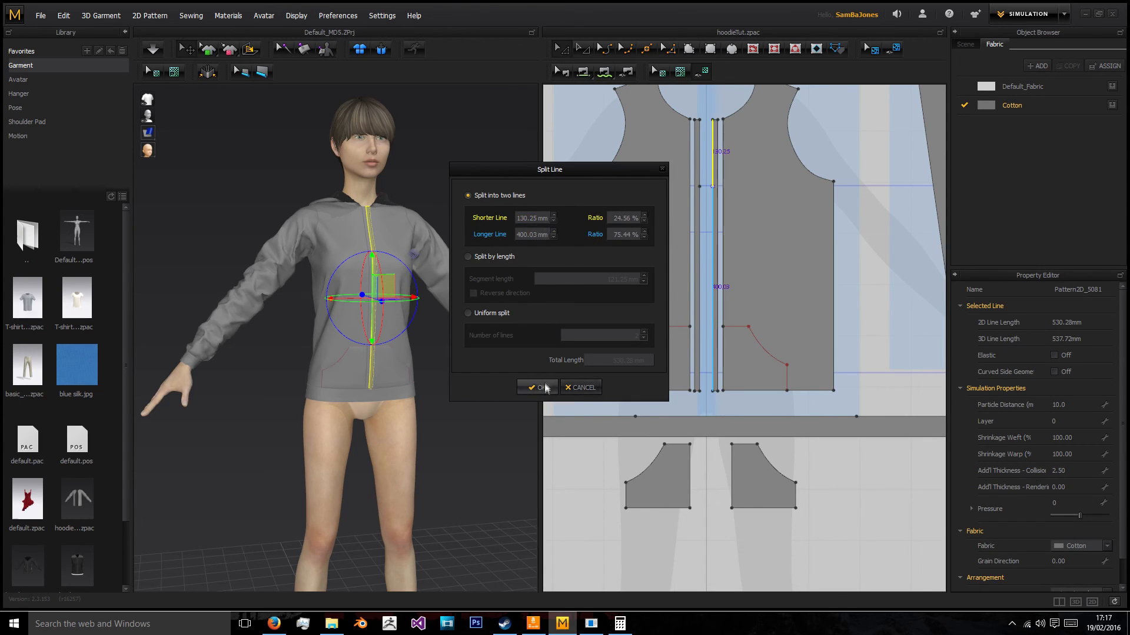
{"action": "left_click", "coordinate": [538, 387]}
- Sew the two strips' lower 400 mm edges together and the waistband's ends together, simulating the garment
{"action": "left_click", "coordinate": [604, 71]}
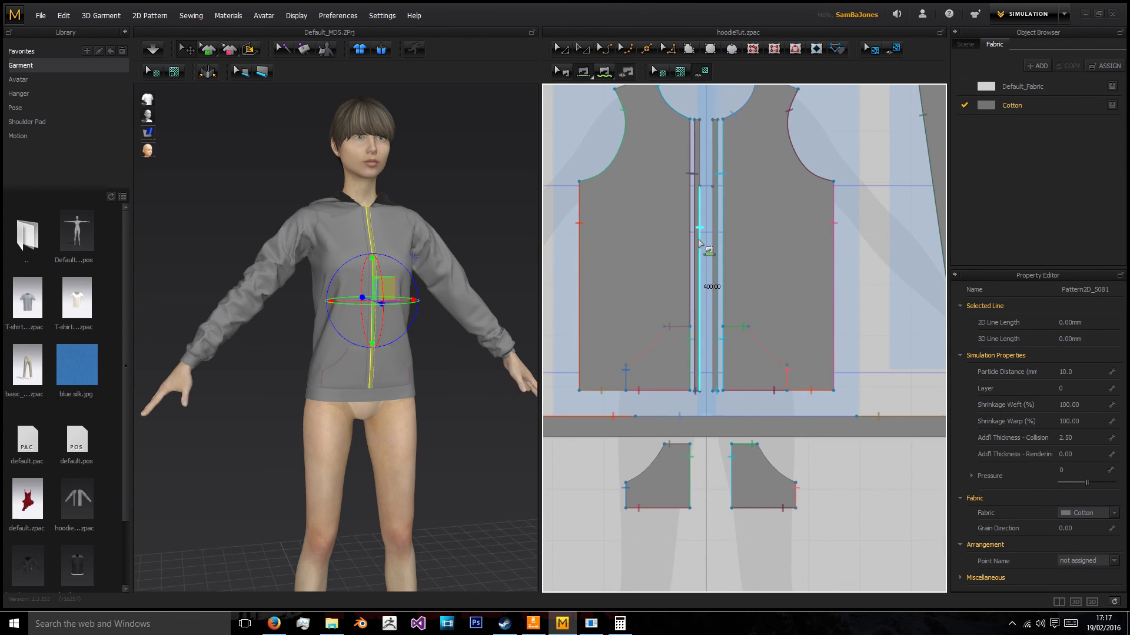
{"action": "left_click", "coordinate": [721, 263]}
{"action": "middle_click_drag", "start_coordinate": [868, 421], "coordinate": [673, 385]}
{"action": "left_click", "coordinate": [776, 389]}
{"action": "middle_click_drag", "start_coordinate": [745, 364], "coordinate": [986, 343]}
{"action": "left_click", "coordinate": [570, 372]}
{"action": "left_click", "coordinate": [153, 49]}
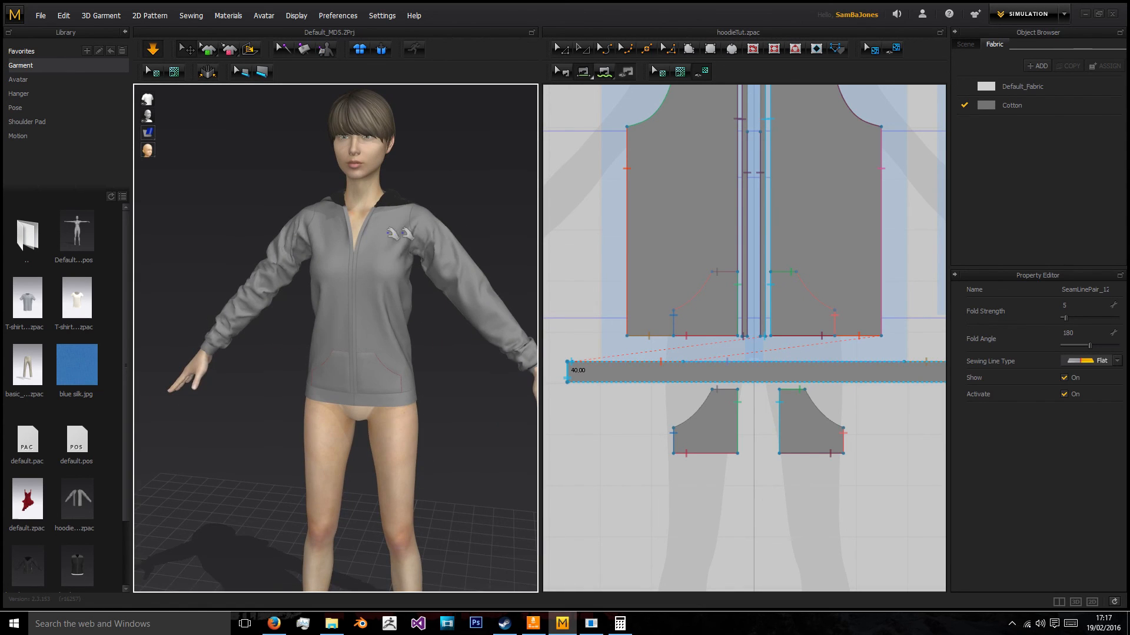
- Open the Female_B pose collection and load its third pose onto the avatar
{"action": "left_click", "coordinate": [15, 108]}
{"action": "scroll", "coordinate": [289, 287], "scroll_direction": "down", "scroll_amount": 3}
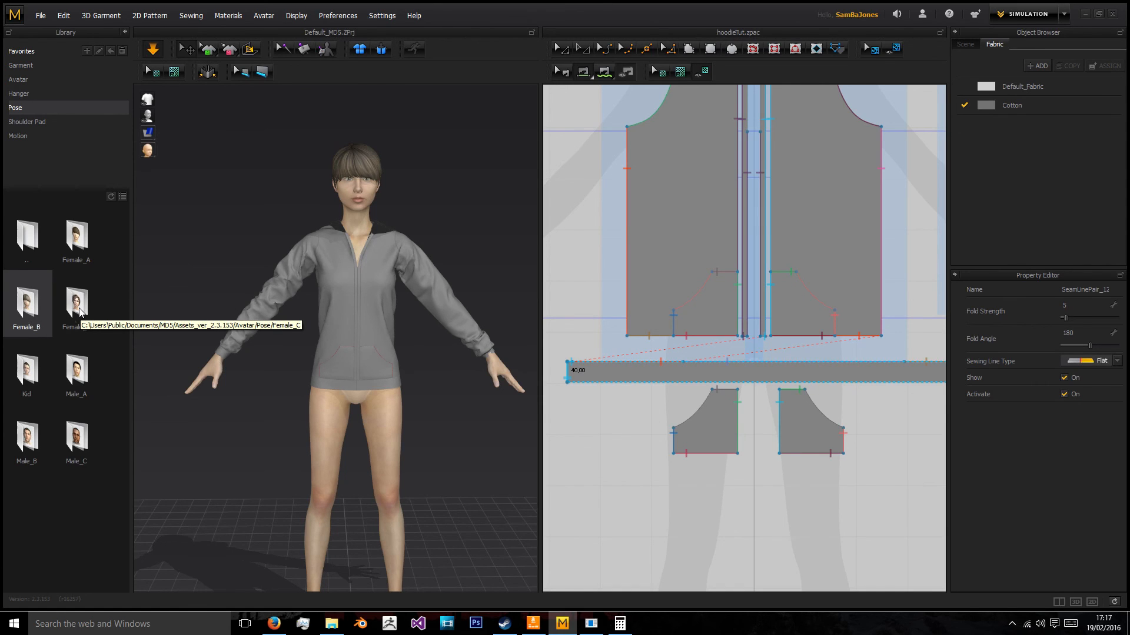
{"action": "double_click", "coordinate": [28, 304]}
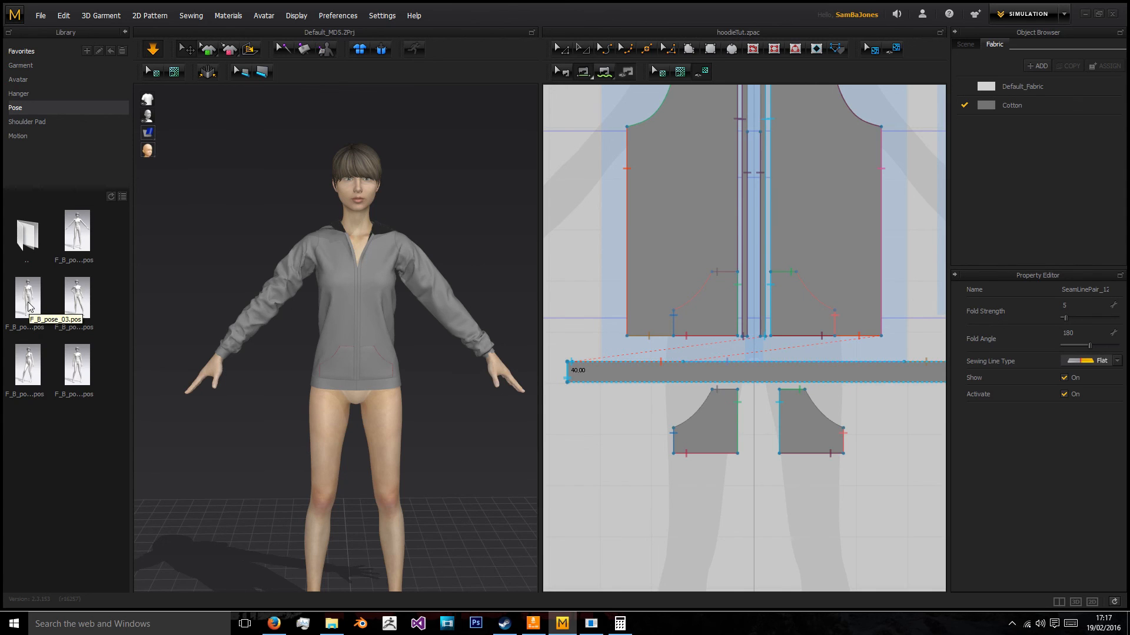
{"action": "right_click_drag", "start_coordinate": [294, 383], "coordinate": [482, 376]}
{"action": "right_click_drag", "start_coordinate": [413, 368], "coordinate": [298, 371]}
{"action": "left_click", "coordinate": [451, 306]}
{"action": "left_click", "coordinate": [487, 308]}
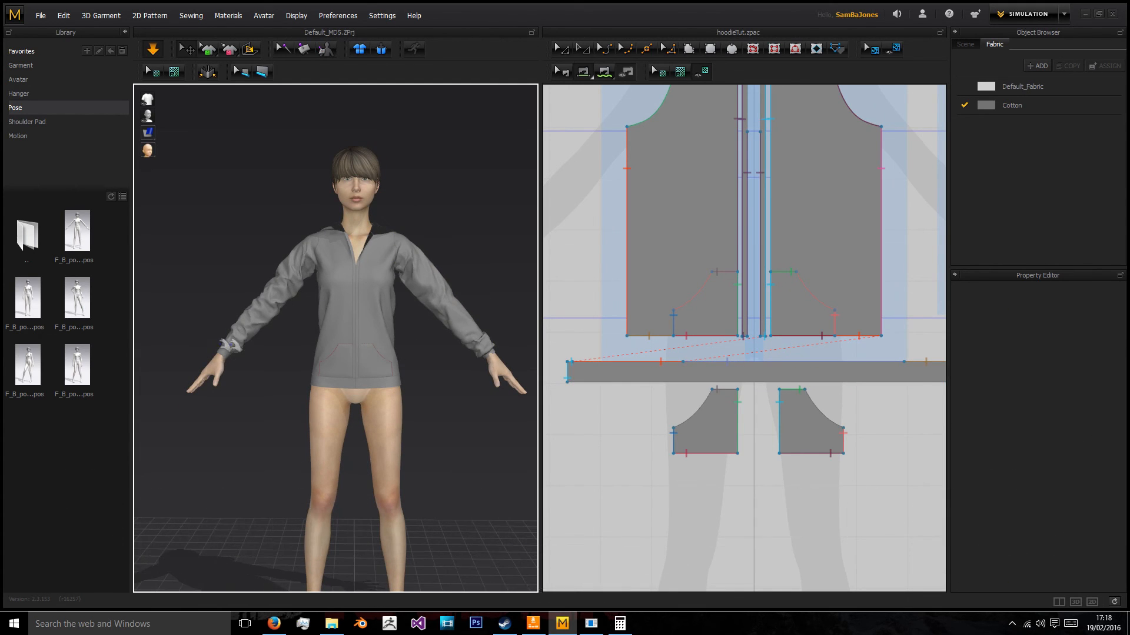
{"action": "right_click_drag", "start_coordinate": [319, 327], "coordinate": [196, 295]}
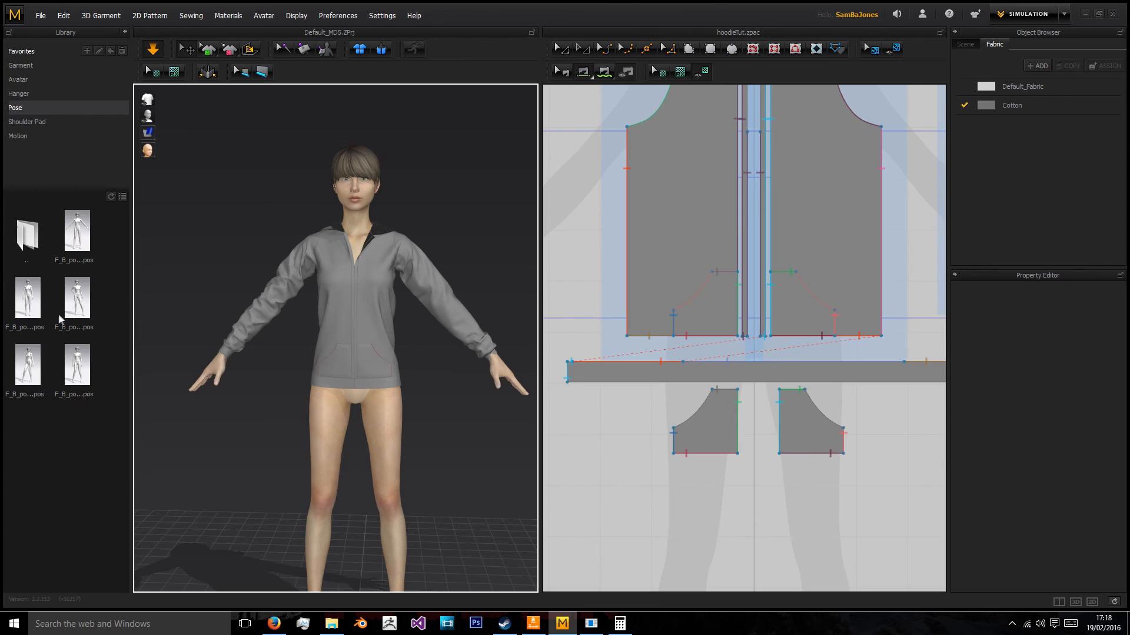
{"action": "double_click", "coordinate": [77, 297]}
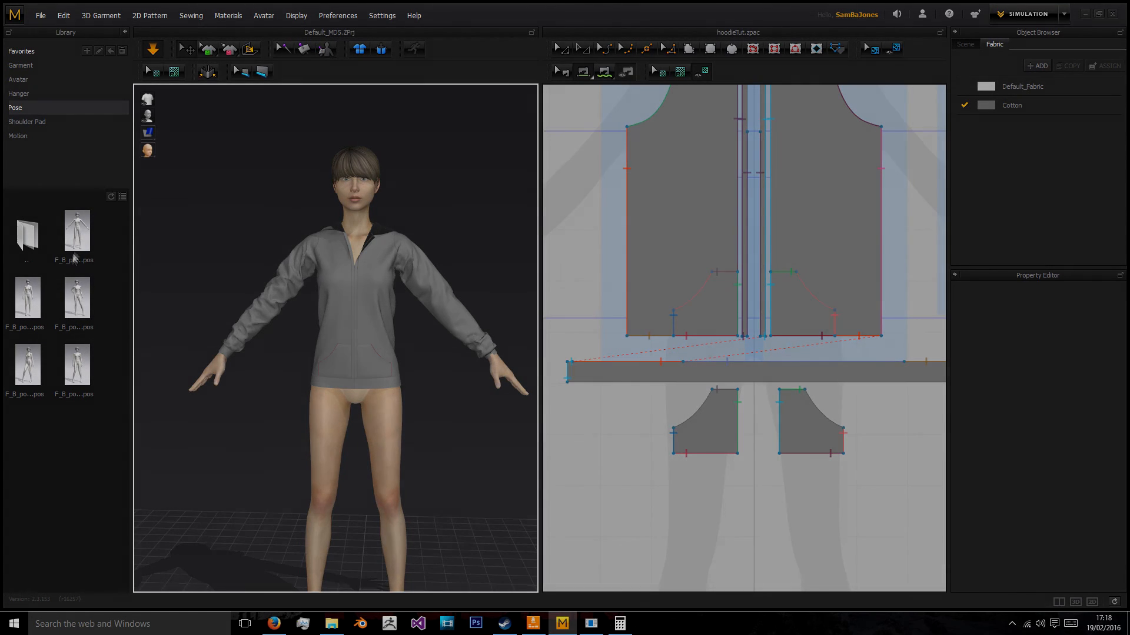